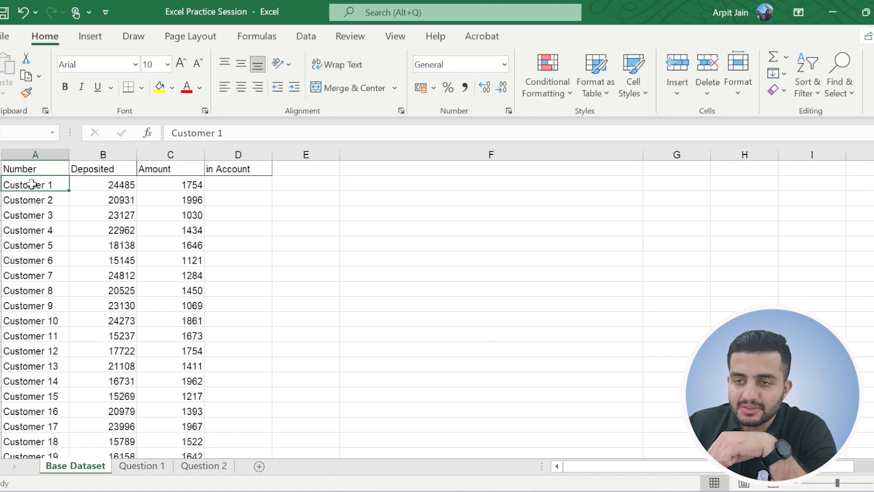
Examine the customer rows and the Amount Deposited, Interest Amount and Total Amount in Account headers of the dataset.
click(39, 199)
click(39, 216)
click(114, 175)
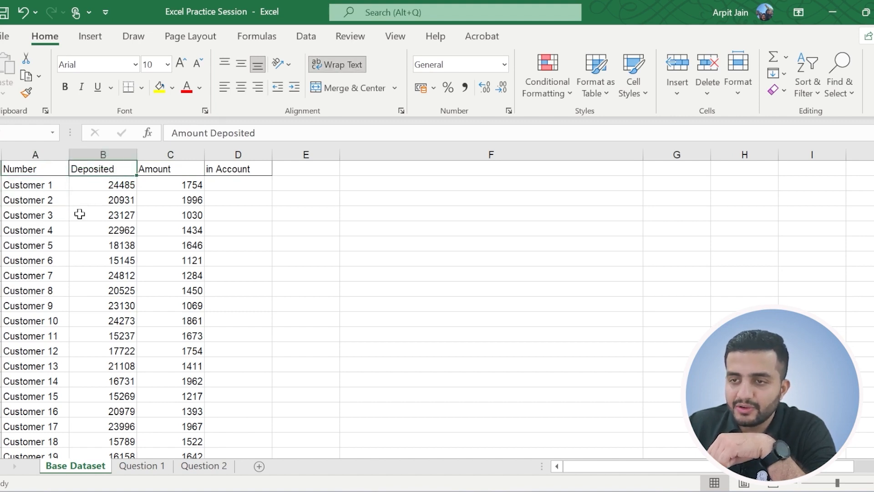
drag(171, 132, 269, 132)
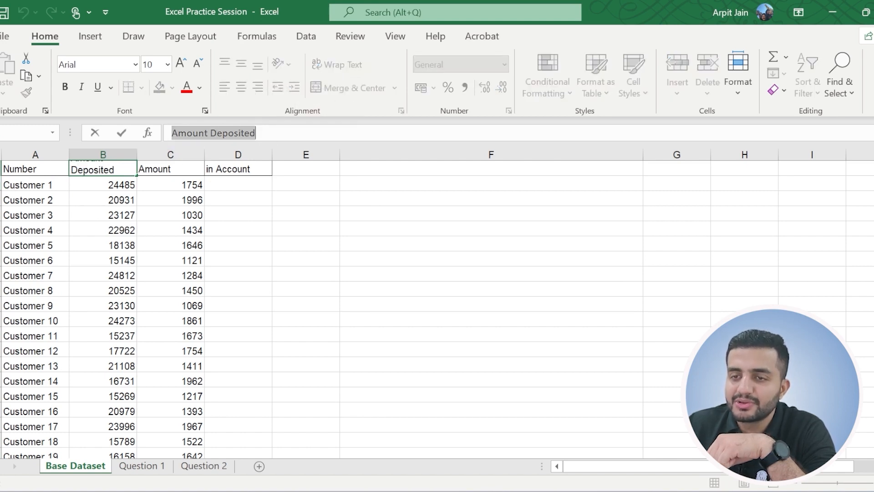
click(0, 181)
click(1, 205)
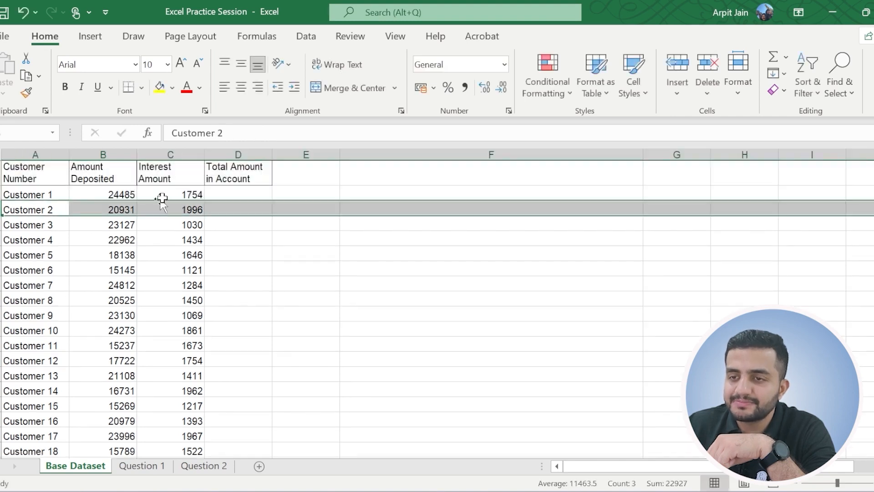
click(166, 171)
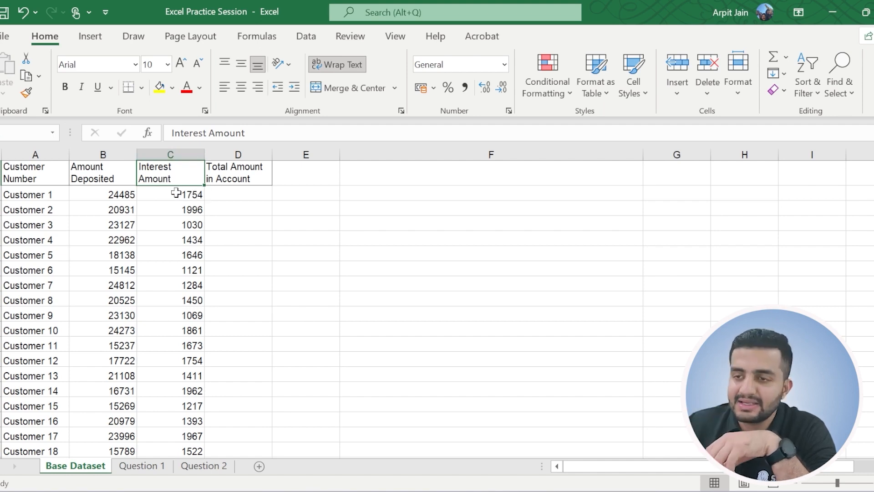
click(223, 172)
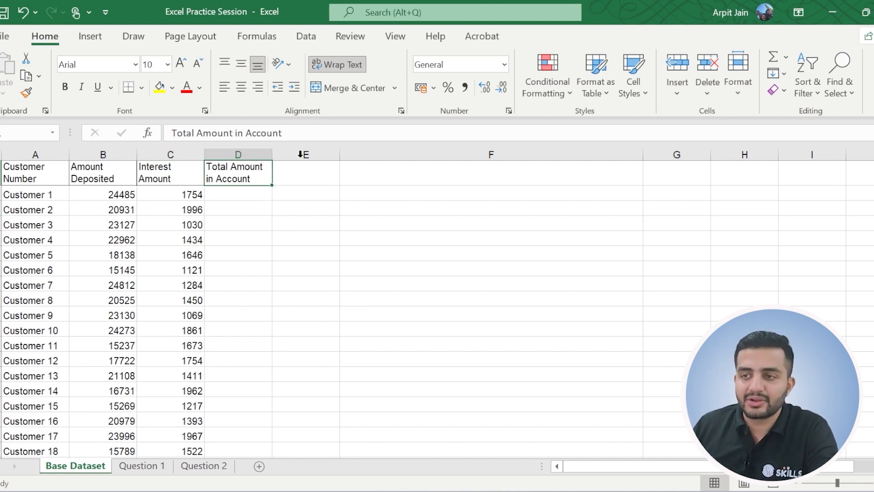
Write the note "Total Amount = Amount Deposited + Interest" in cell F2, beside the Customer 1 row.
click(413, 195)
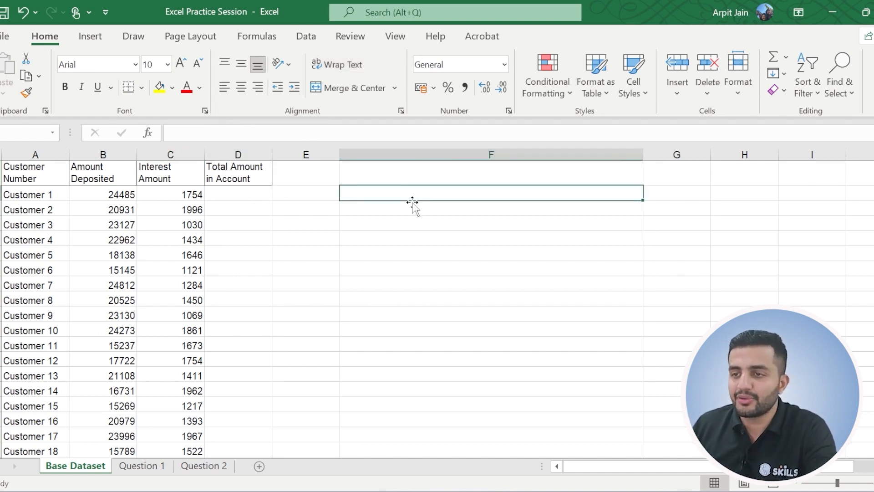
text(To)
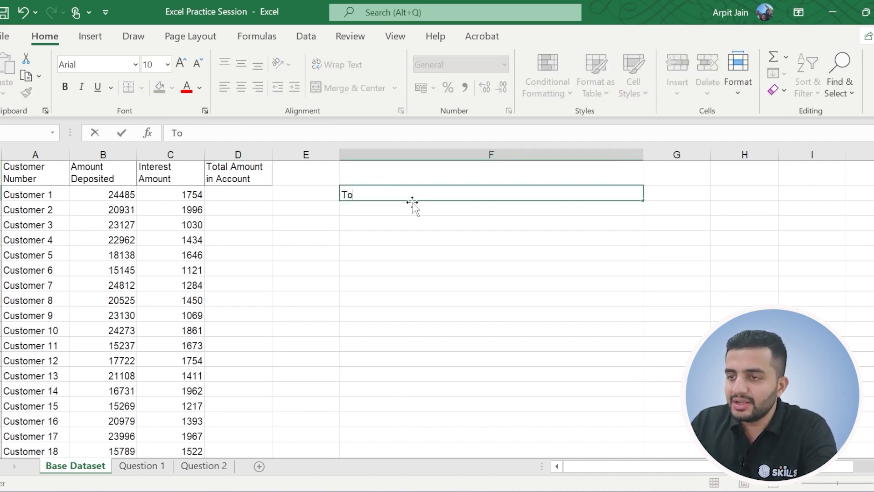
text(tal Amount = Amou)
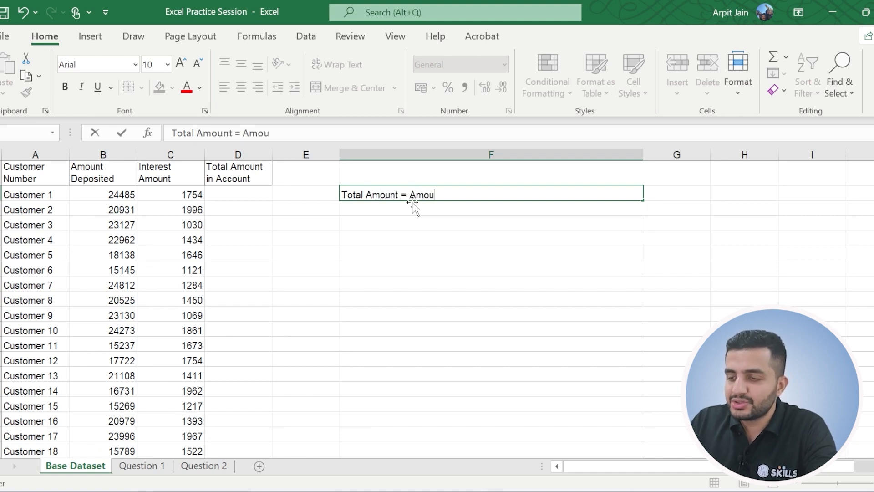
text(nt Deposited)
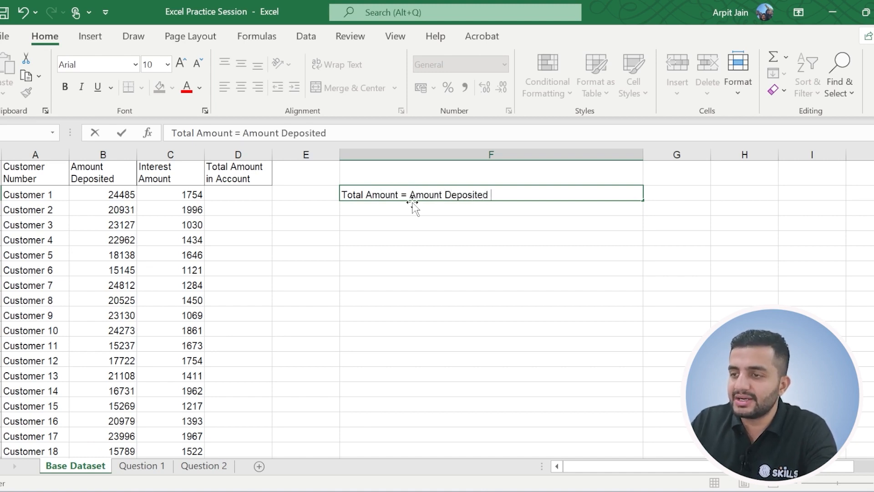
text( + Interest)
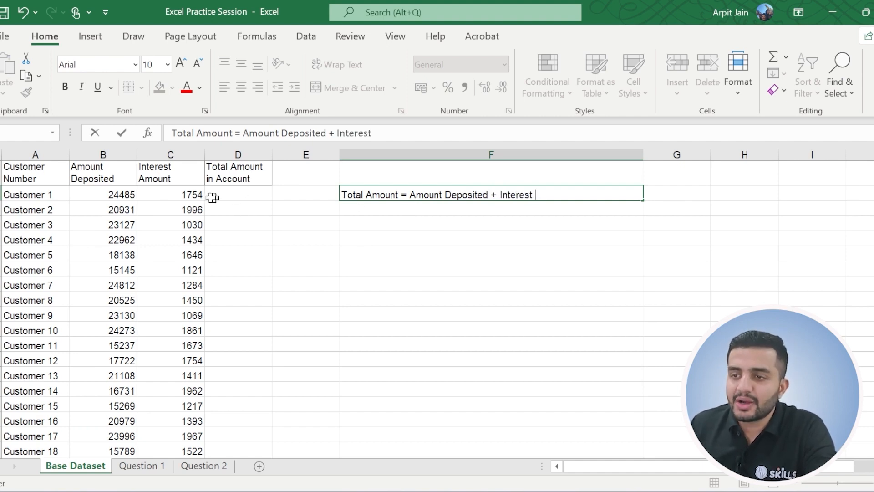
Enter the sum of Customer 1's deposit and interest as the fixed number 26239 in cell D2.
click(242, 192)
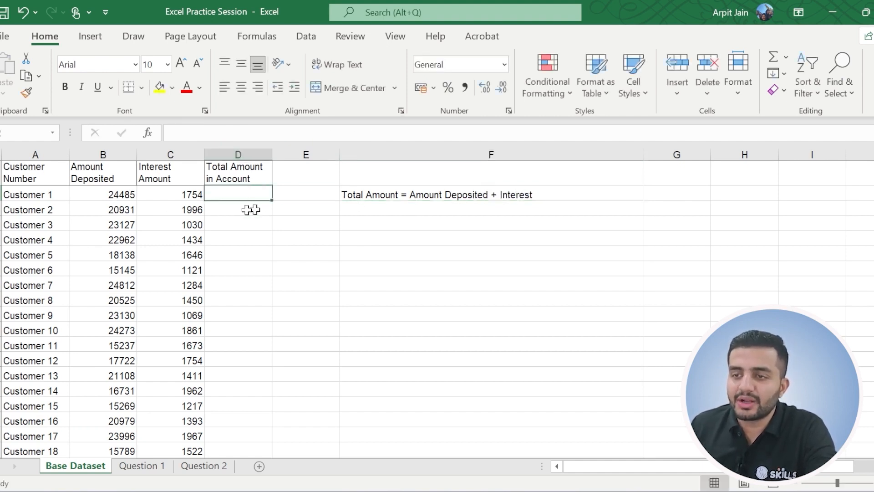
click(113, 195)
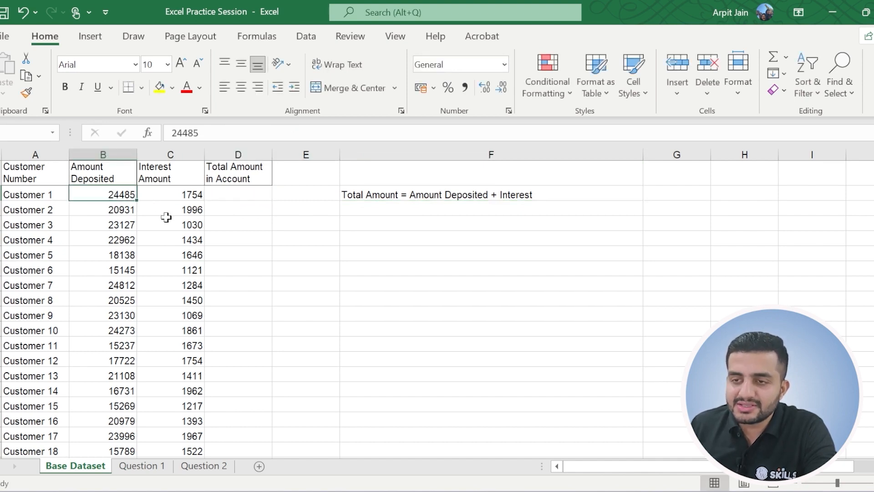
click(170, 194)
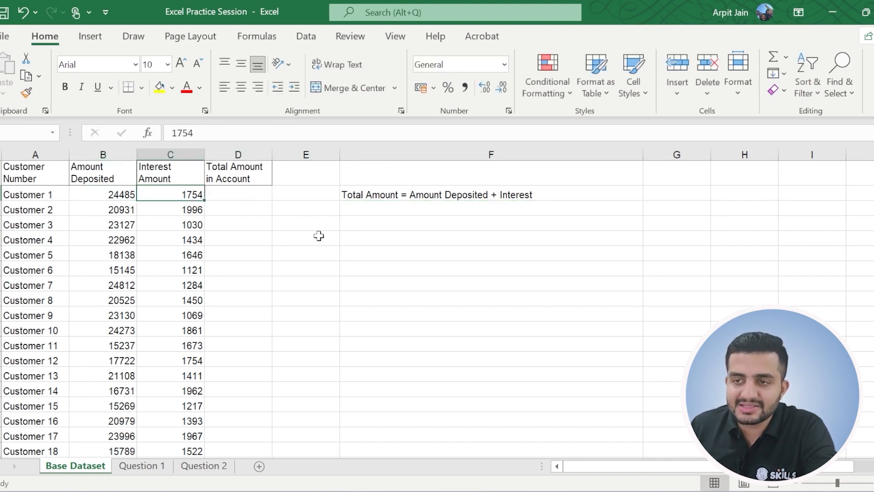
key(F2)
click(250, 193)
text(26239)
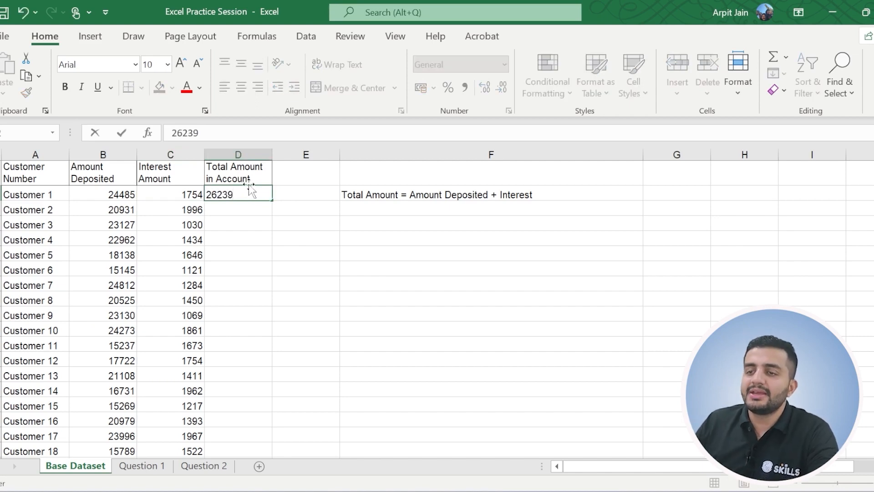
key(Return)
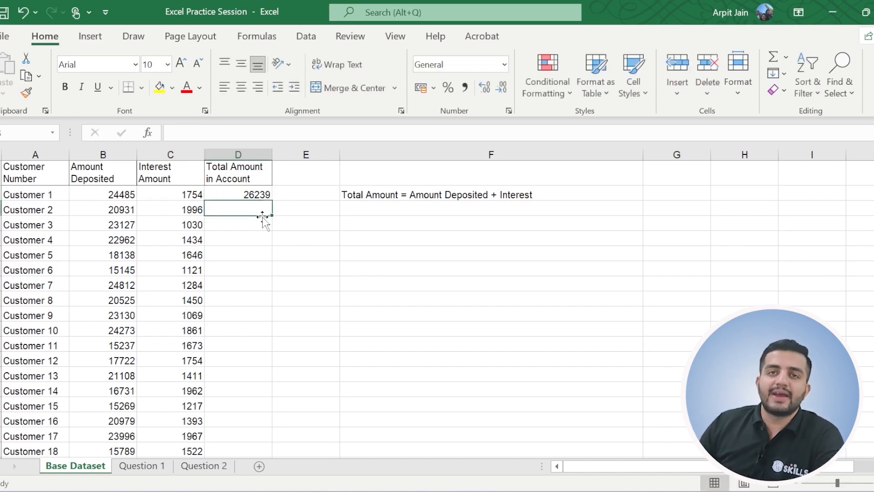
Check the cell references of Customer 1's deposited amount and interest amount.
click(43, 195)
click(43, 211)
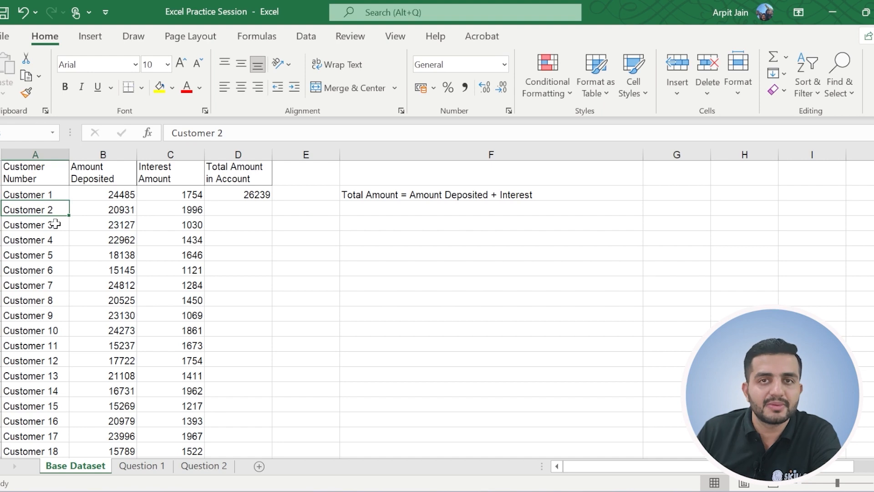
click(238, 194)
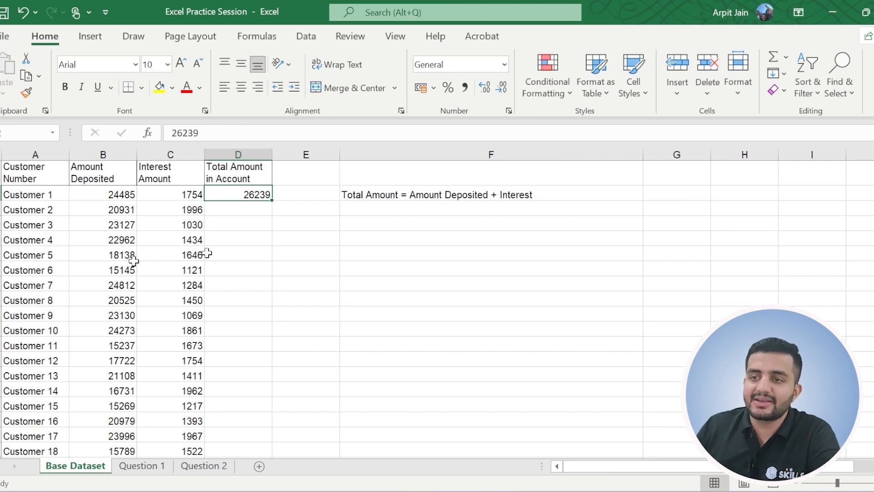
click(92, 195)
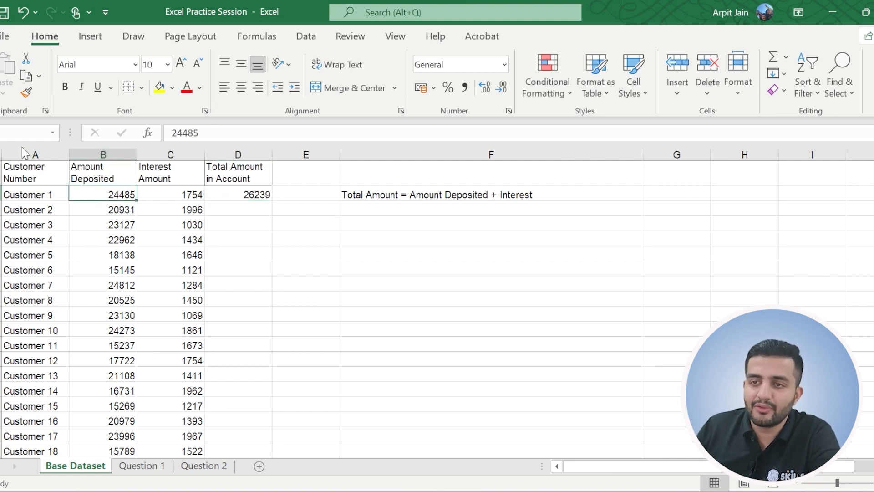
click(6, 133)
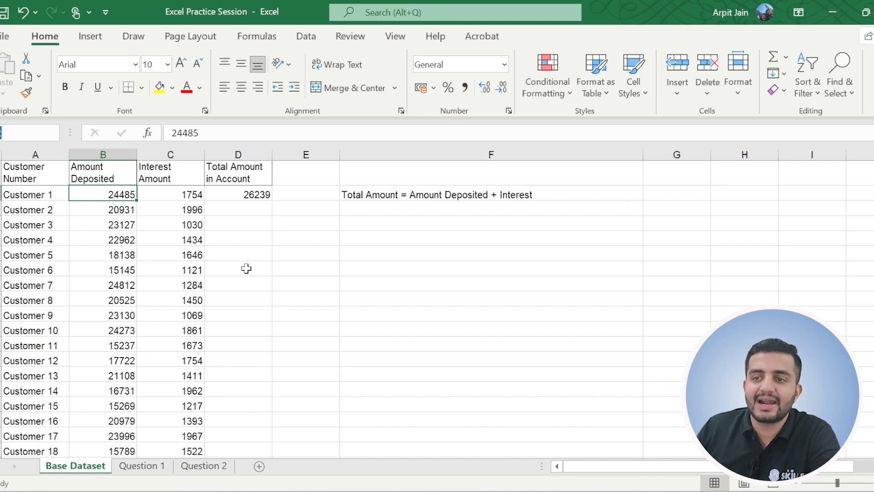
click(181, 194)
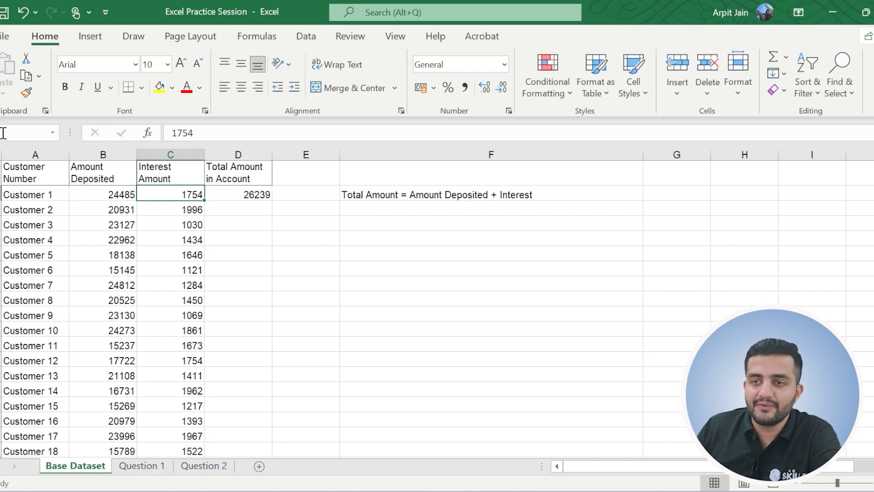
Replace Customer 1's total in D2 with B2+C2, entered without an equals sign.
click(250, 193)
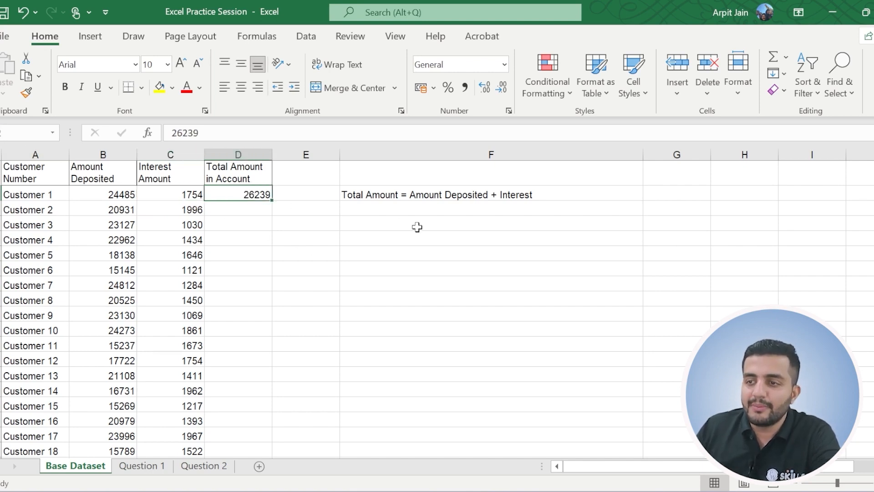
key(BackSpace)
text(B2+c@)
key(BackSpace)
key(BackSpace)
text(C2)
key(Return)
click(223, 193)
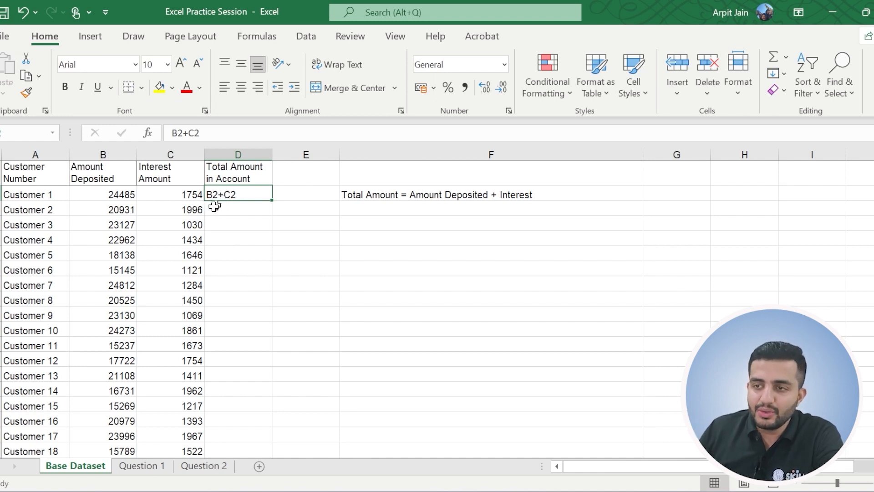
Calculate Customer 1's total amount in D2 with the formula =B2+C2.
click(121, 196)
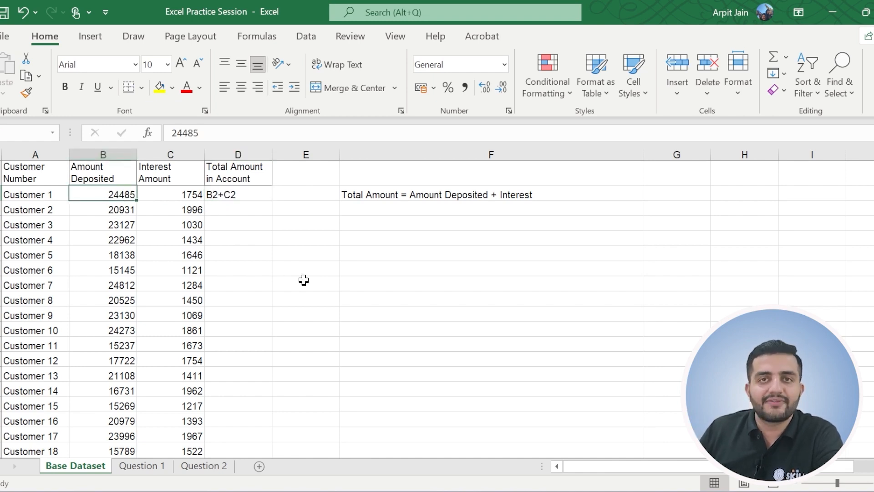
click(230, 195)
click(179, 195)
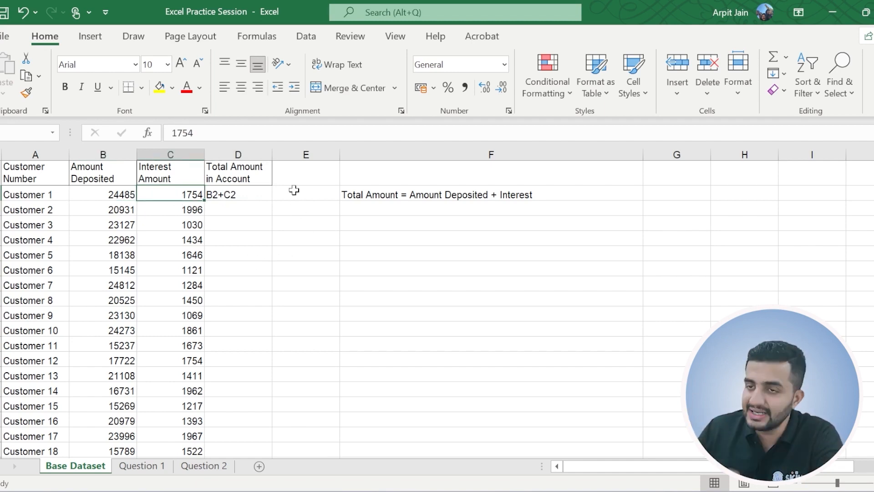
click(248, 199)
text(=)
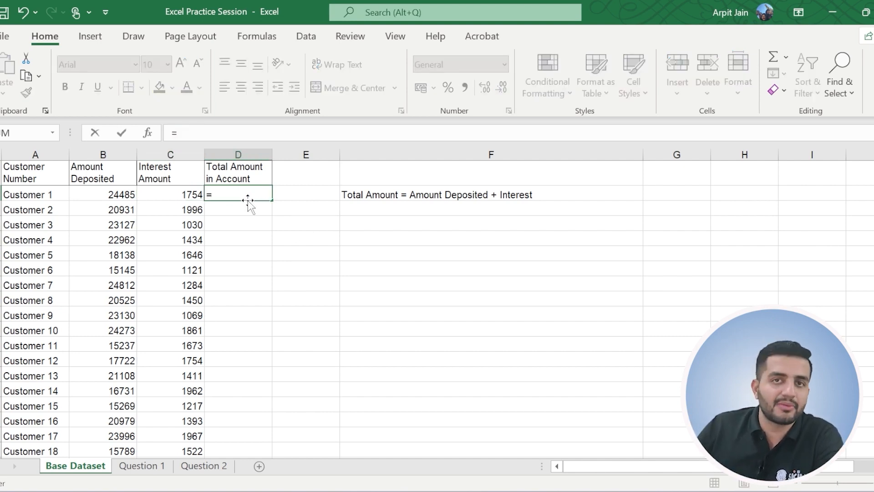
click(113, 195)
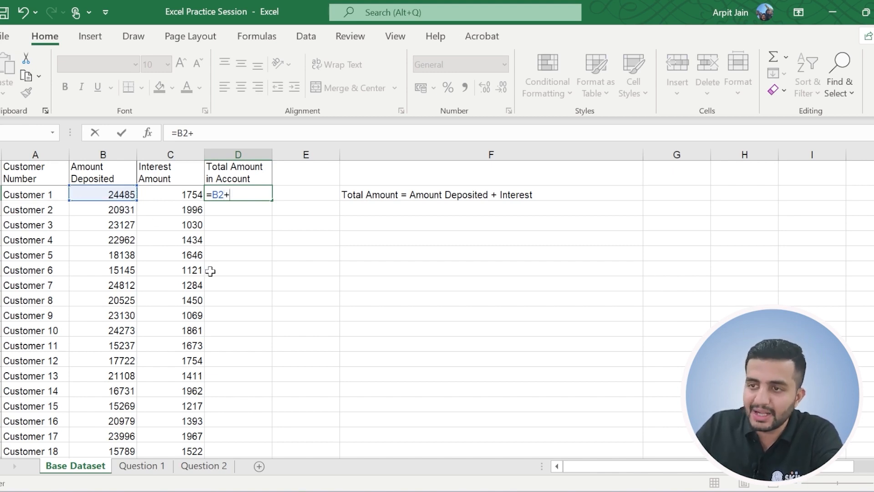
text(C2)
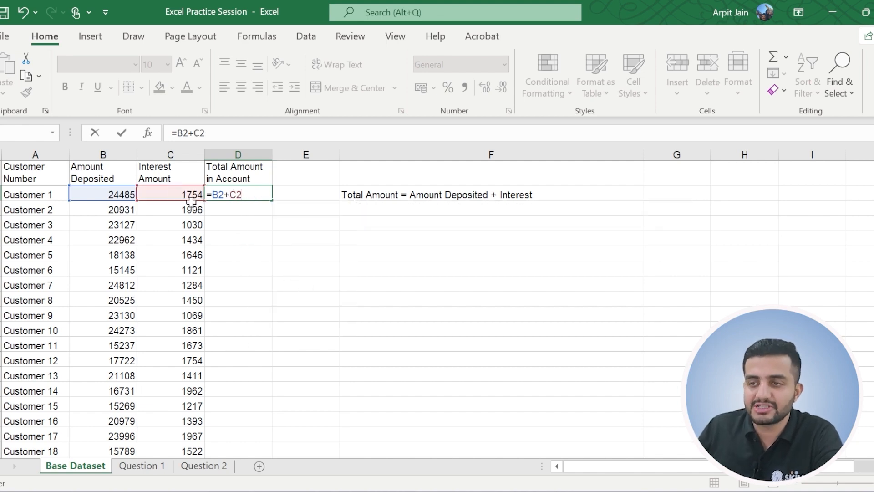
click(191, 194)
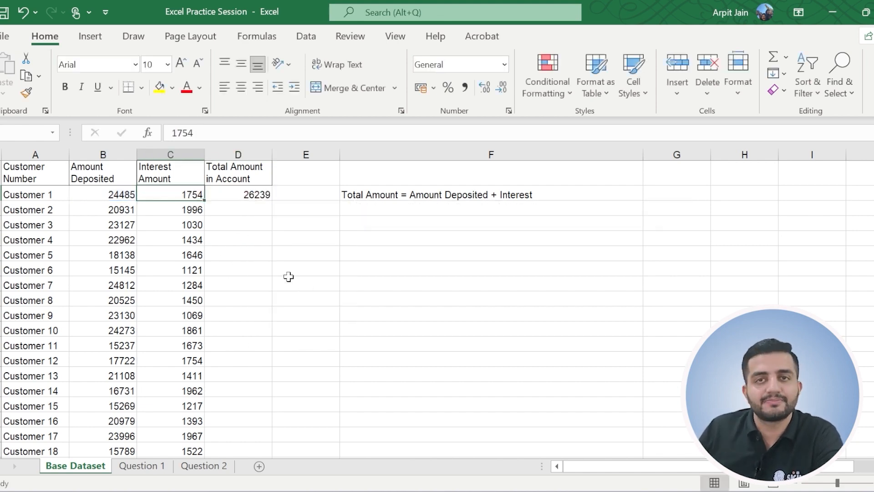
Inspect the formula behind Customer 1's total amount in D2 and leave it without saving any edit.
click(256, 197)
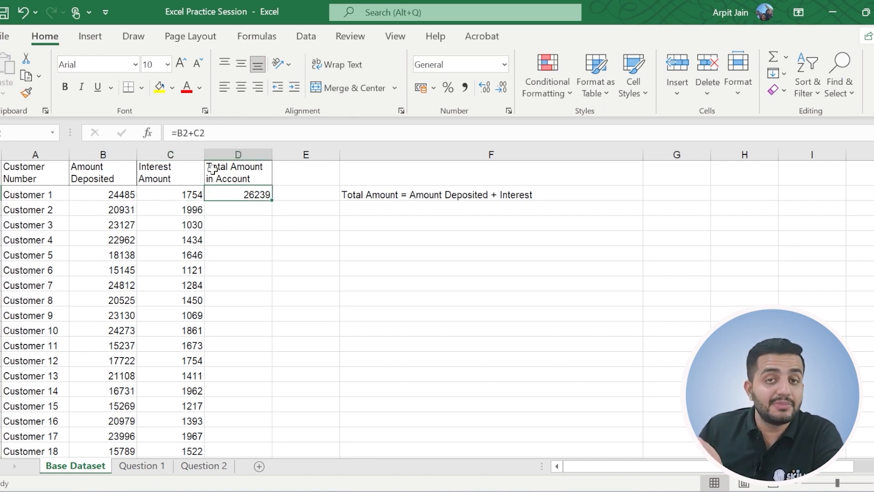
drag(220, 132, 171, 133)
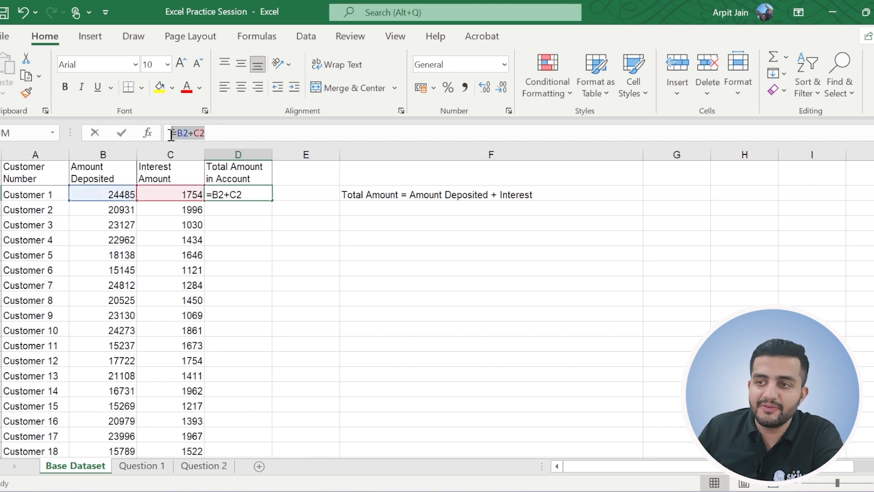
click(251, 224)
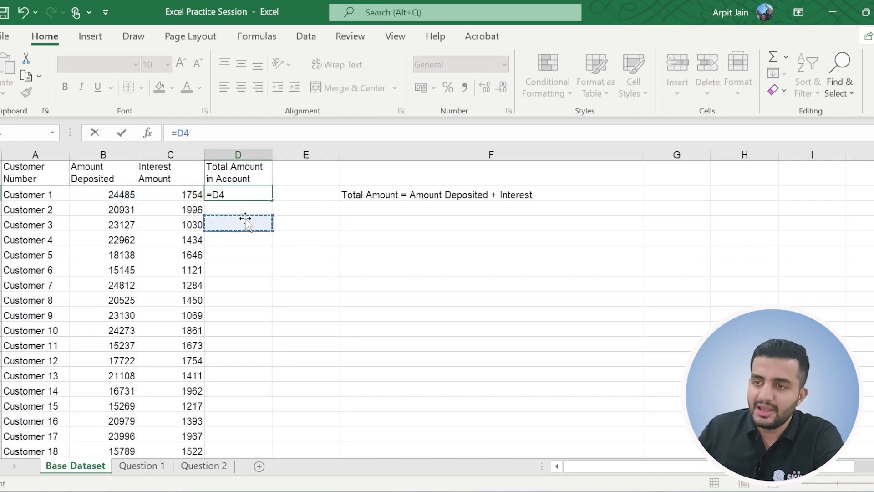
key(Escape)
Enter B3+C3 without an equals sign as Customer 2's total amount in D3.
click(110, 208)
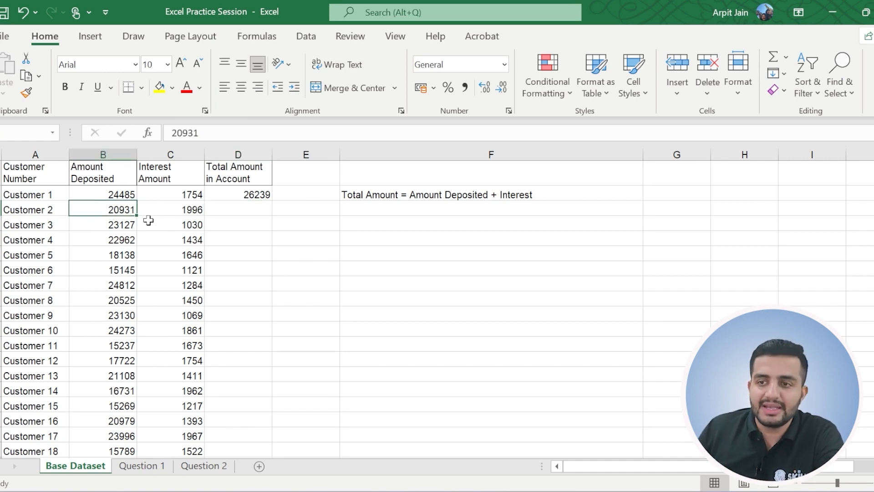
click(250, 210)
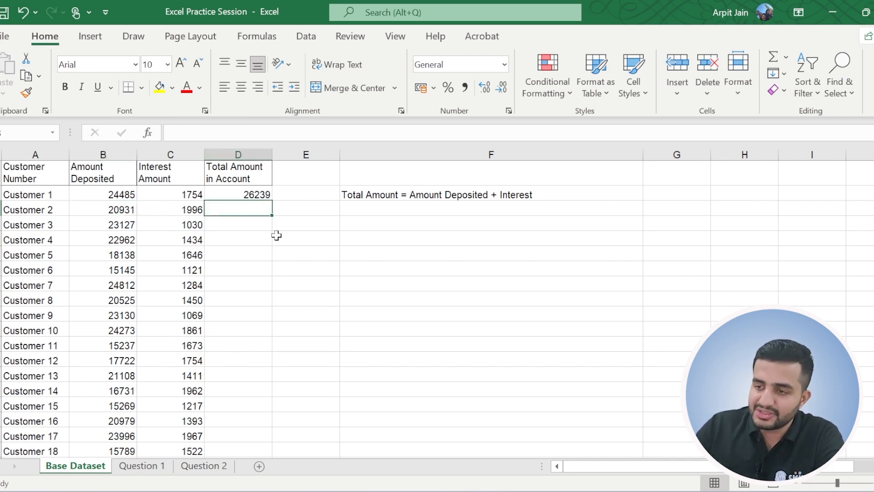
text(B3+C3)
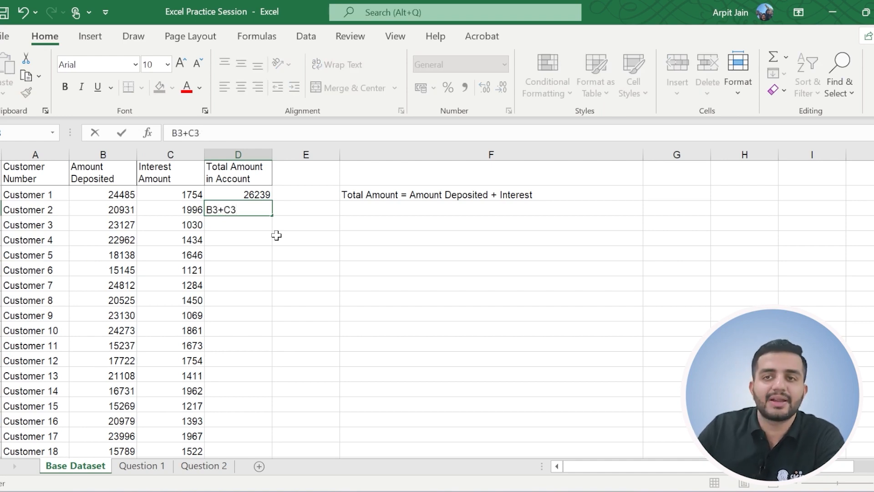
key(Return)
click(234, 207)
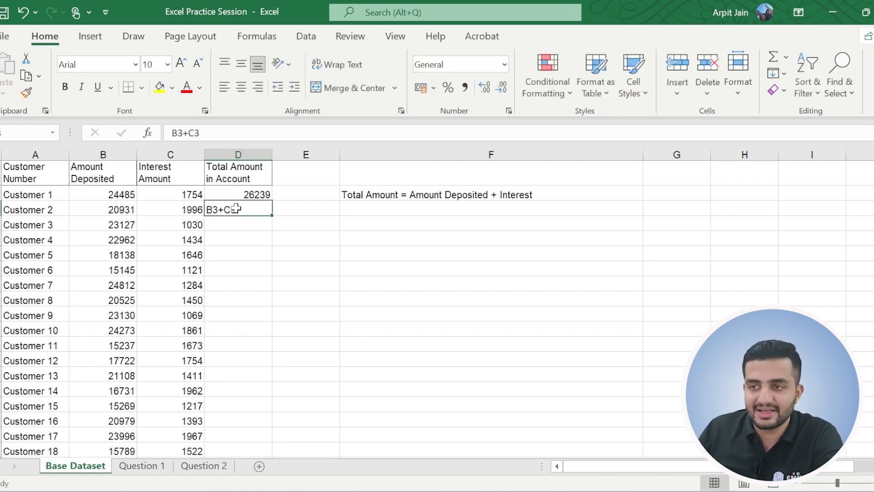
Turn Customer 2's total in D3 into the working formula =B3+C3 by adding the missing equals sign.
click(172, 132)
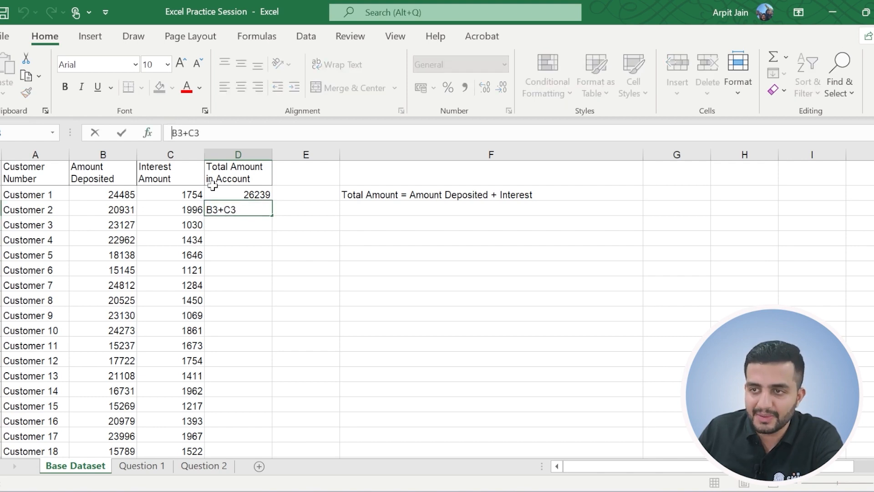
text(=)
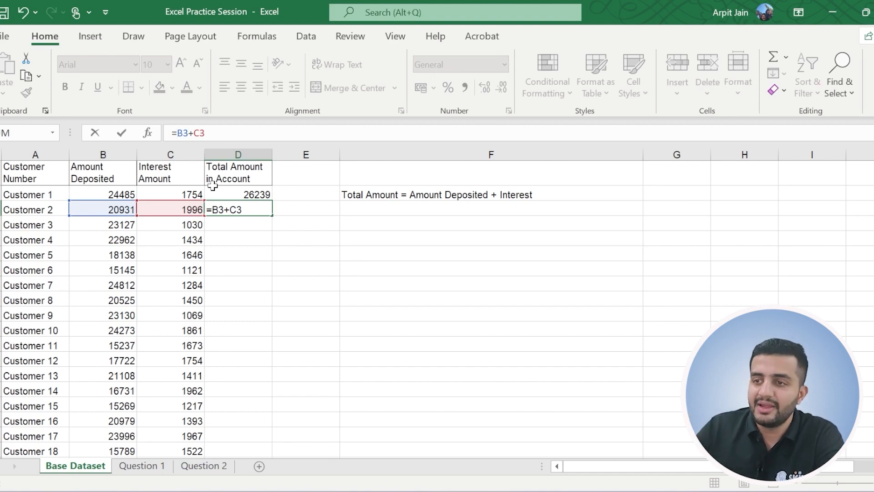
key(Return)
Check Customer 2's deposit and interest cells, and compare the cell references in the total formulas in D2 and D3.
drag(118, 211, 168, 208)
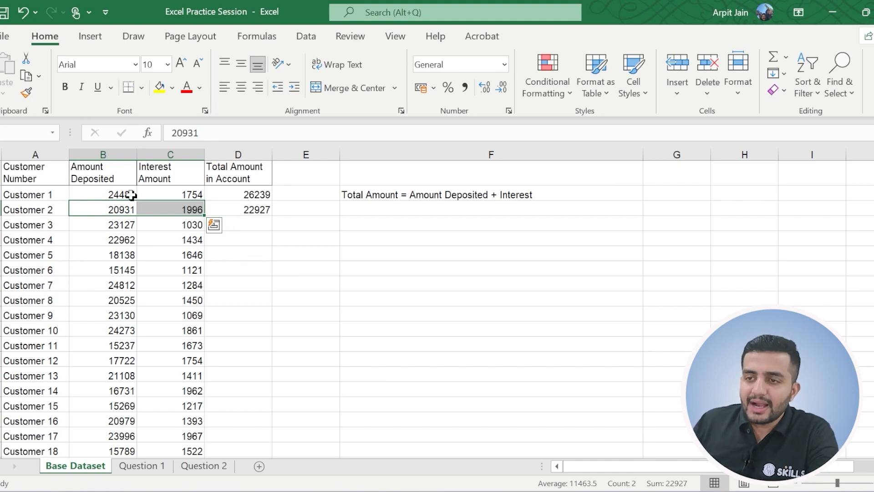
click(255, 192)
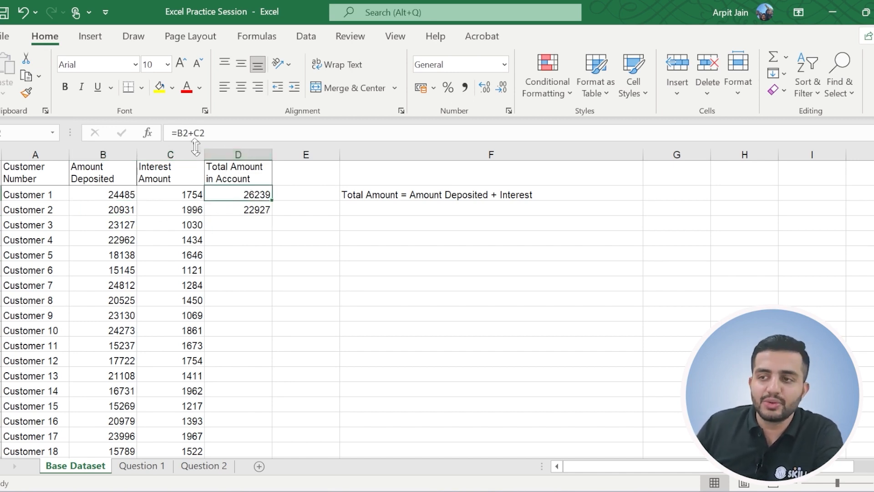
click(185, 132)
click(206, 132)
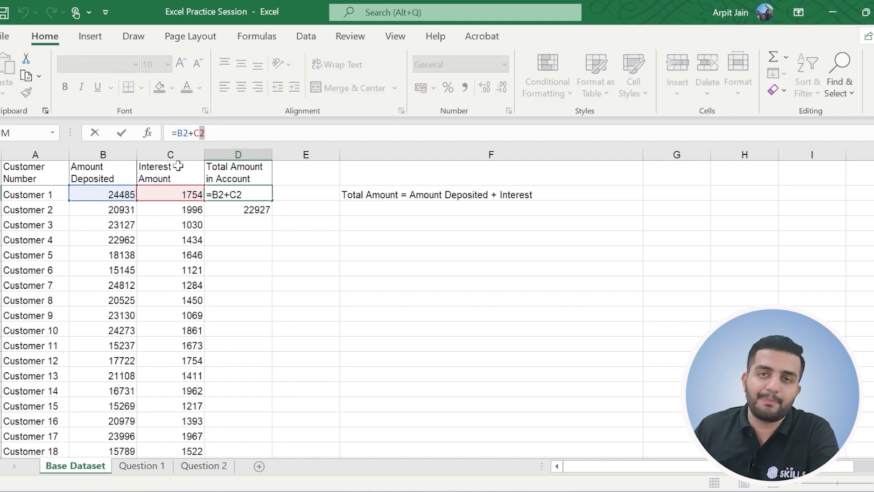
key(ctrl+Return)
click(252, 218)
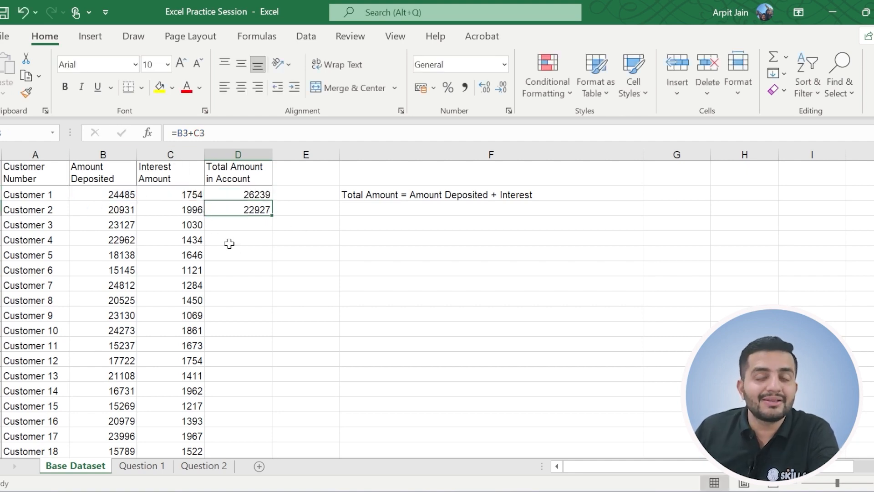
Fill Customer 1's total formula from D2 down the Total Amount in Account column through Customer 33.
click(249, 221)
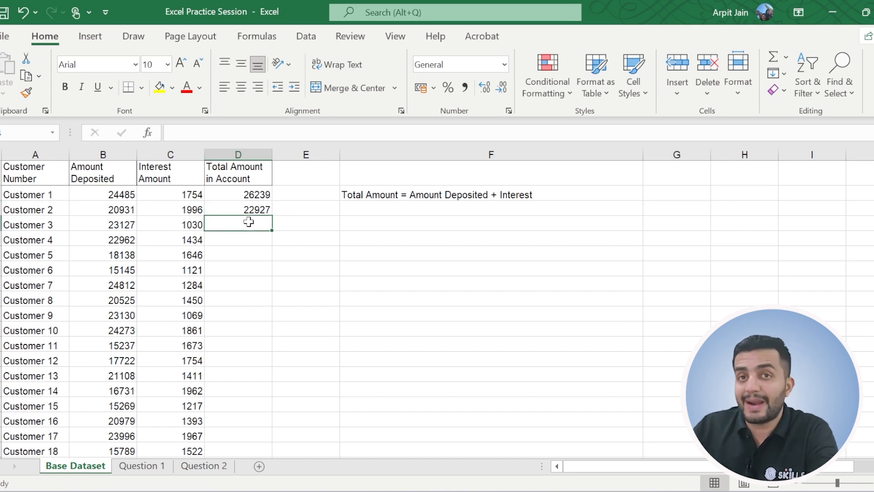
click(253, 195)
drag(253, 195, 250, 447)
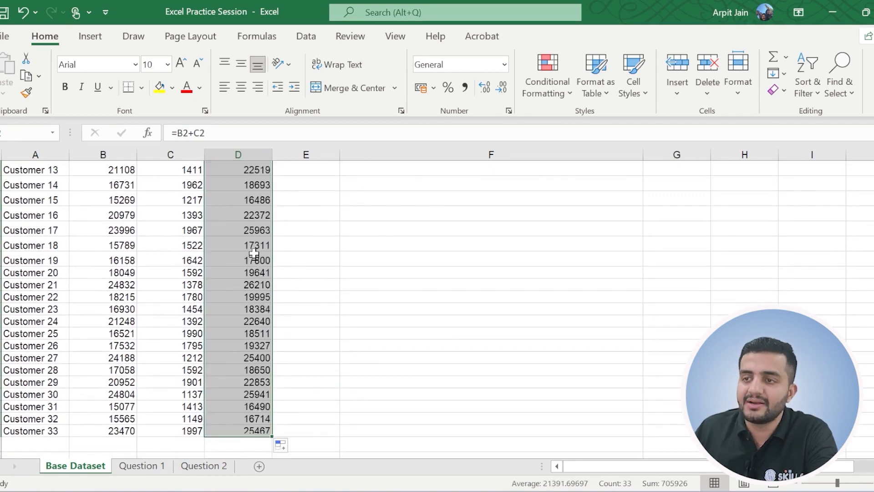
Inspect the row references in the filled total formulas for Customers 2 and 3, leaving both cells unedited.
scroll(296, 242, up, 4)
click(237, 209)
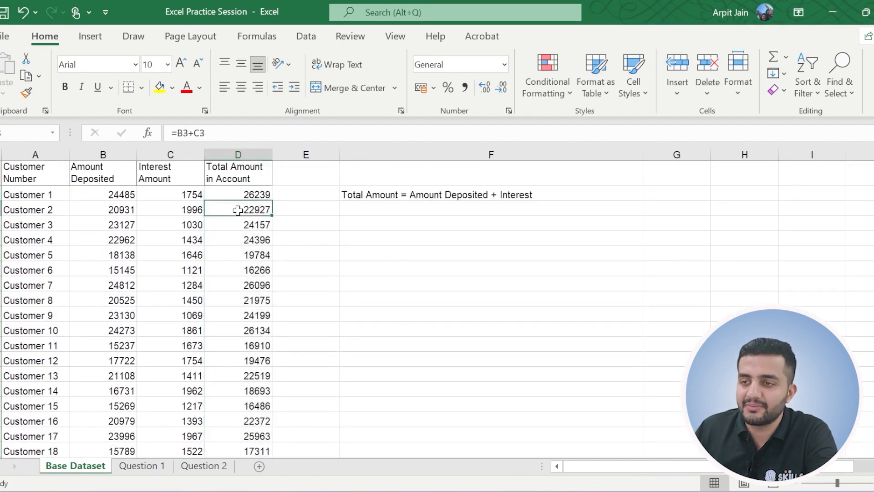
drag(207, 133, 169, 133)
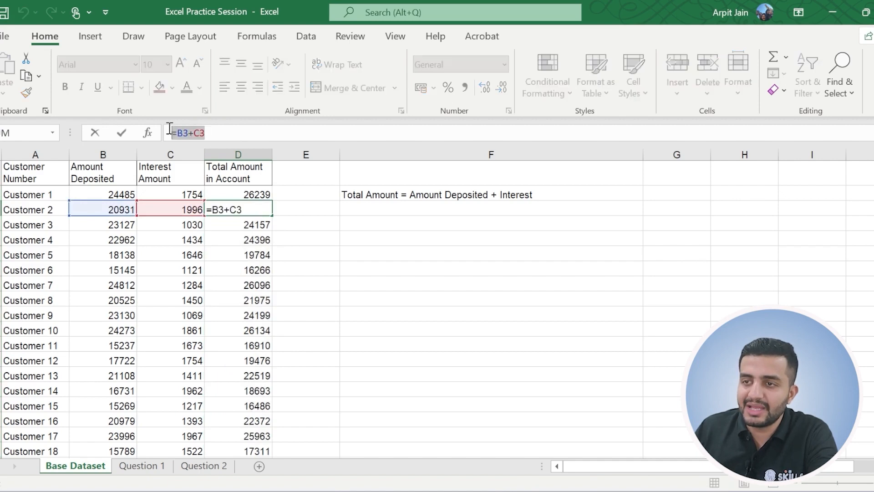
click(256, 224)
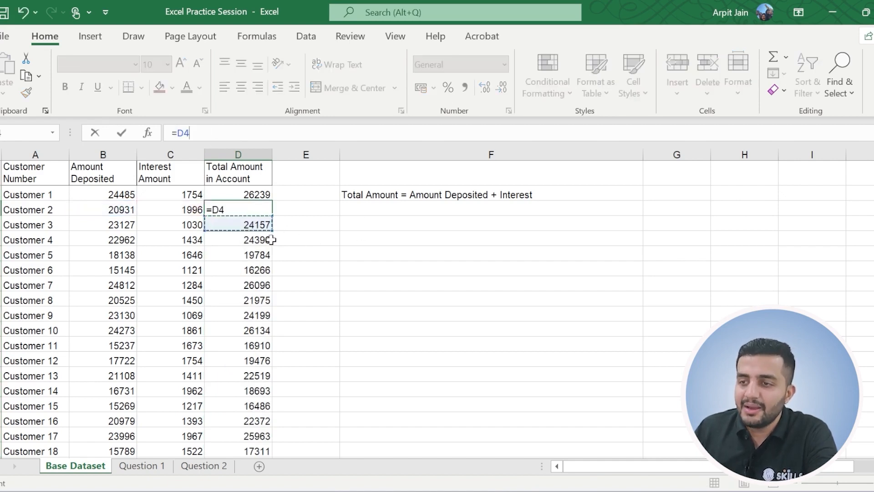
key(Escape)
click(234, 225)
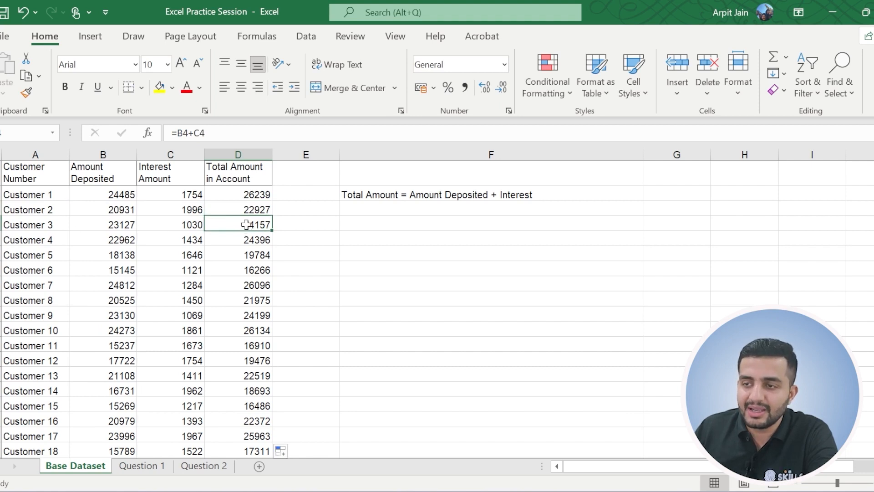
drag(207, 133, 169, 133)
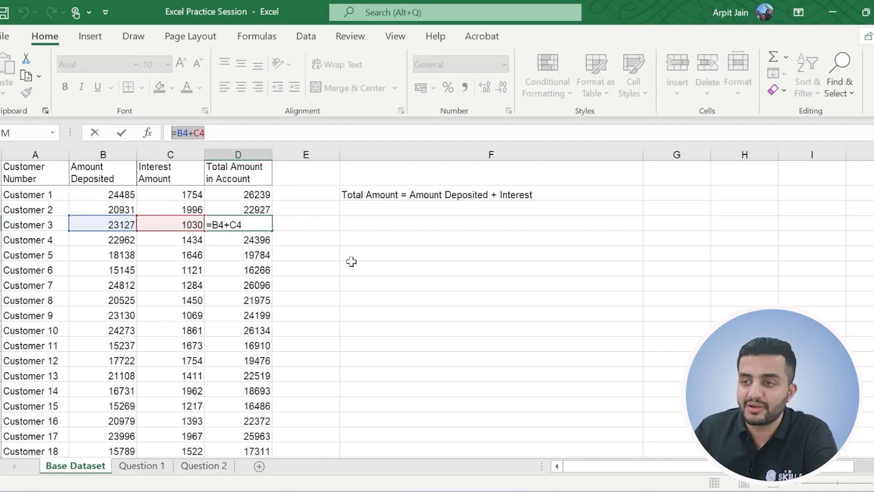
key(Escape)
Inspect the row references in the filled total formulas for Customers 4 and 6 without editing them.
click(253, 241)
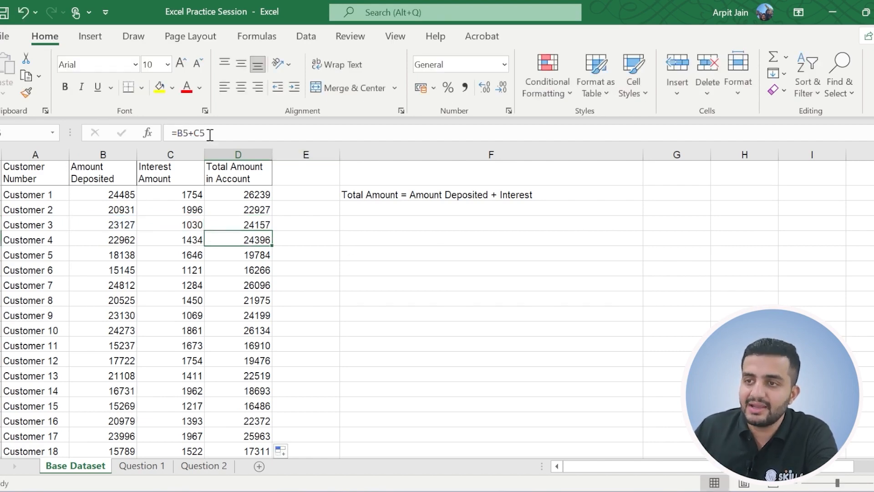
drag(206, 133, 169, 133)
key(Escape)
click(238, 269)
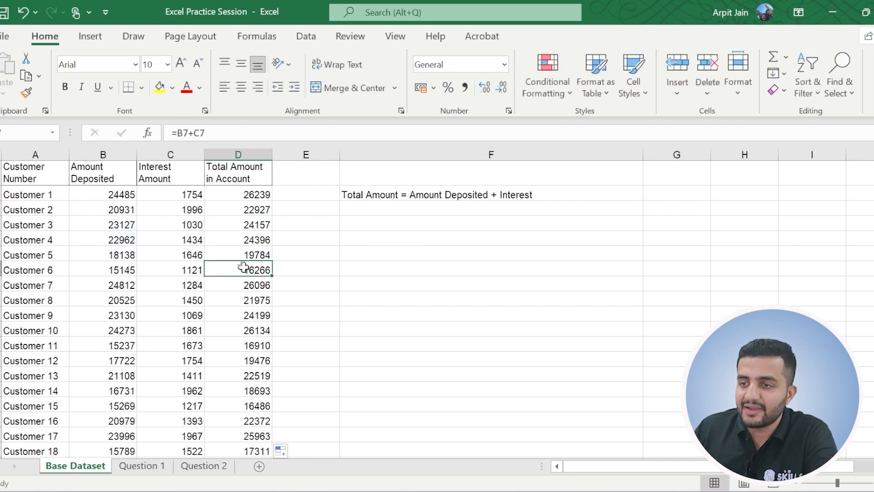
click(183, 133)
drag(182, 133, 163, 134)
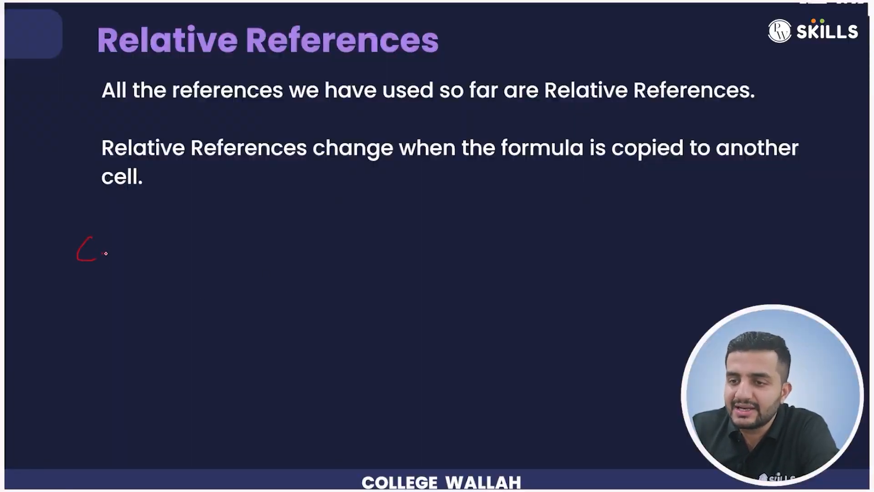
mouse_move(157, 240)
mouse_down()
mouse_move(169, 232)
mouse_move(170, 249)
mouse_up()
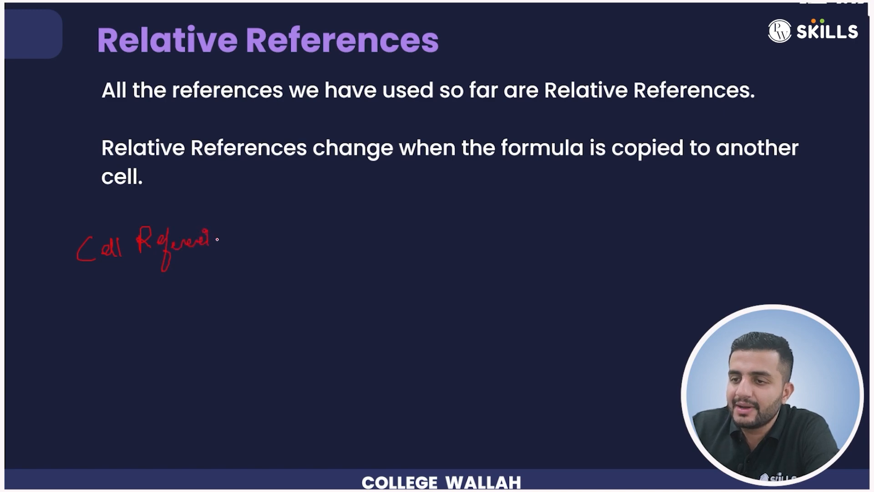
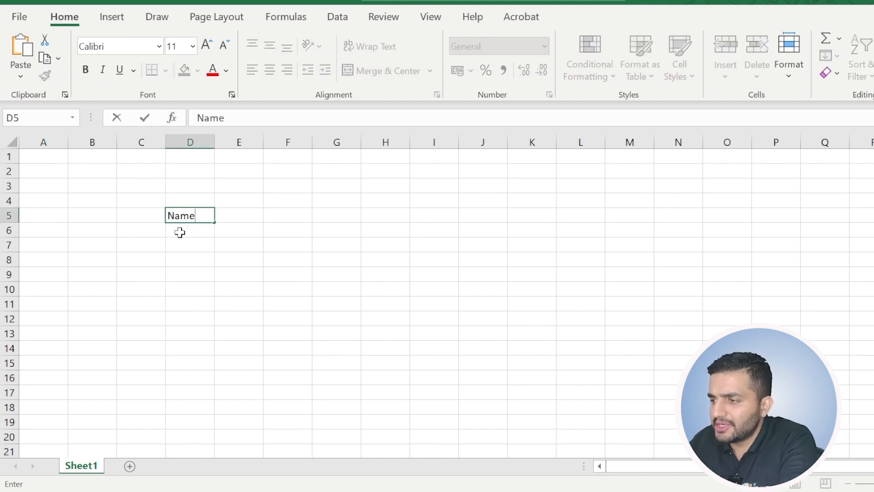
Enter the headings Name in D5 and Salary in E5, and make both bold.
click(183, 231)
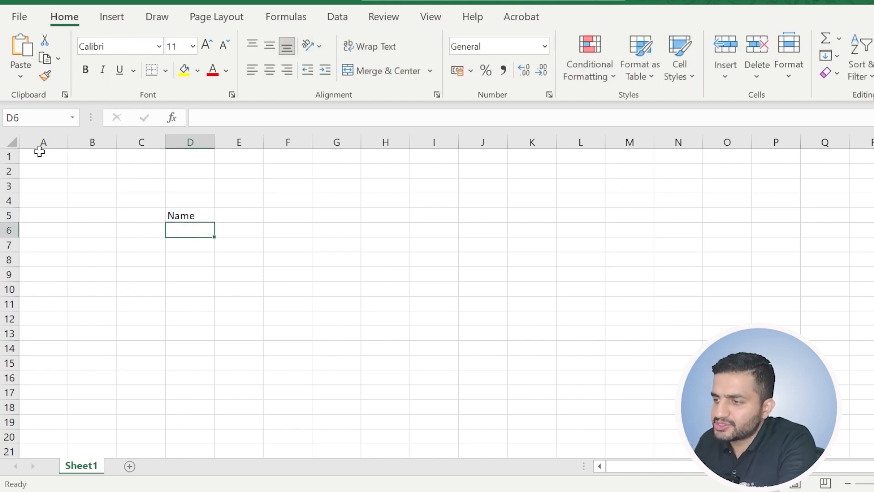
click(184, 214)
click(87, 75)
click(254, 214)
text(Salary)
click(174, 236)
click(230, 218)
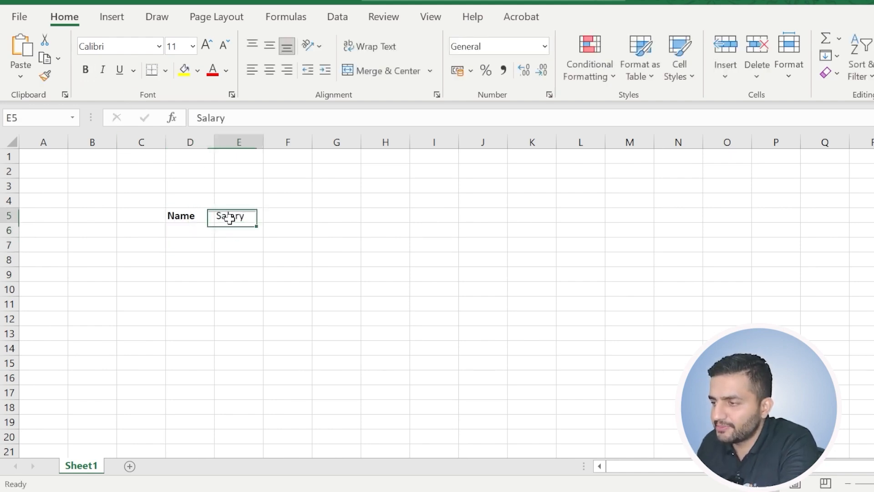
click(86, 69)
Fill D6:D10 under the Name heading with the five people's first names.
click(207, 233)
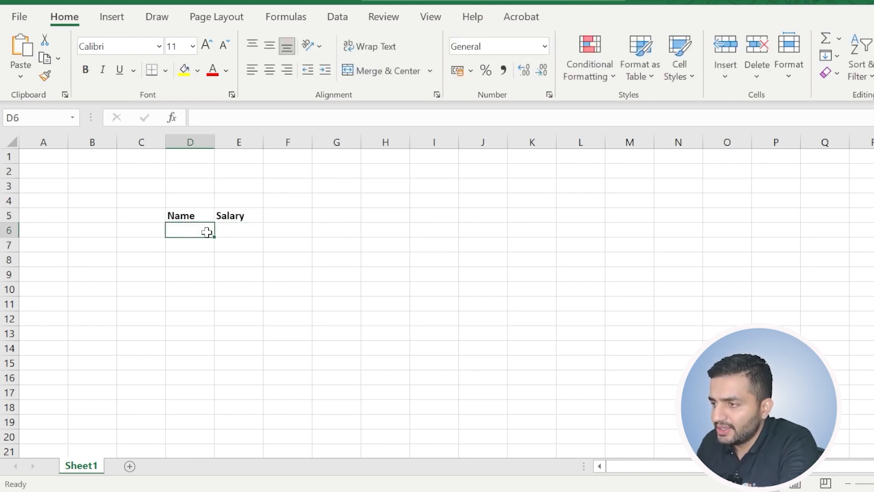
text(Ram)
key(Return)
text(Shyam)
key(Return)
text(Geet)
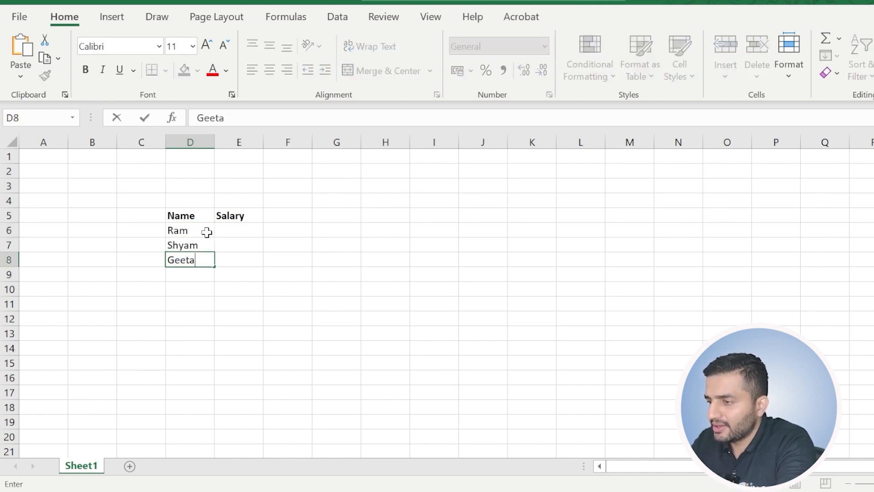
text(a)
key(Return)
text(Sita)
key(Return)
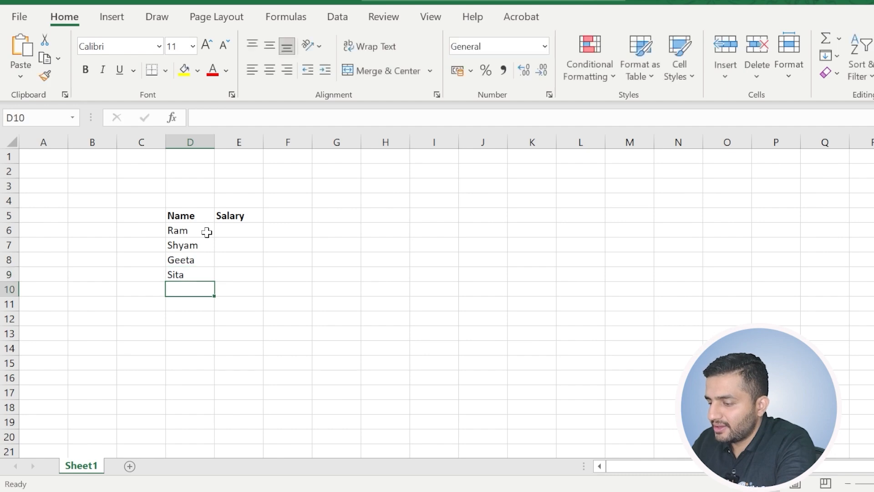
text(Rahul)
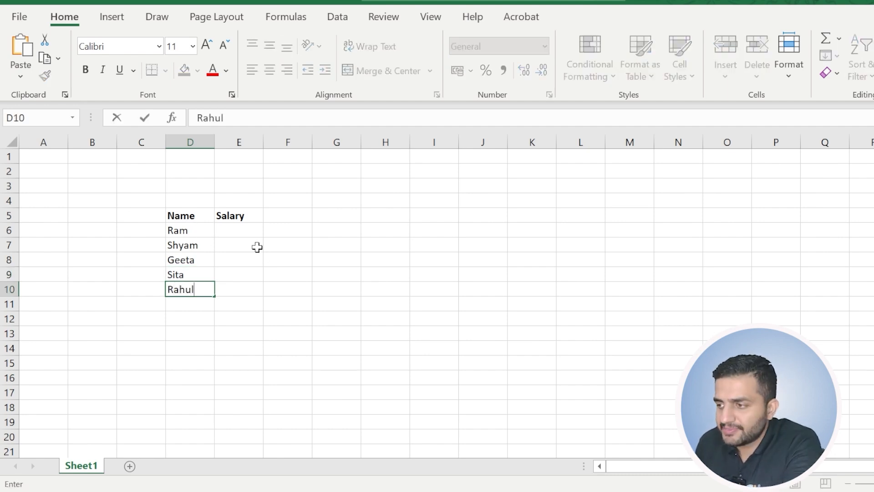
Enter the first three salaries as 20000 in E6, 30000 in E7 and 350000 in E8.
click(236, 229)
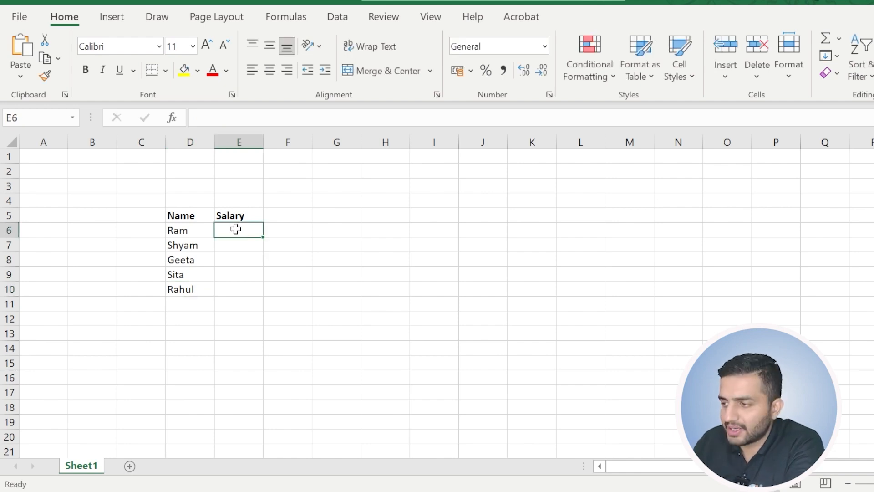
text(20000)
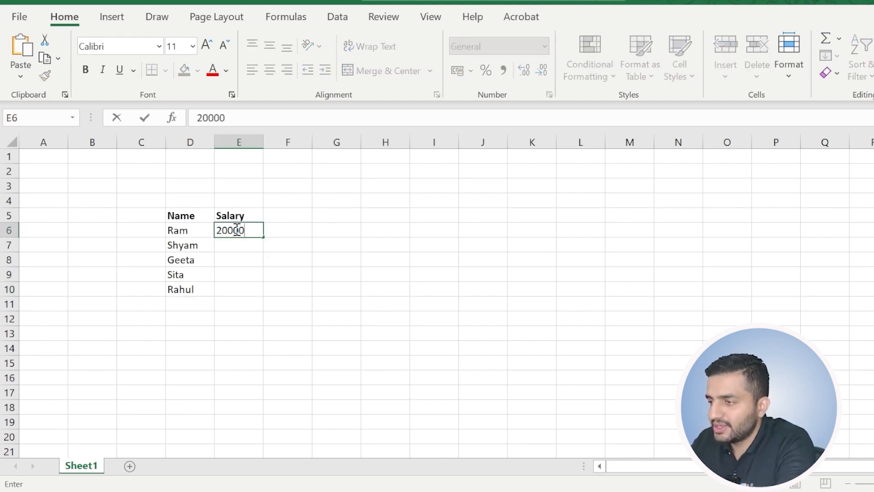
key(Return)
text(30000)
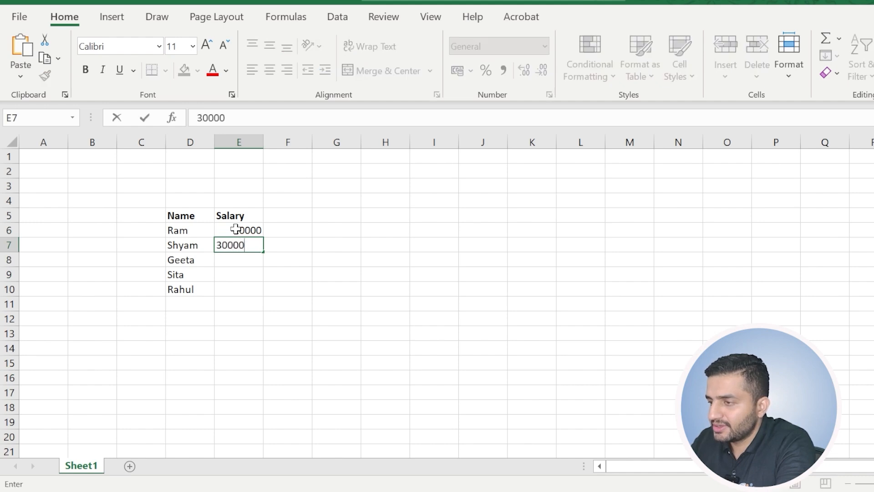
key(Return)
text(3500)
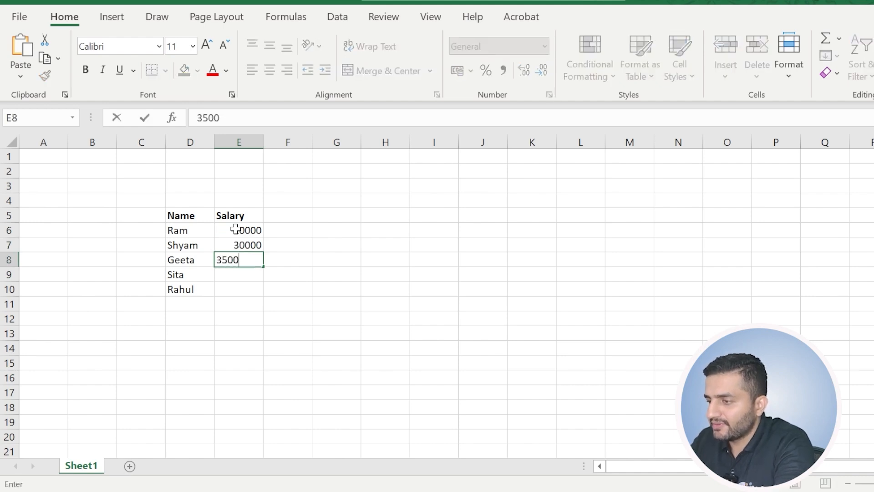
text(00)
key(Return)
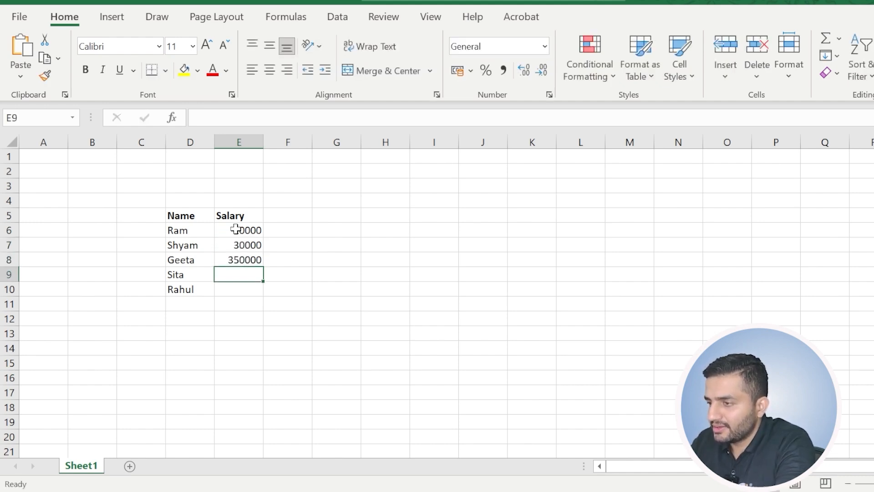
Correct the third person's salary in E8 to 35000.
click(238, 258)
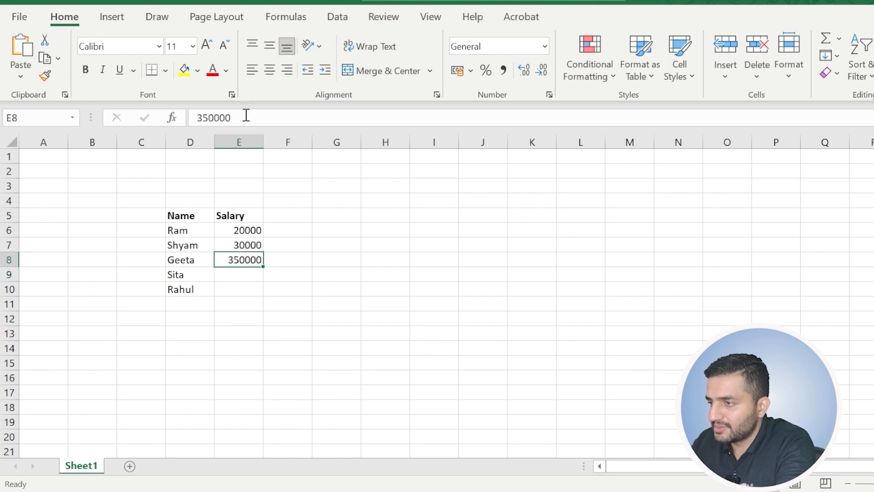
click(246, 115)
key(BackSpace)
click(251, 301)
click(229, 261)
Enter the remaining two salaries as 32000 in E9 and 25000 in E10.
click(240, 276)
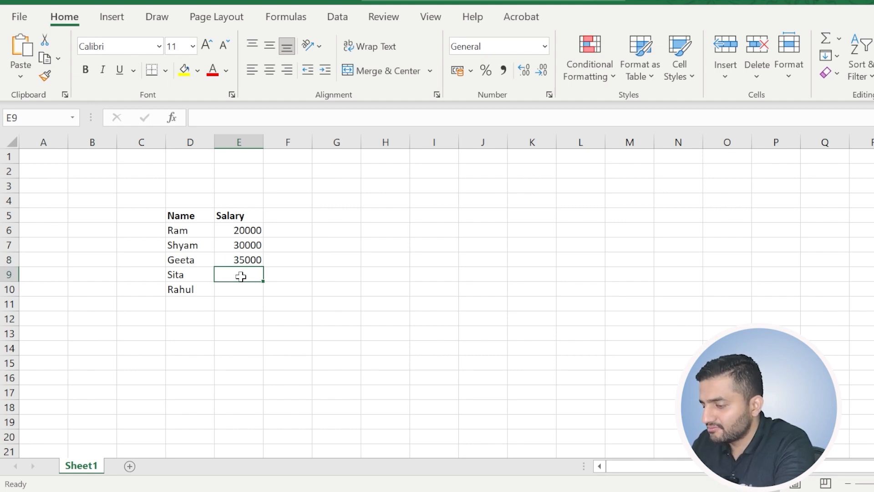
text(32000)
key(Return)
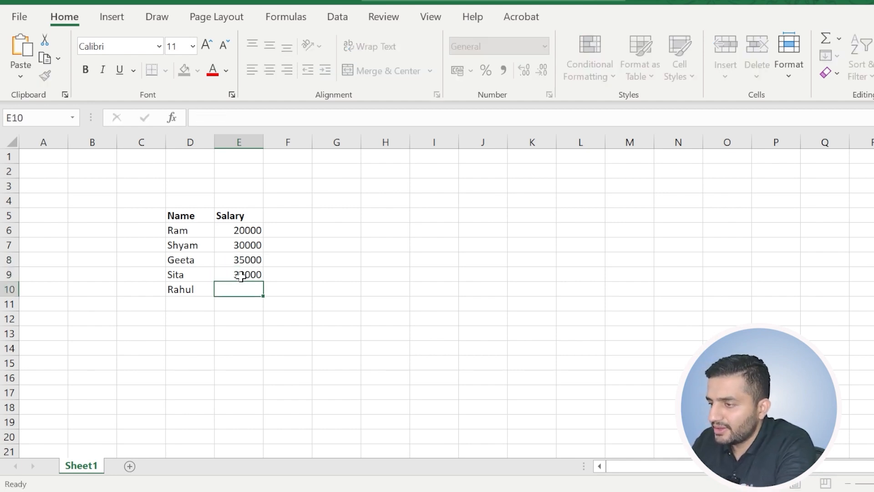
text(2)
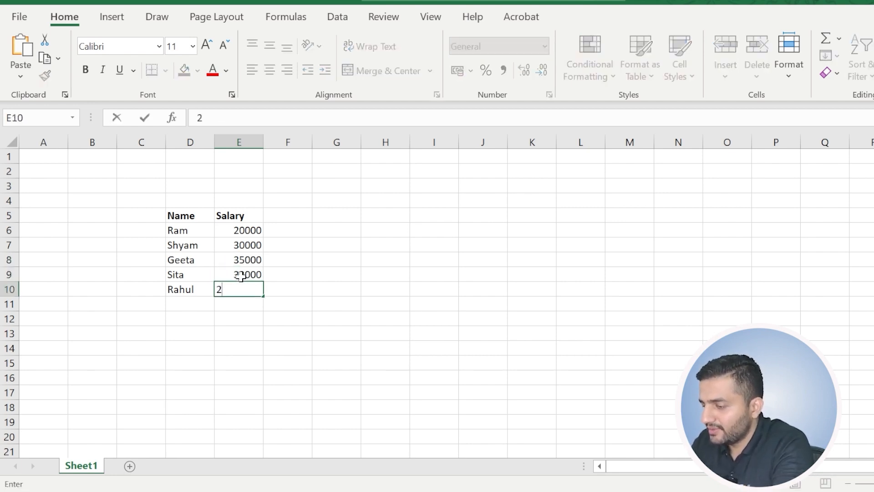
text(5000)
key(Return)
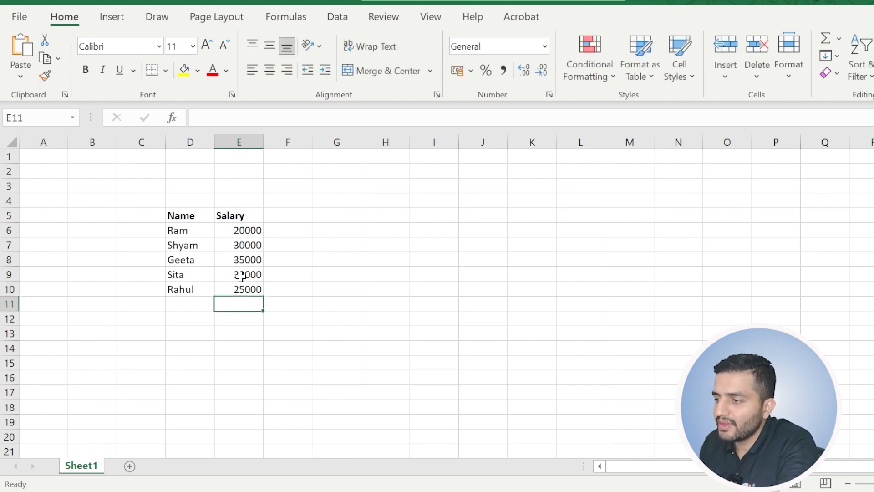
drag(182, 228, 239, 288)
click(379, 307)
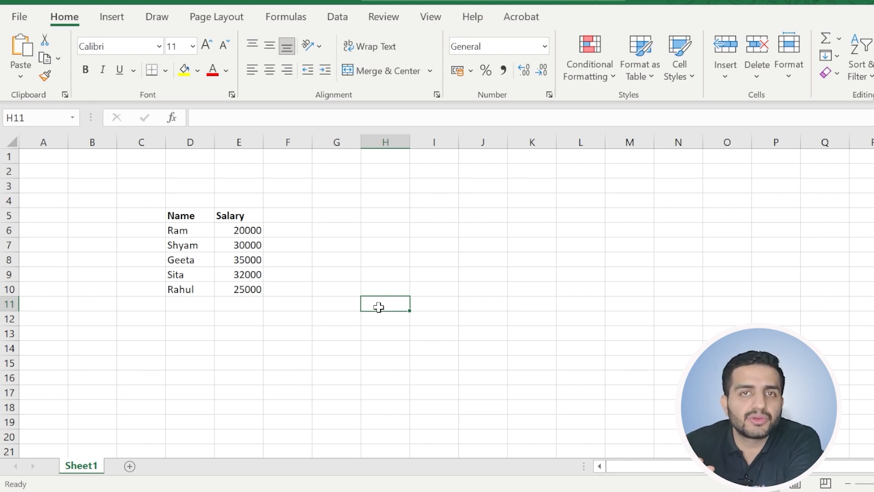
Enter the fixed amount 5000 in cell J7, away from the salary table.
click(489, 246)
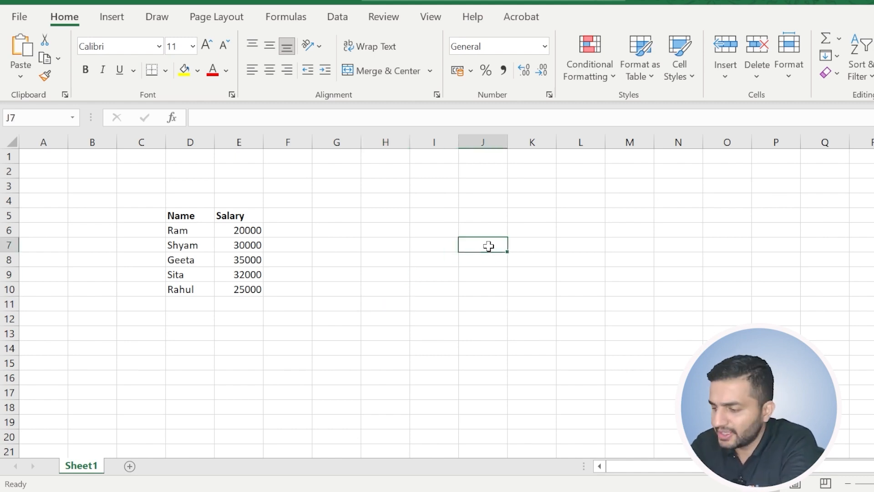
text(5000)
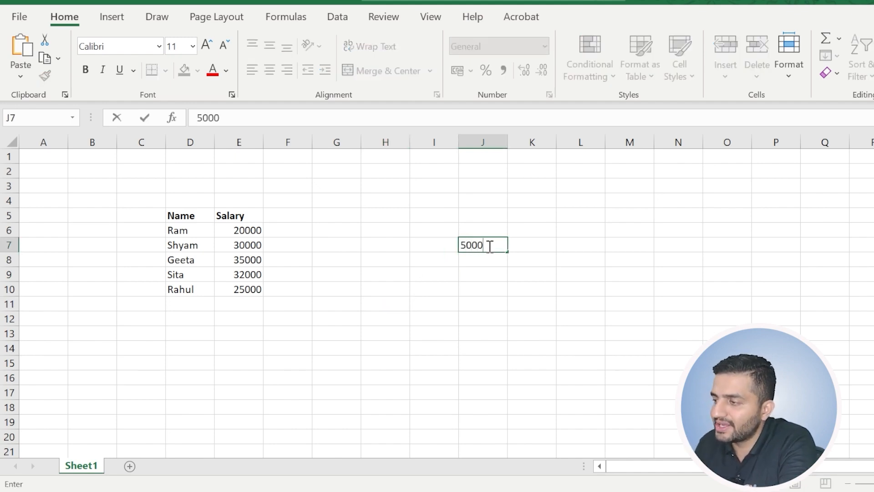
click(490, 230)
click(484, 246)
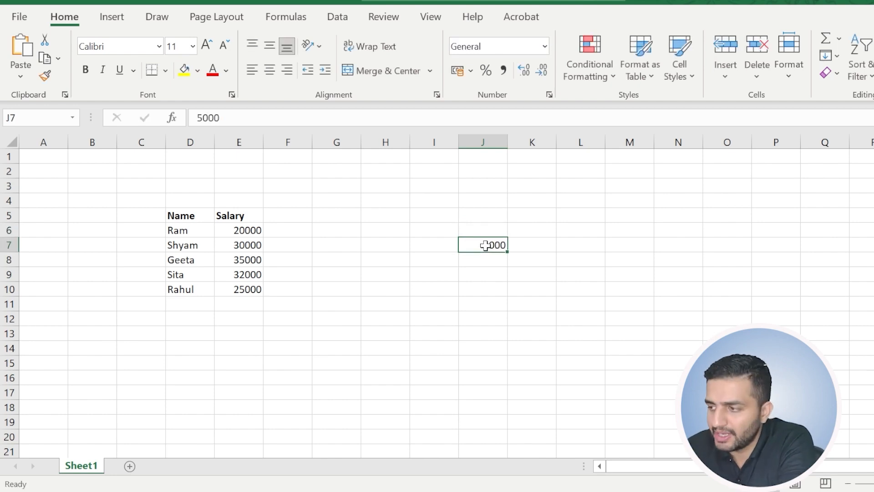
Add a bold New Salary heading in F5 beside the Salary column.
click(283, 230)
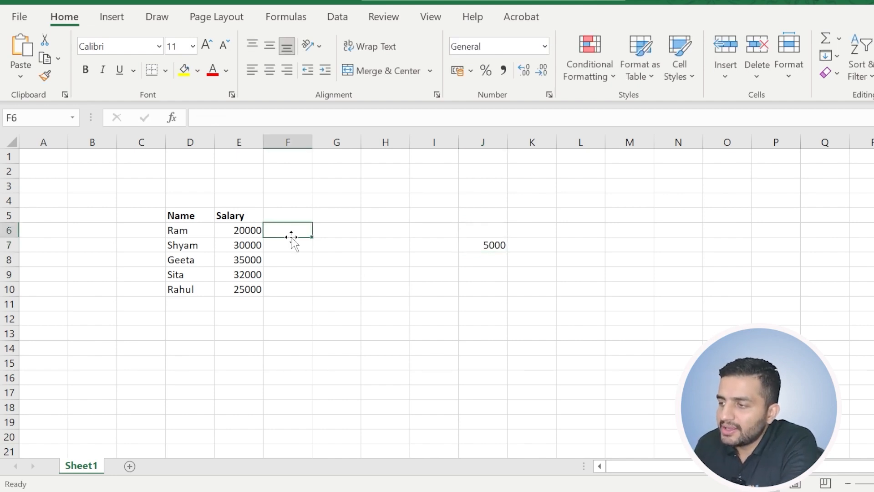
click(292, 212)
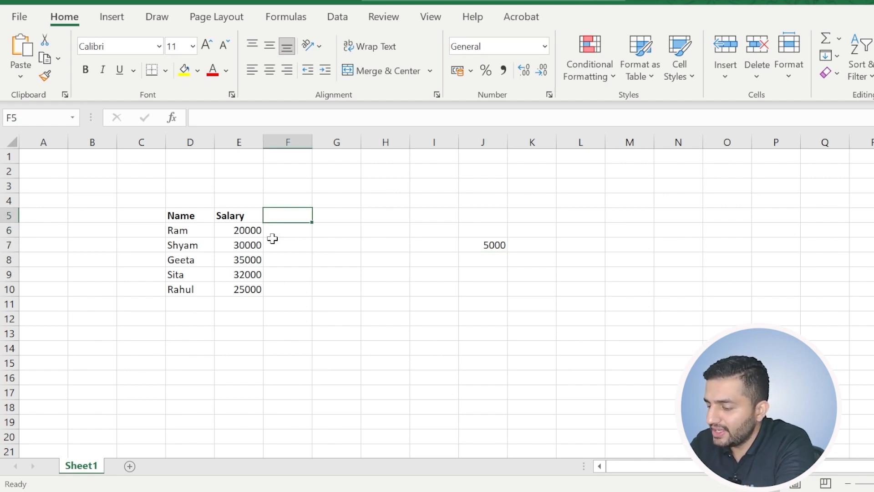
text(New )
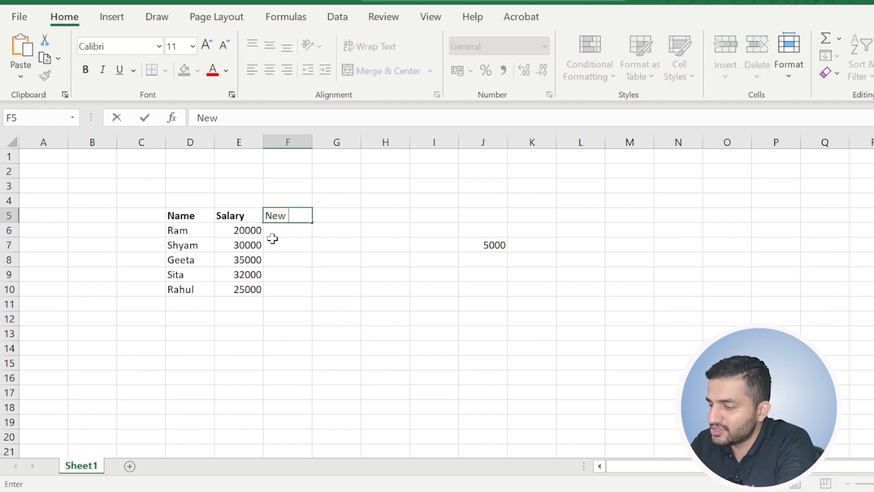
text(Salary)
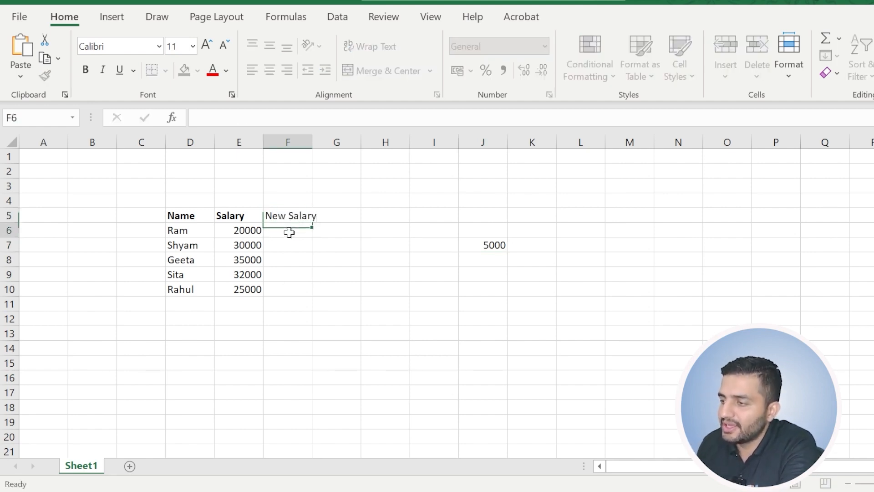
key(Return)
click(290, 218)
click(85, 70)
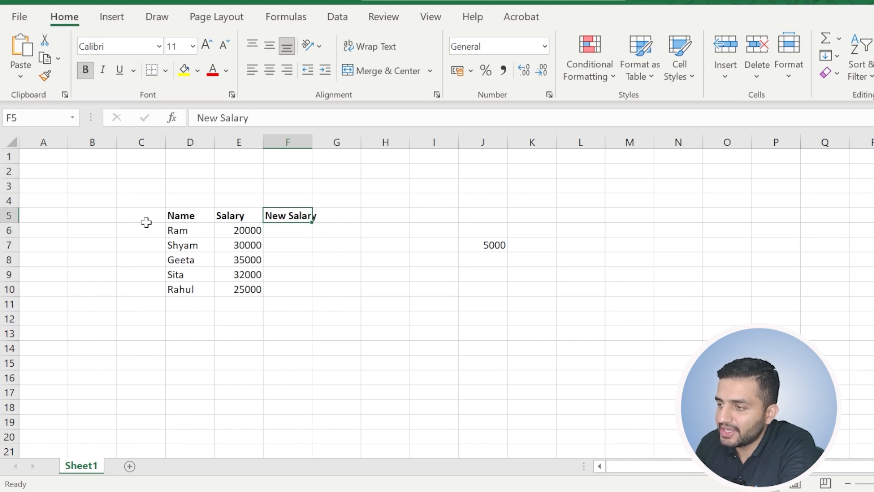
Compare the first three salaries in E6:E8 with the single increment cell J7 and the empty cell below it.
click(249, 230)
click(499, 243)
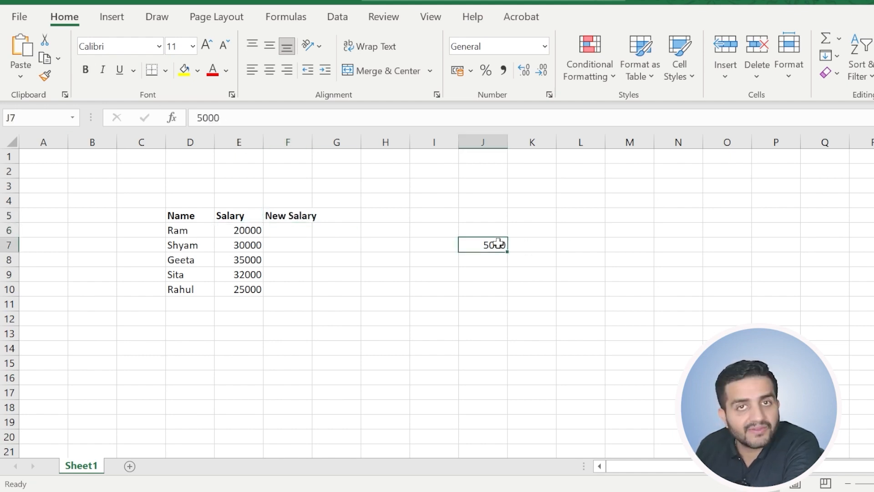
click(242, 247)
click(489, 258)
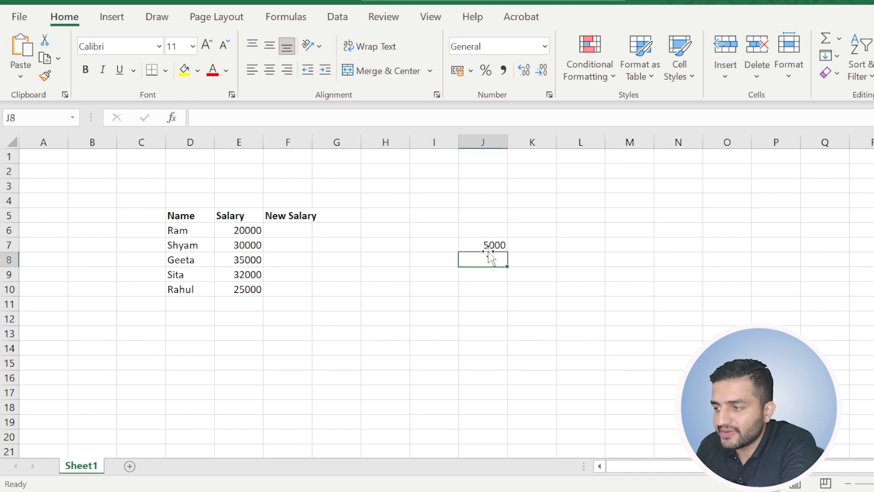
click(230, 264)
click(473, 240)
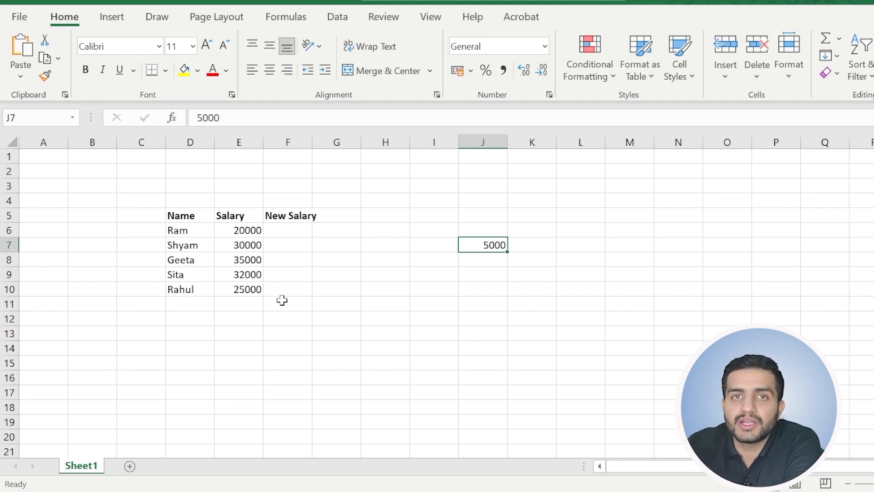
Calculate the first person's new salary in F6 with the formula =E6+J7, and check the cells it uses.
click(296, 231)
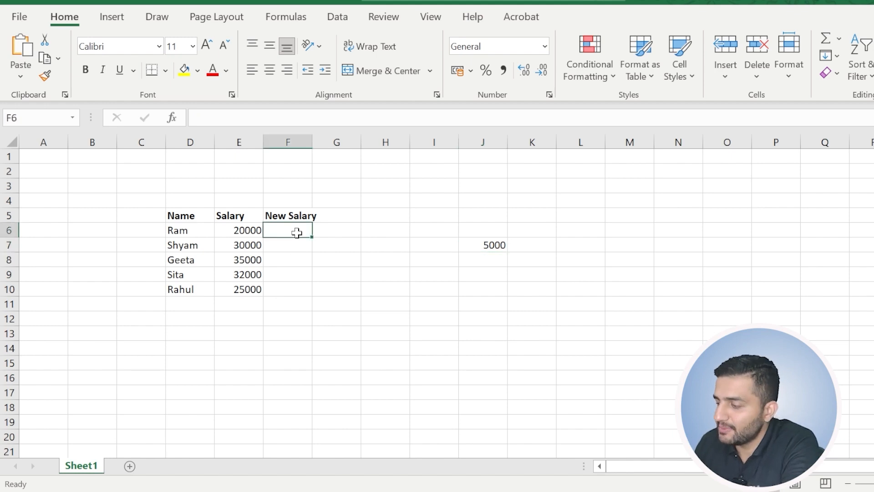
text(=)
click(246, 229)
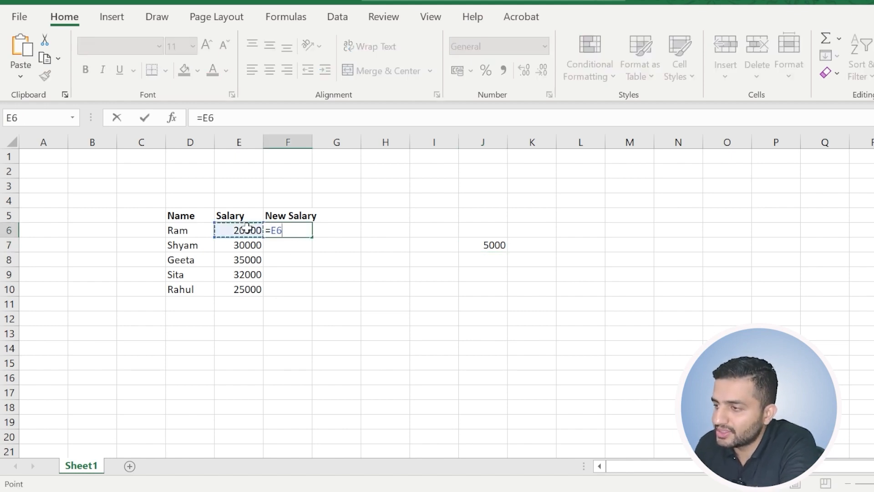
text(+)
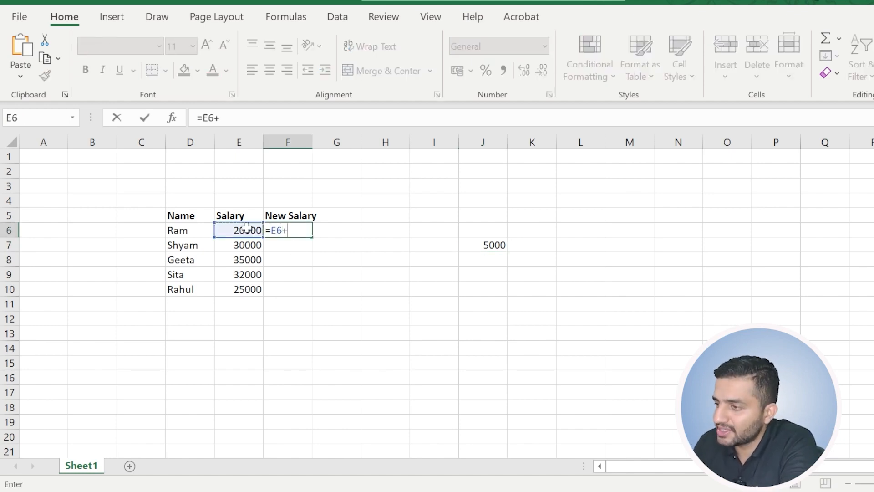
click(486, 242)
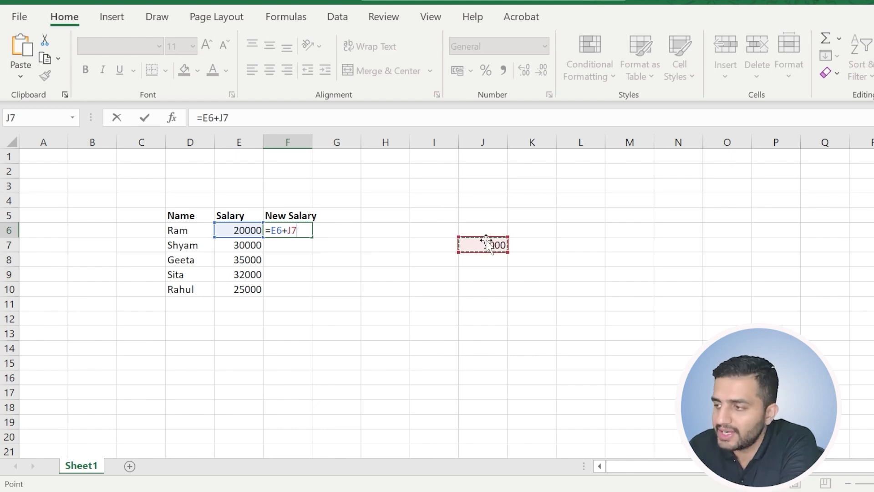
key(Return)
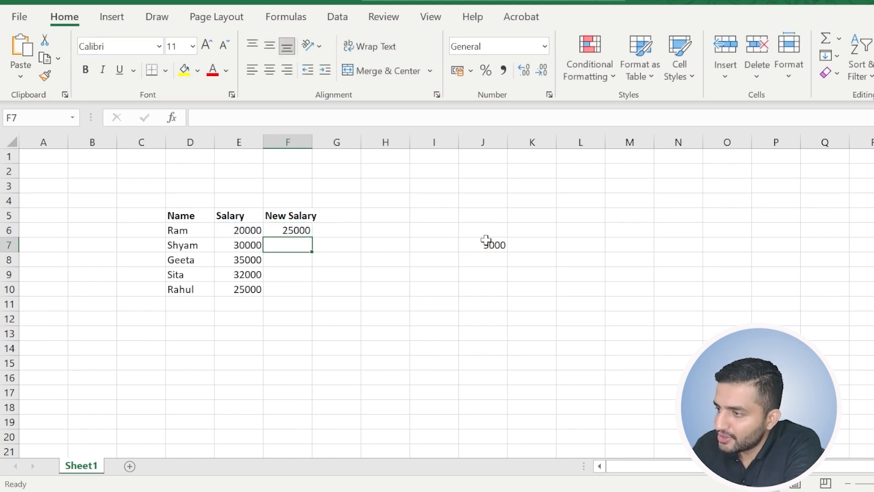
click(276, 230)
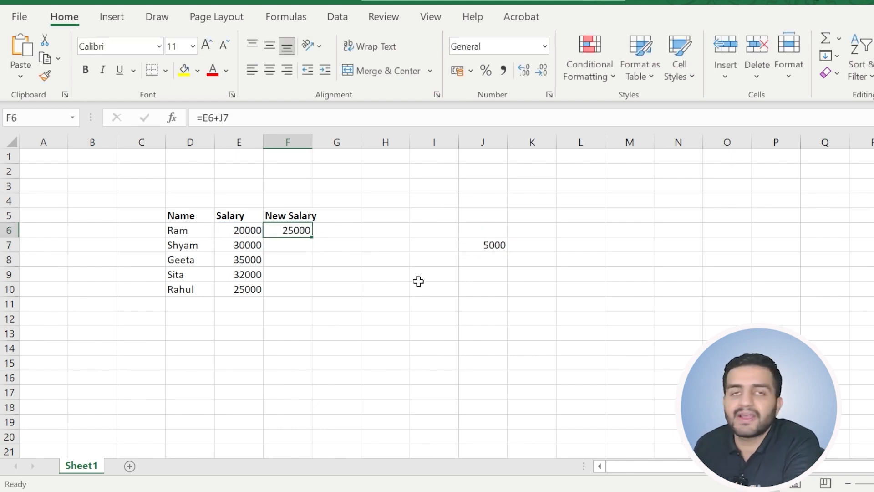
click(232, 228)
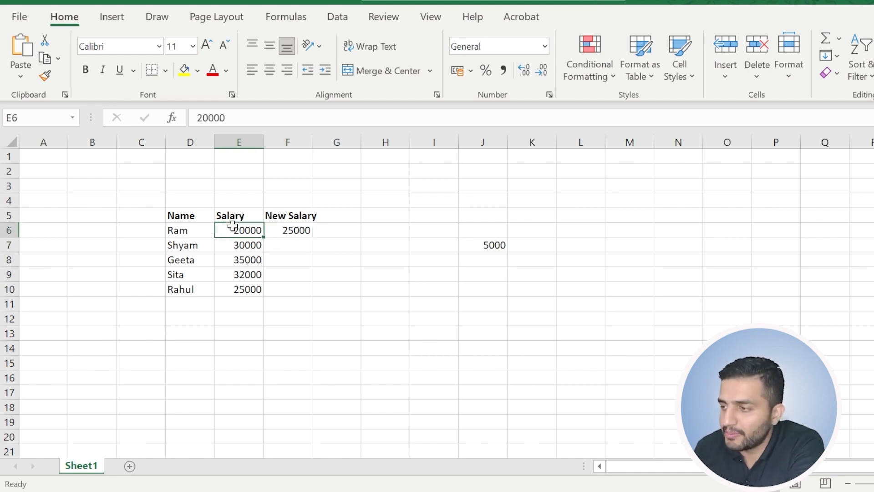
Copy the new salary formula from F6 down to F10 and compare the results with the original salaries in column E.
click(296, 231)
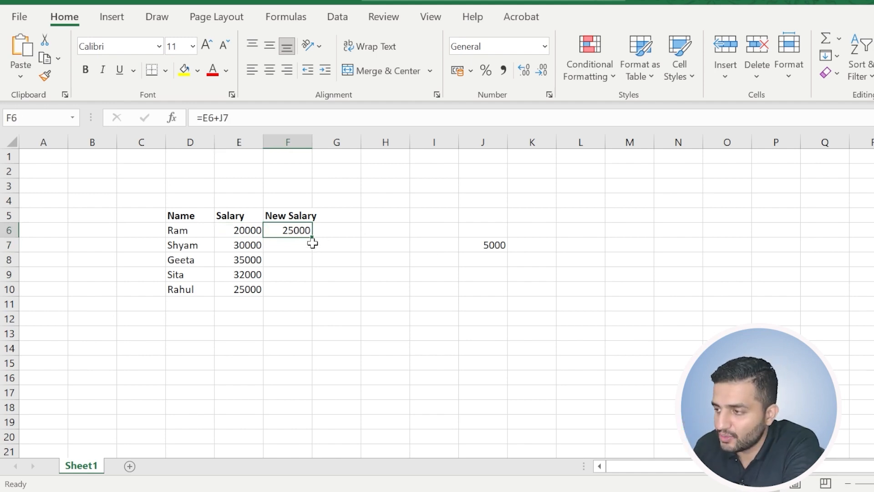
drag(311, 237, 307, 294)
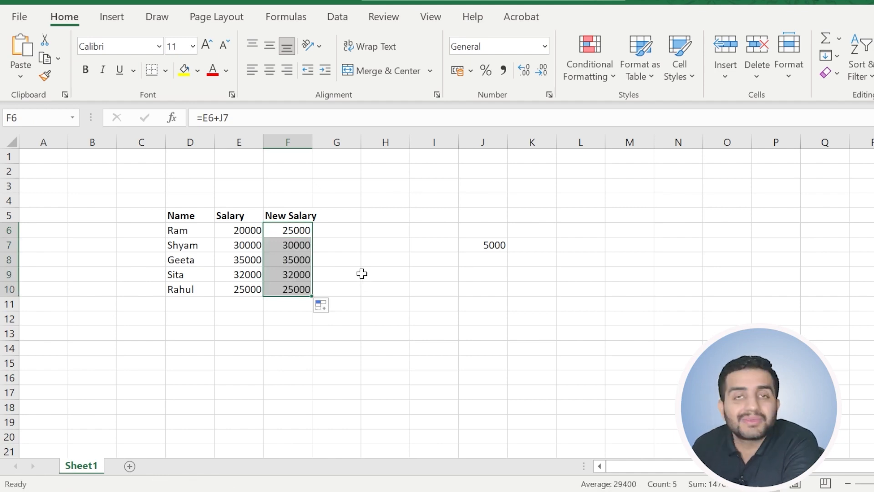
drag(248, 246, 237, 289)
drag(297, 238, 287, 286)
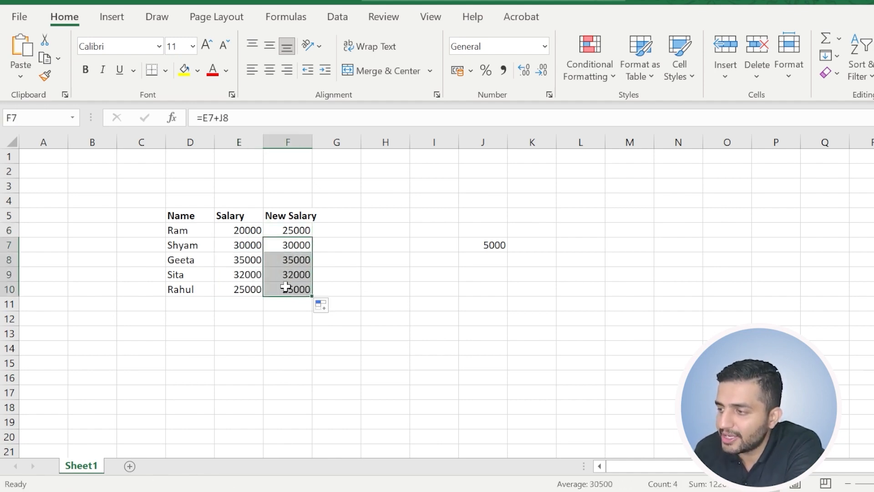
click(246, 230)
click(301, 231)
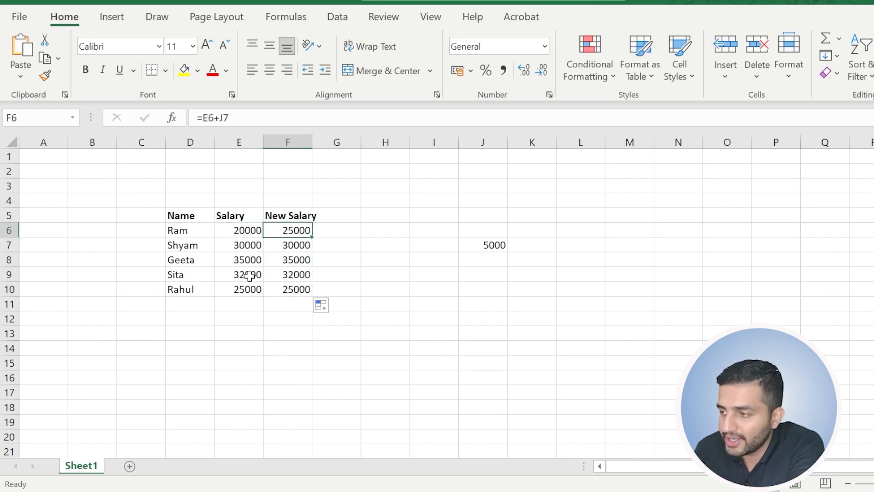
click(253, 235)
drag(253, 236, 275, 272)
drag(296, 245, 293, 287)
click(359, 218)
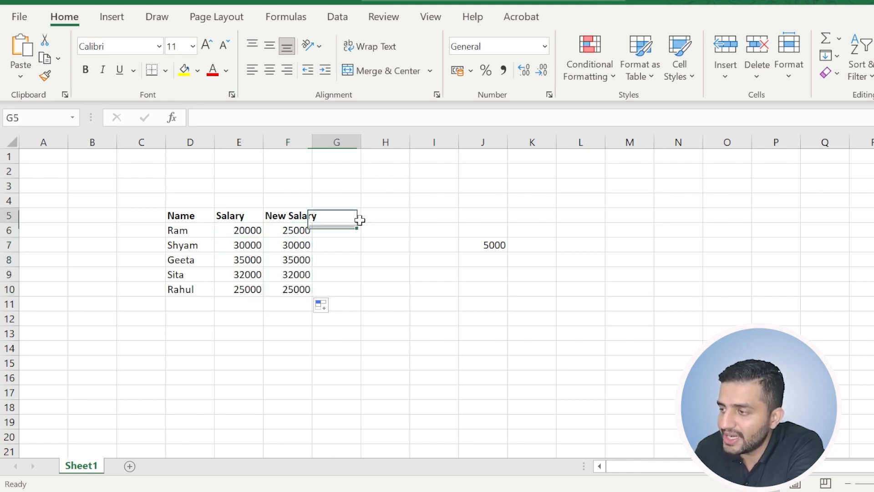
Examine which column J cell each formula in F6, F7 and F8 adds to the salary.
click(279, 231)
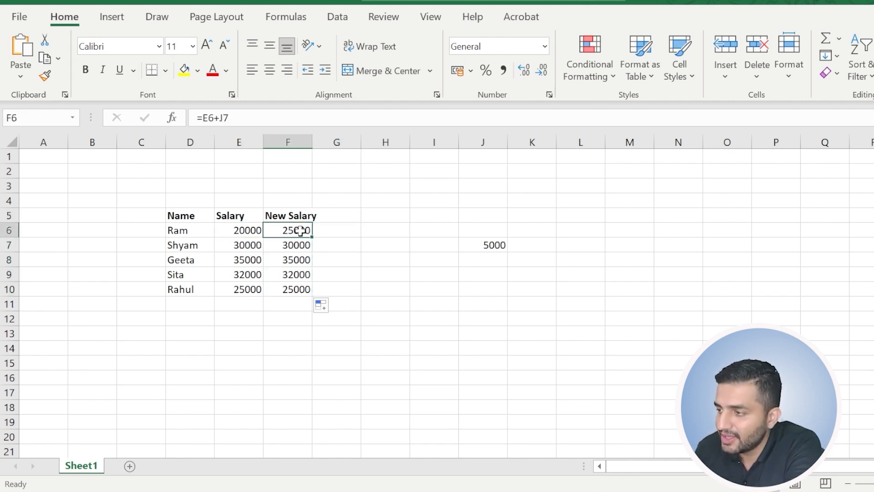
click(238, 118)
drag(237, 115, 221, 117)
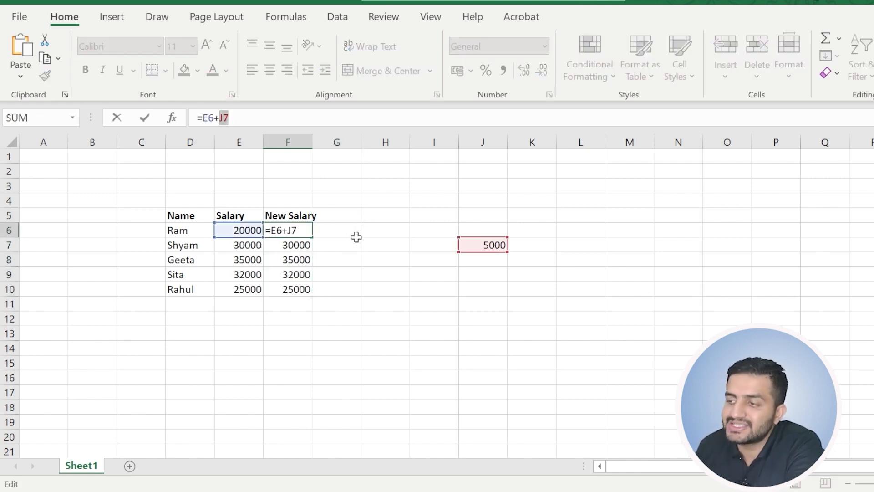
key(Escape)
click(297, 245)
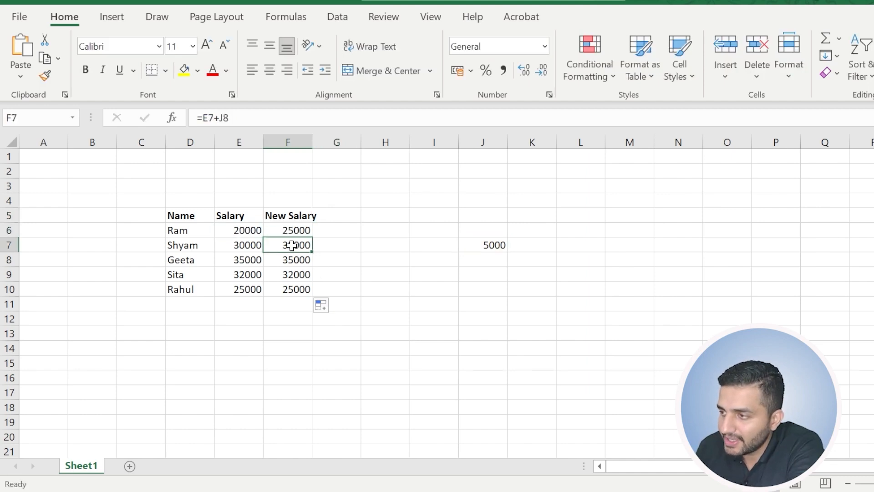
click(237, 118)
drag(237, 118, 221, 117)
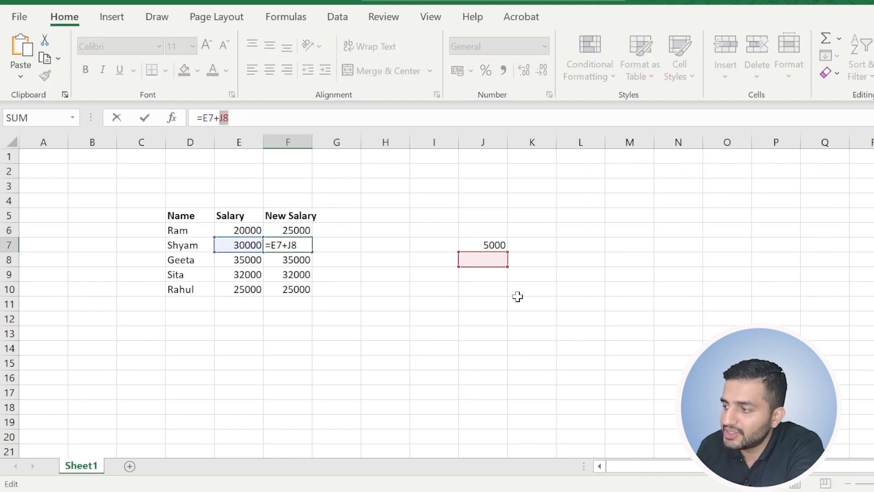
key(Escape)
click(293, 258)
click(227, 118)
drag(228, 118, 220, 118)
key(Escape)
drag(296, 229, 287, 283)
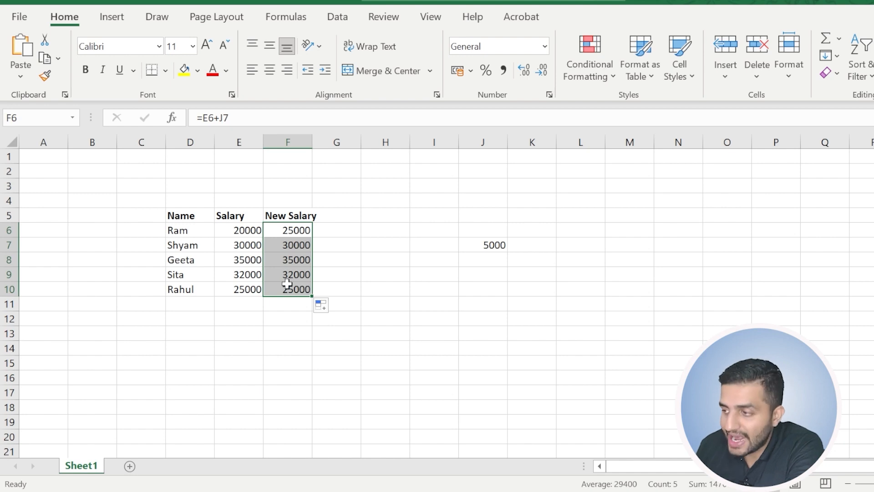
Try repeating the fixed amount from J7 down to J11, and undo the copies.
click(492, 246)
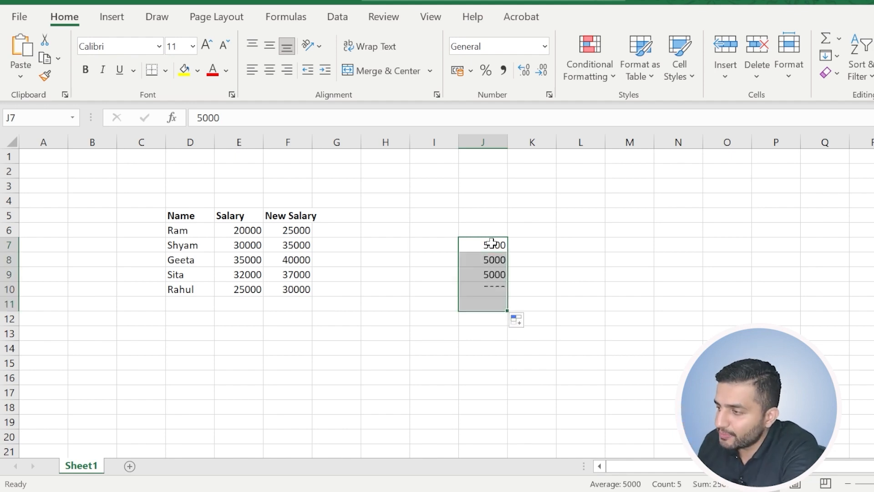
key(ctrl+z)
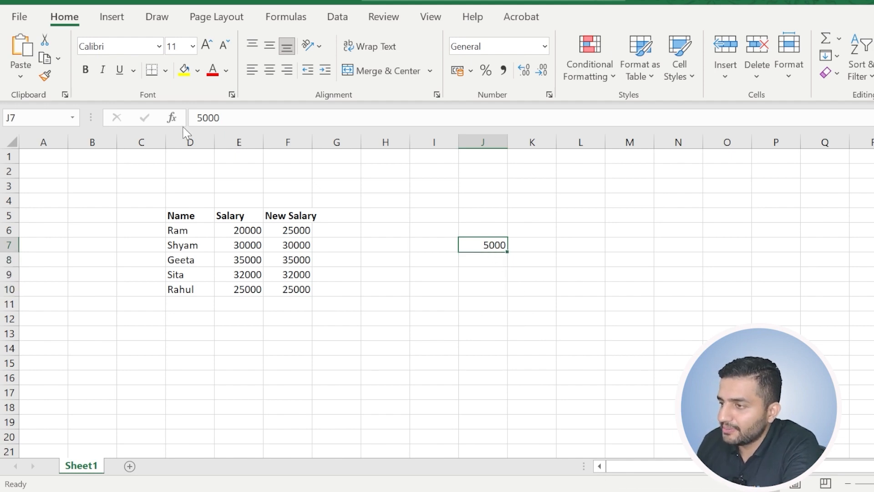
click(207, 123)
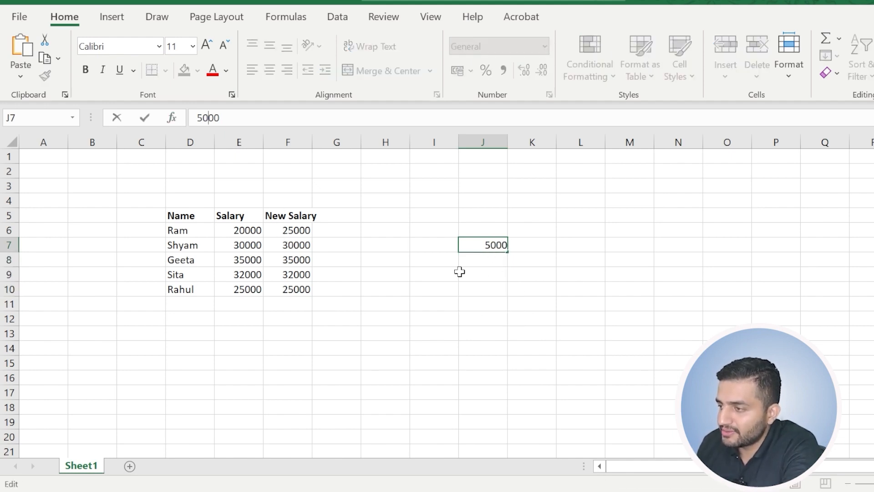
key(Return)
key(Return)
key(Return)
click(500, 250)
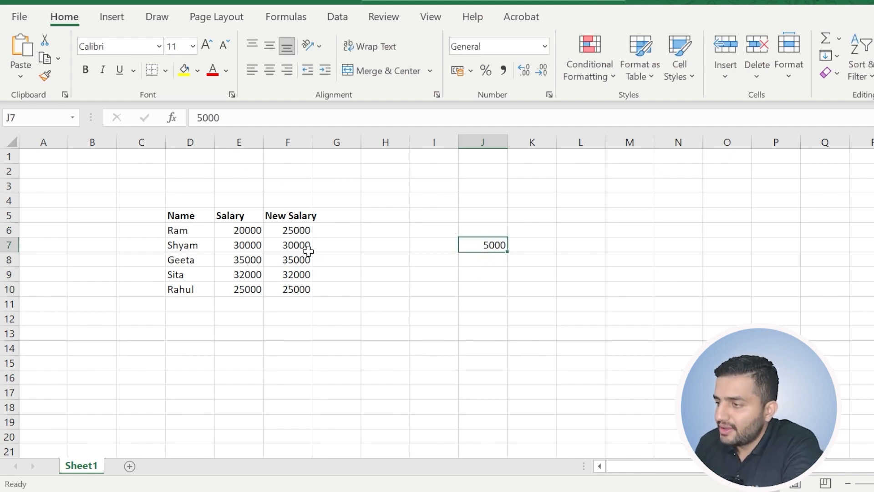
Make the reference to the fixed amount absolute in F6, so that the formula is =E6+$J$7.
click(299, 229)
click(501, 242)
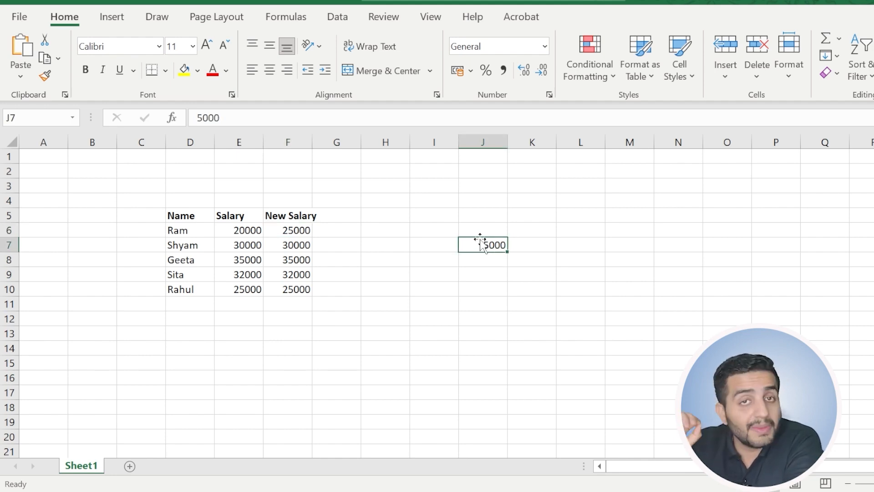
click(285, 229)
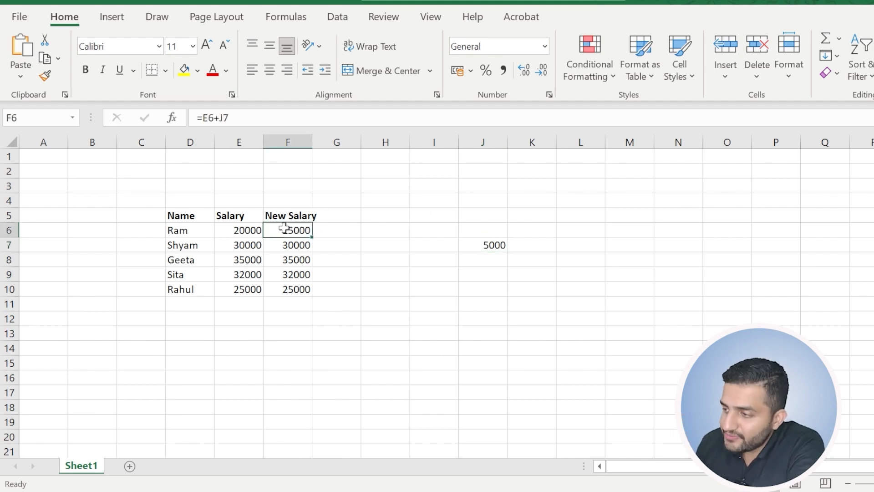
click(223, 118)
double_click(226, 118)
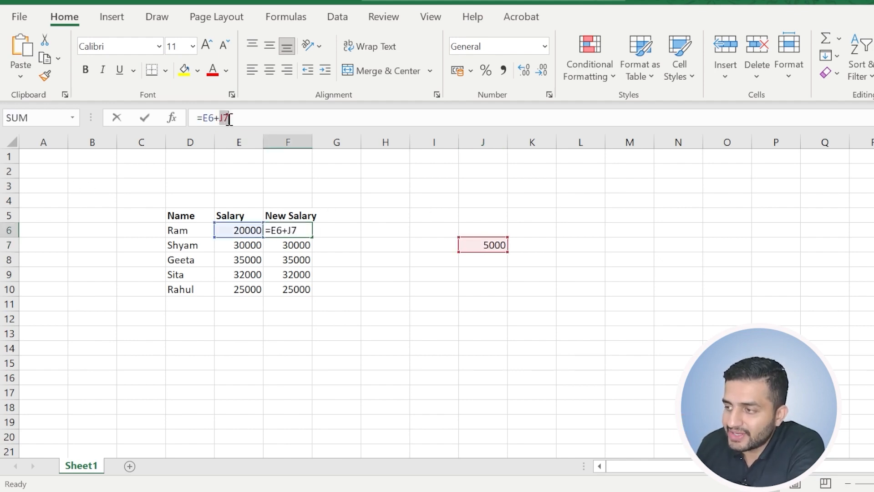
click(239, 121)
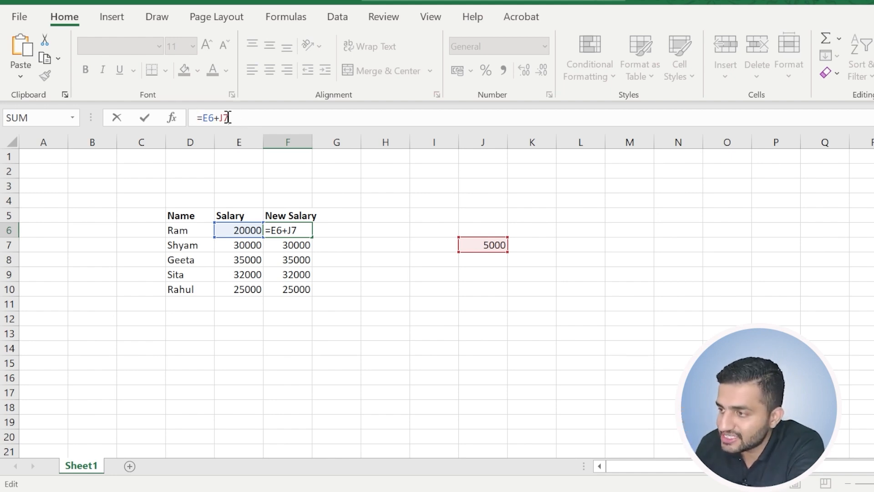
key(F4)
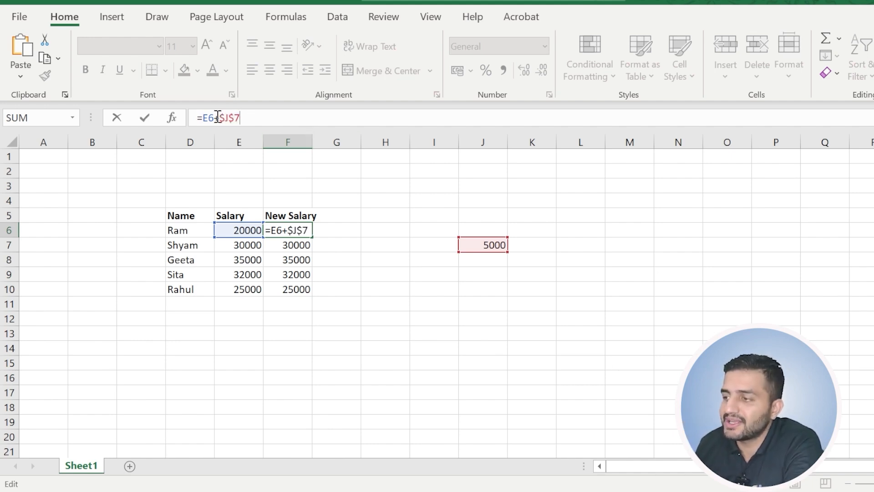
mouse_move(221, 119)
mouse_down()
mouse_move(241, 122)
mouse_move(221, 117)
mouse_up()
key(Return)
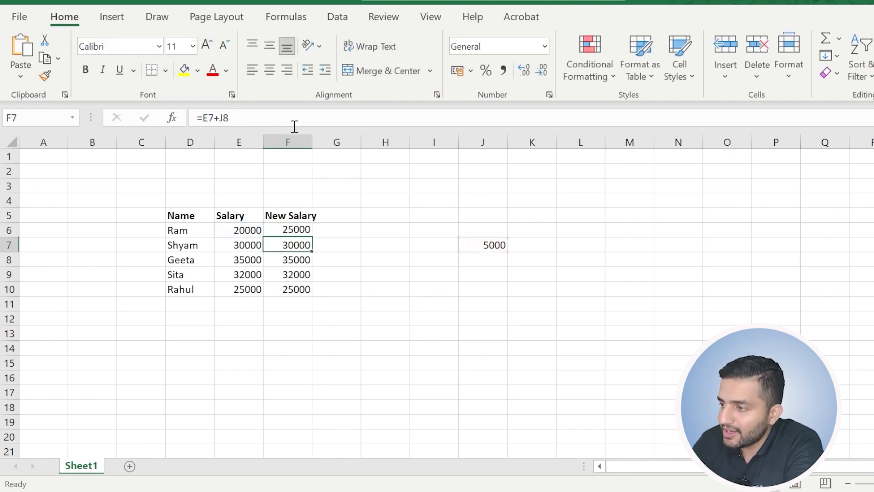
Copy the formula with the absolute reference from F6 down to F10 to recalculate all the new salaries.
click(301, 230)
drag(312, 237, 300, 291)
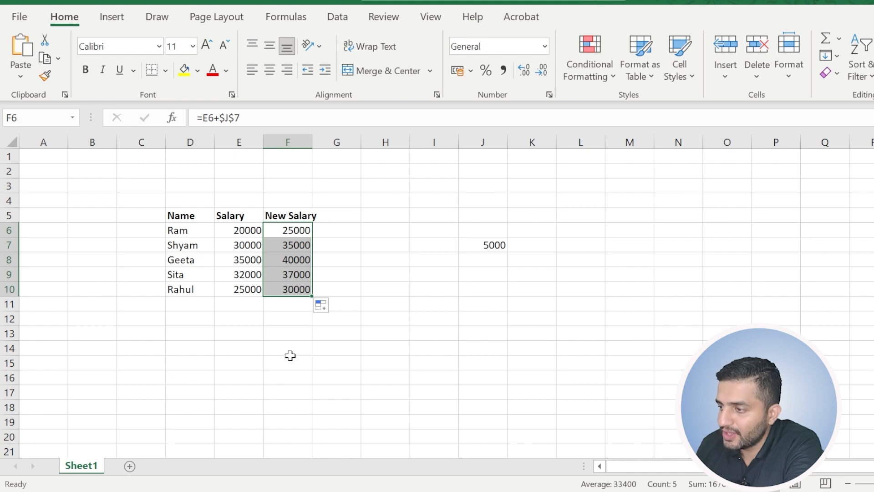
click(292, 360)
drag(297, 245, 289, 287)
click(274, 373)
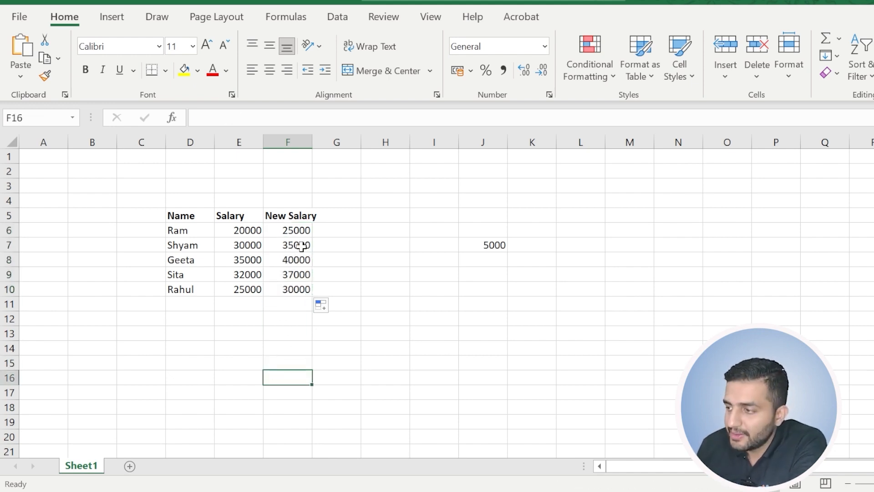
Check the relative salary references and the absolute $J$7 reference in the copied New Salary formulas against column E and J7.
click(297, 230)
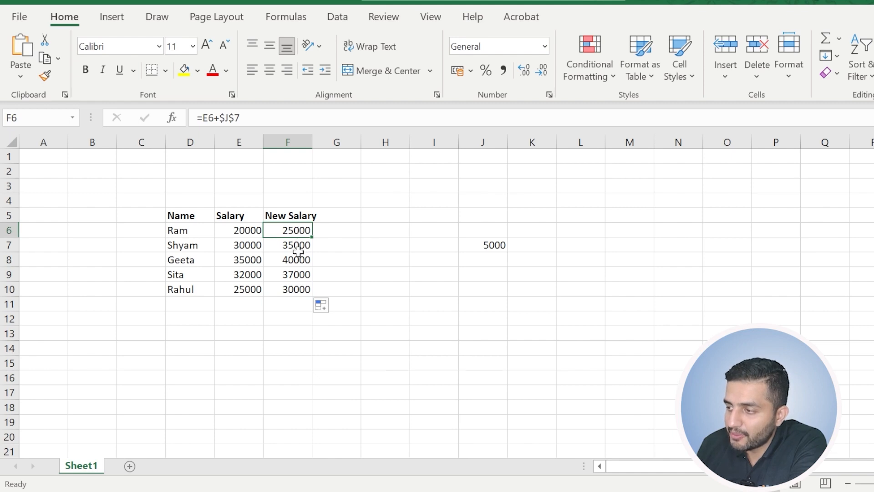
click(297, 247)
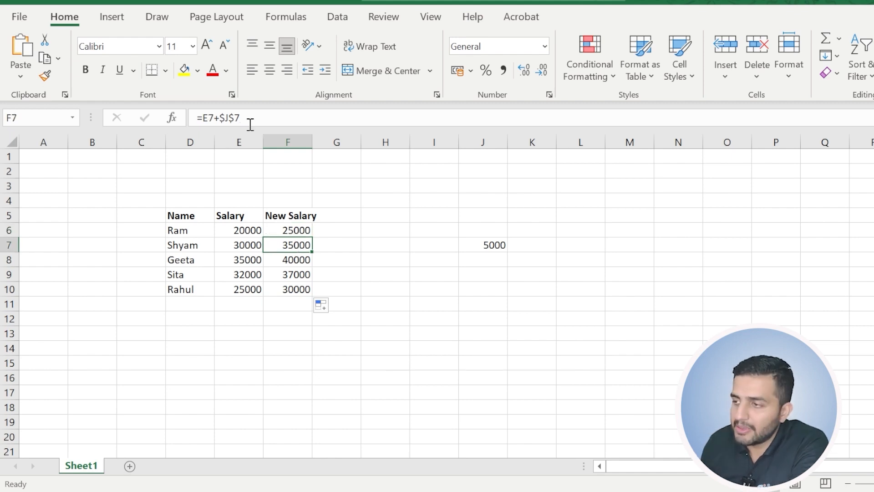
drag(240, 120, 219, 118)
key(Escape)
click(295, 260)
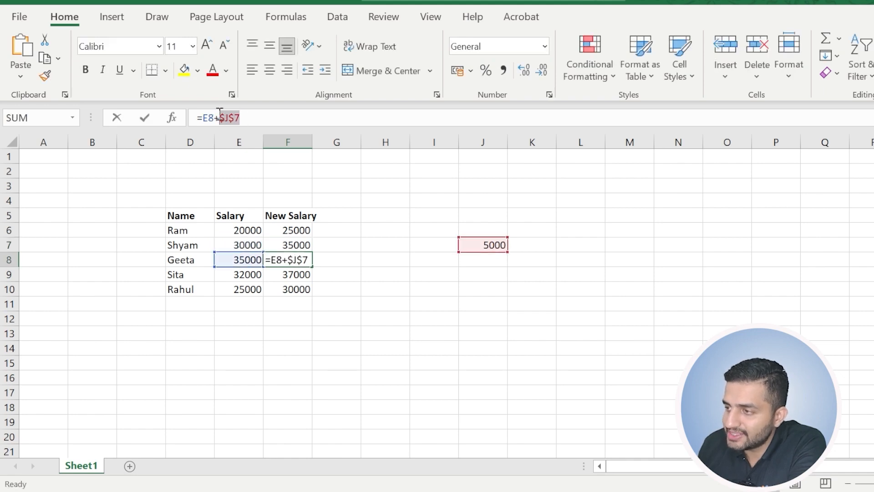
key(Escape)
click(293, 275)
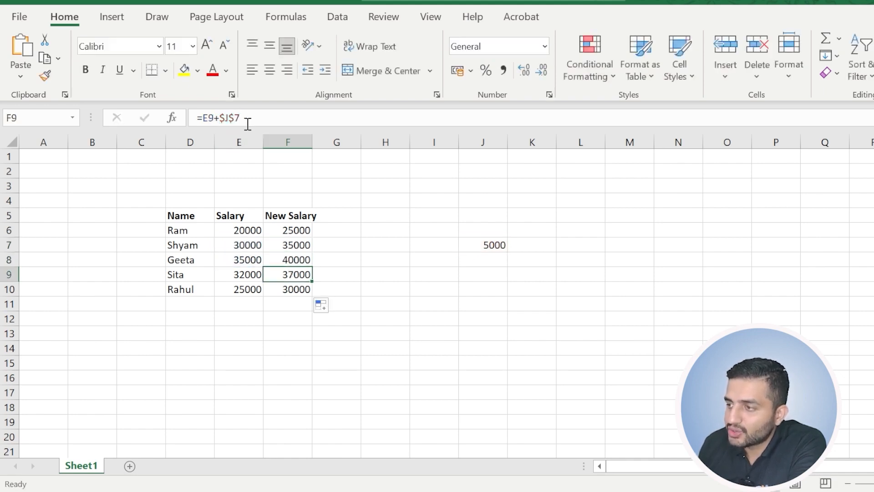
drag(248, 123, 218, 119)
key(Escape)
drag(232, 229, 229, 288)
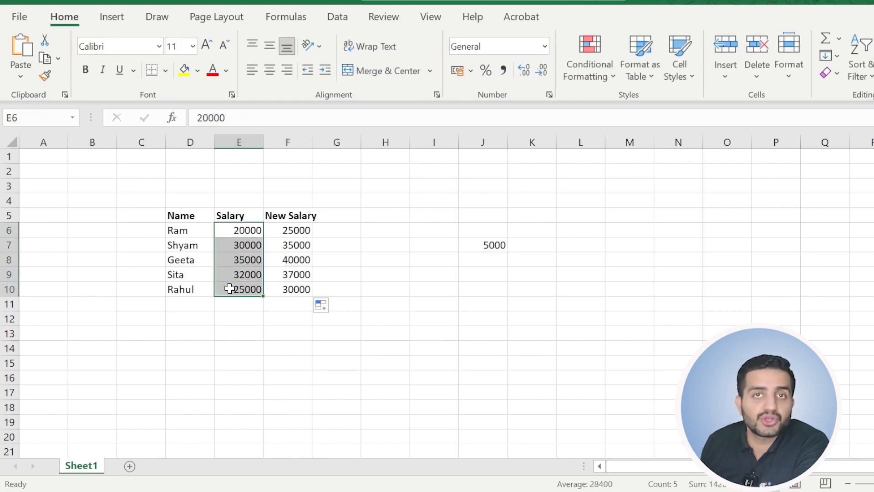
click(292, 266)
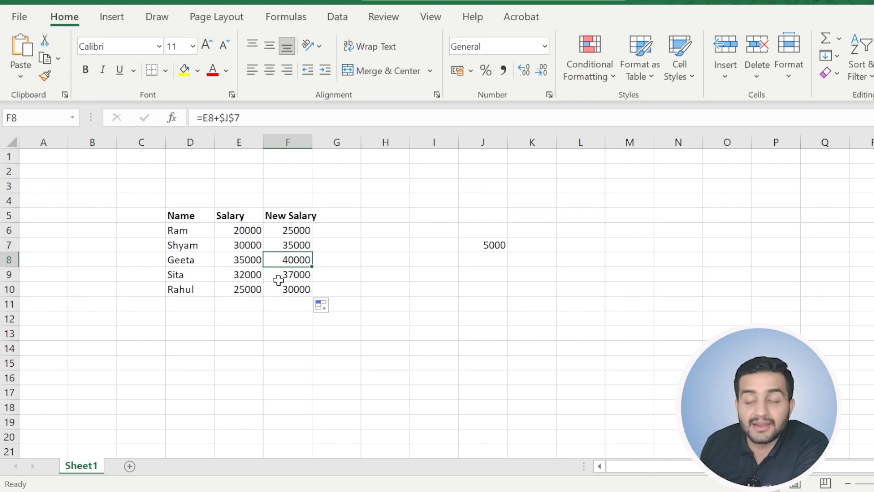
click(502, 248)
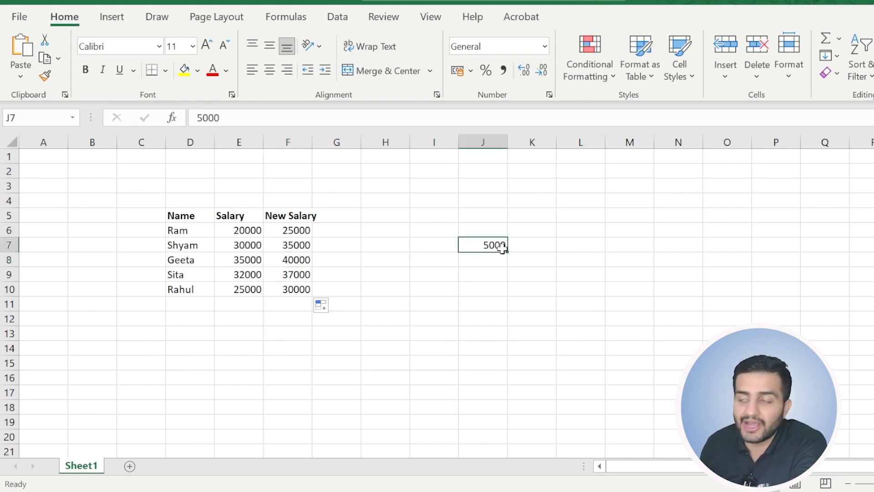
click(303, 245)
drag(250, 117, 214, 109)
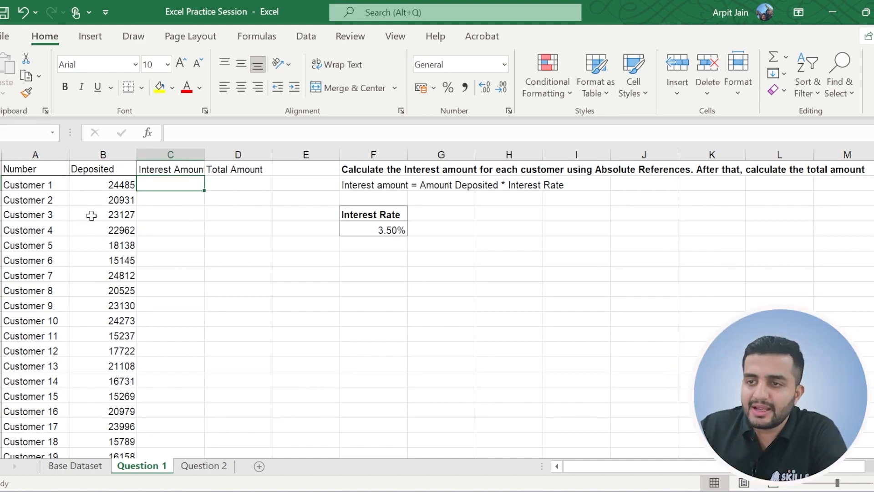
Review the Customer Number and Amount Deposited columns on the Question 1 sheet of the Excel Practice Session workbook.
click(102, 191)
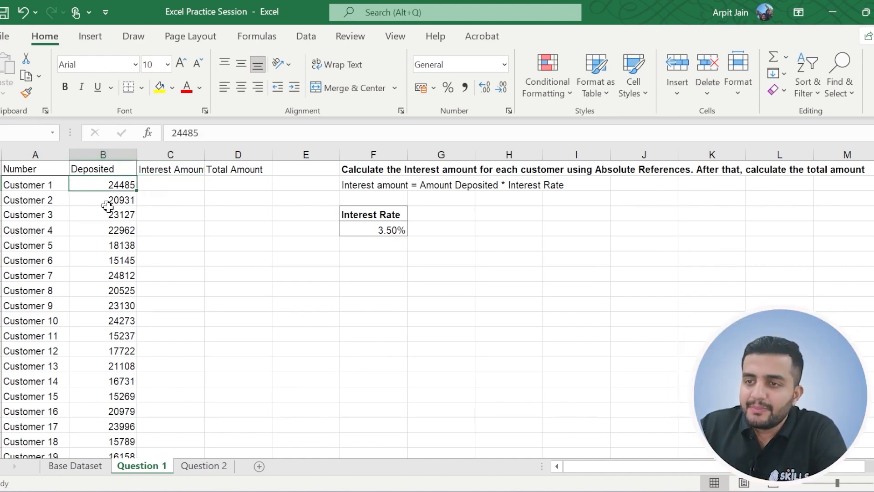
click(103, 155)
click(41, 185)
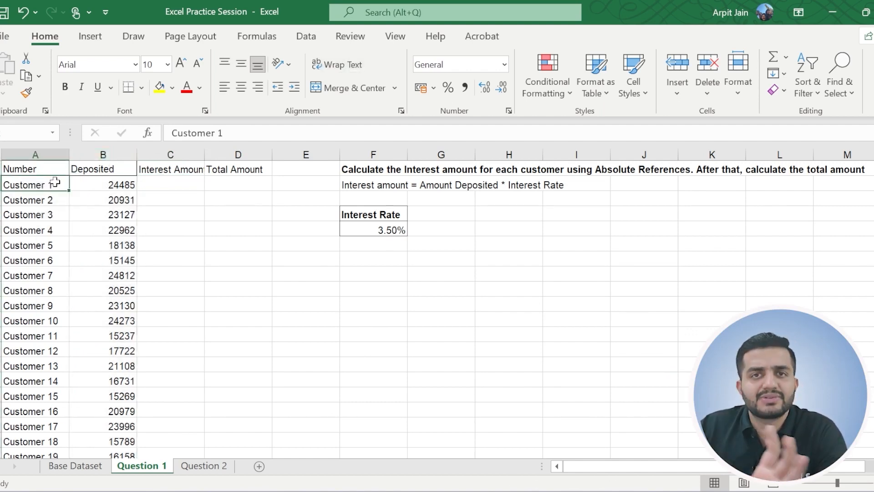
click(42, 156)
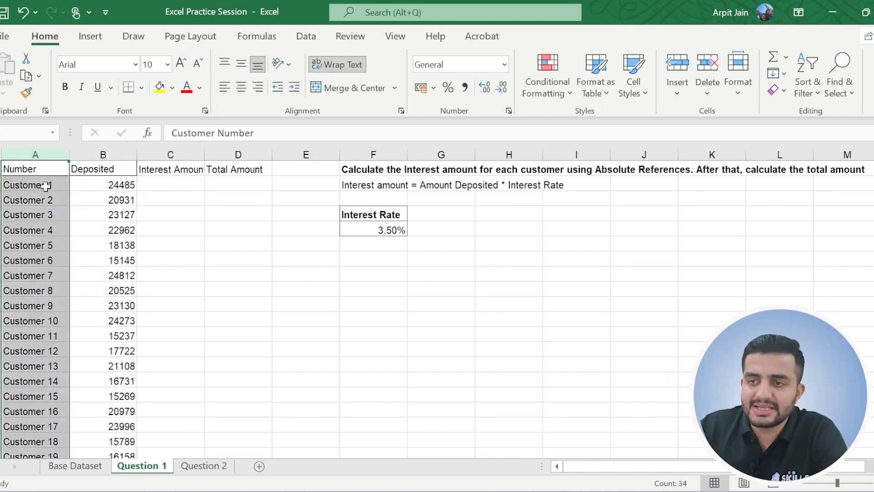
click(46, 200)
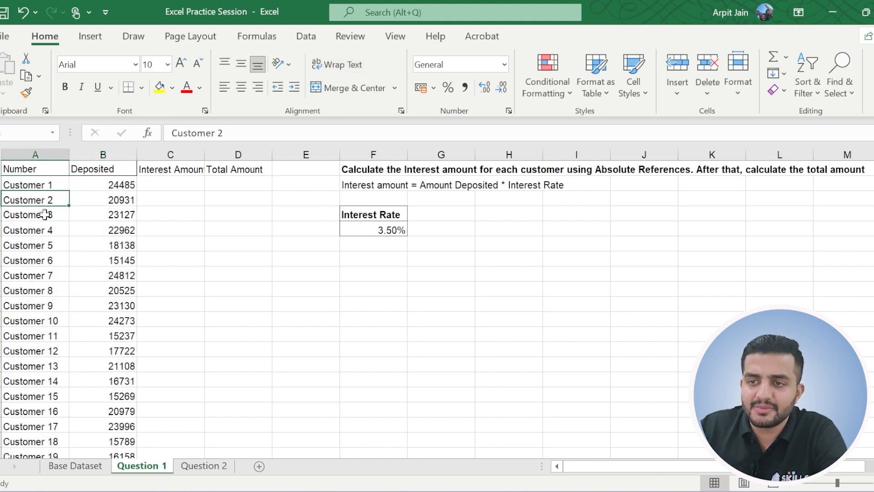
click(109, 155)
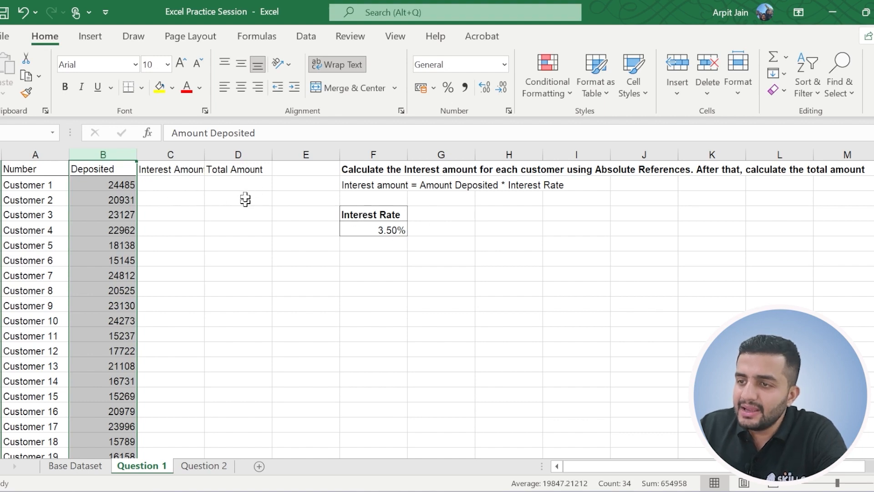
Calculate the first customer's interest in C2 by multiplying the deposit by the interest rate with =B2*F5.
click(166, 184)
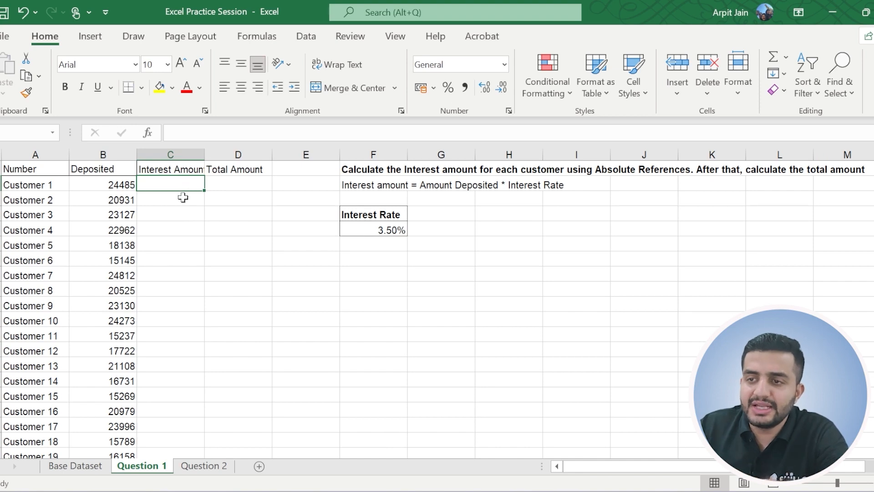
click(378, 231)
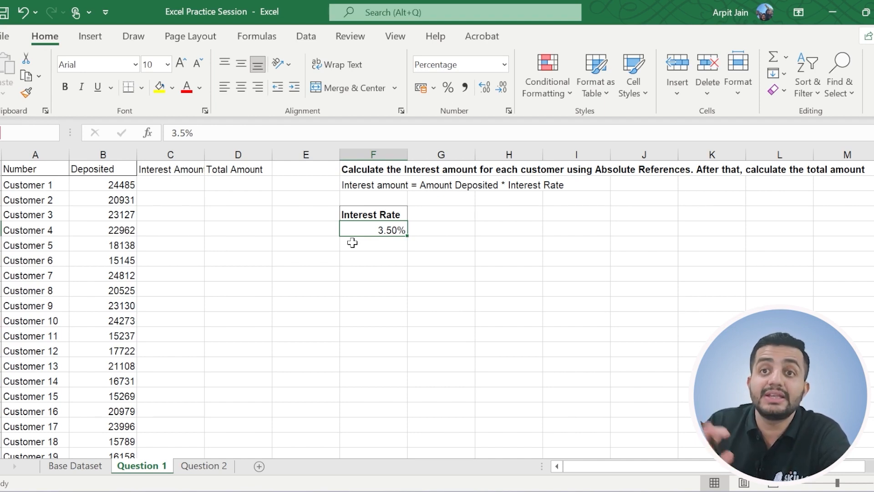
click(163, 186)
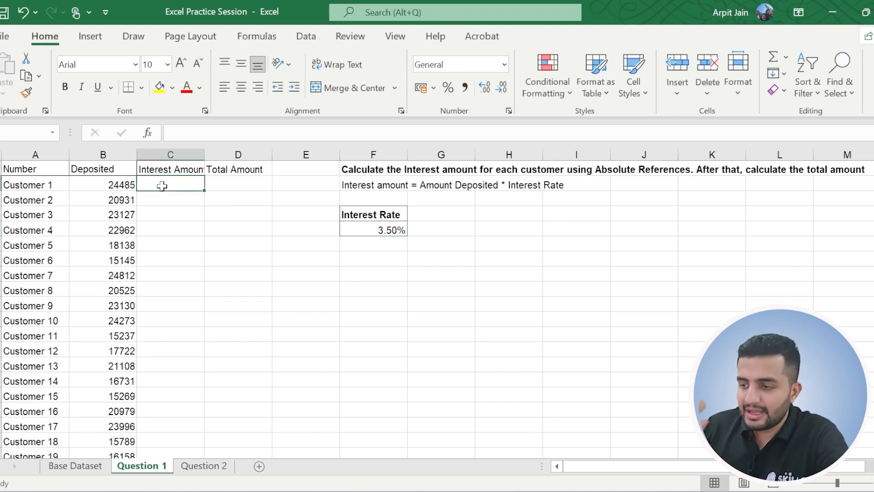
text(=)
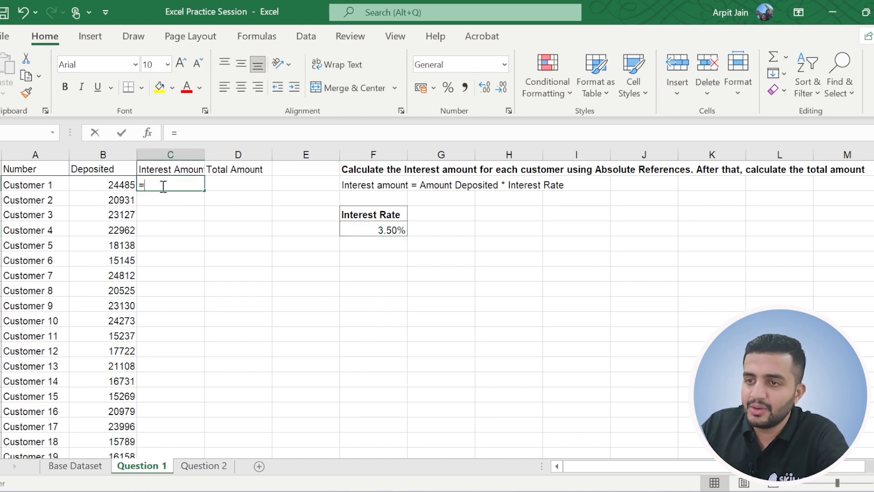
click(111, 185)
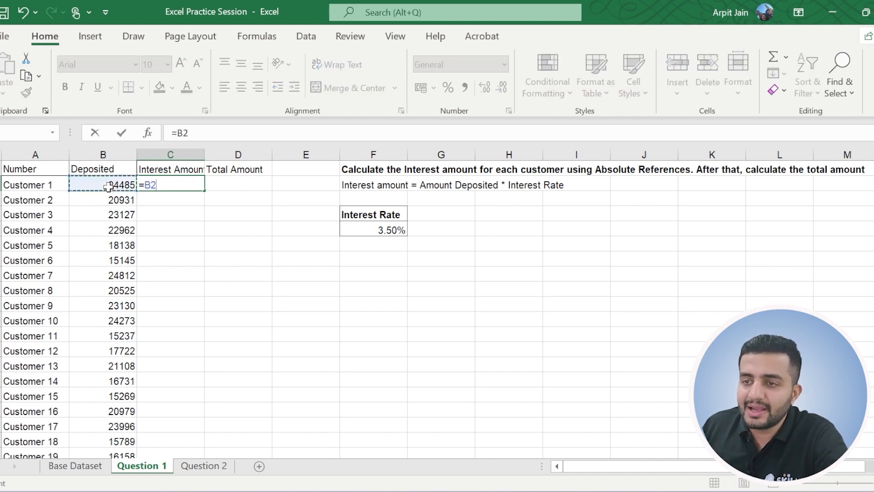
click(392, 230)
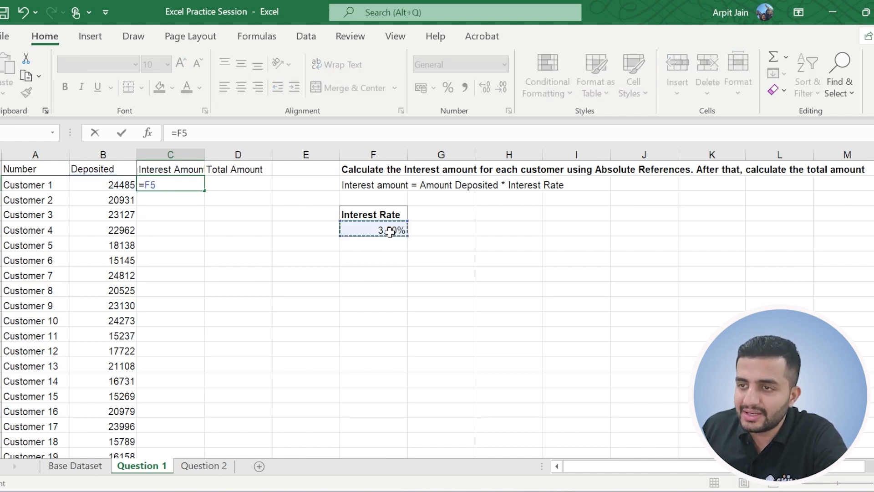
click(118, 187)
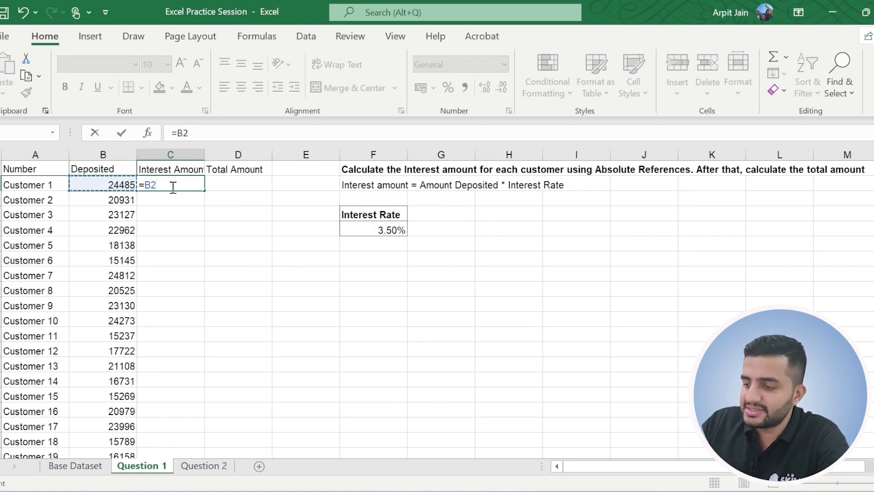
click(362, 229)
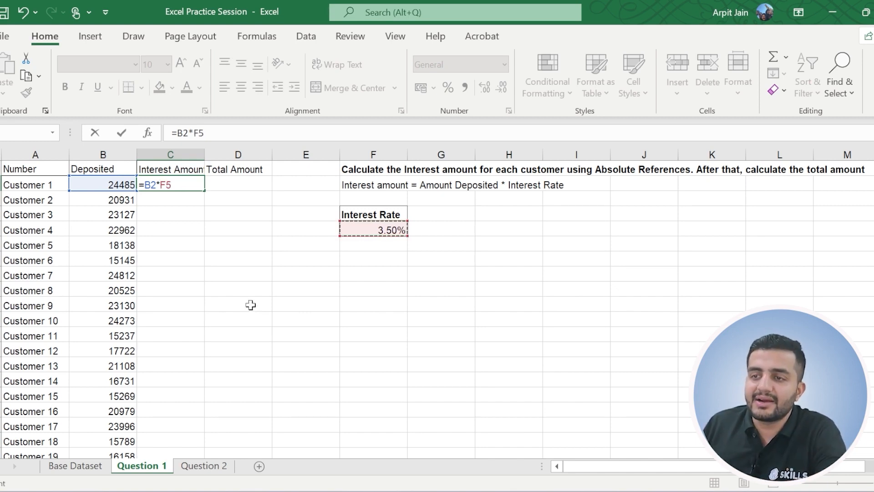
key(ctrl+Return)
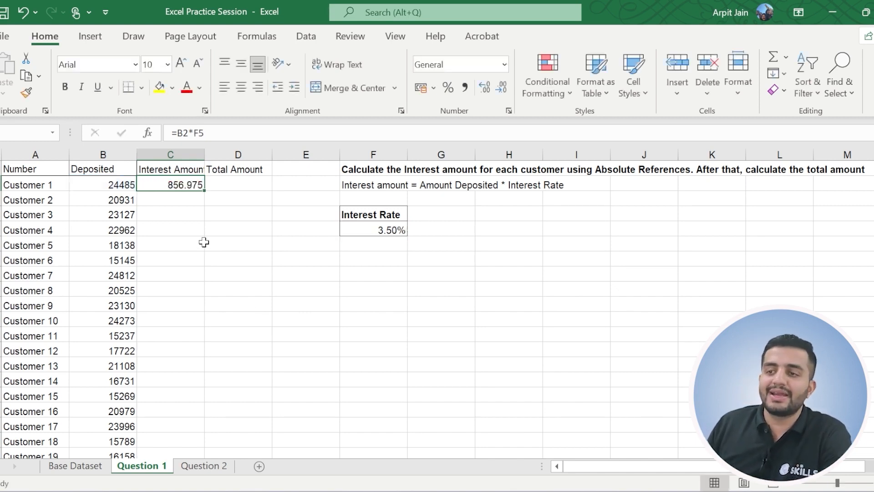
key(ctrl+Left)
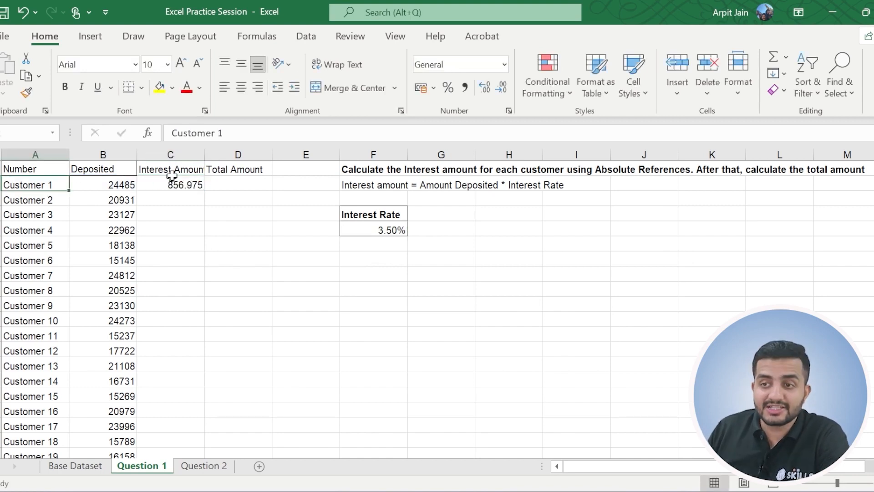
Calculate the second customer's interest in C3 with the formula =B3*F5.
click(182, 188)
click(180, 198)
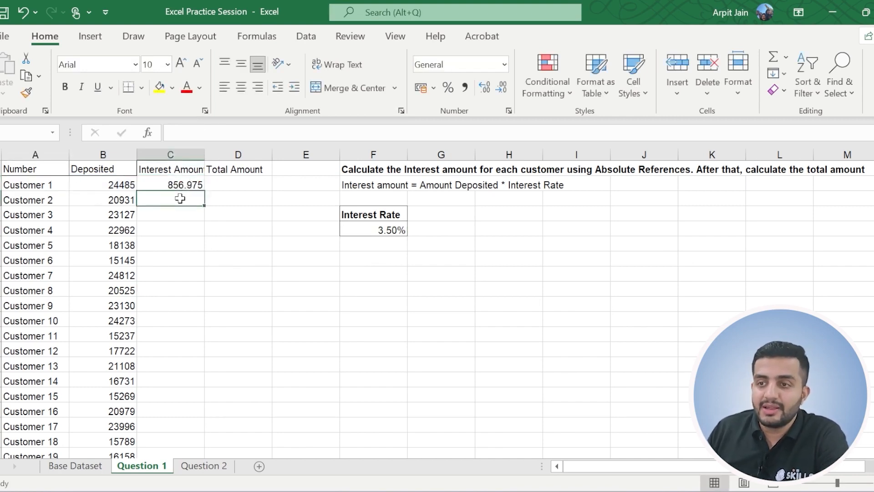
text(=)
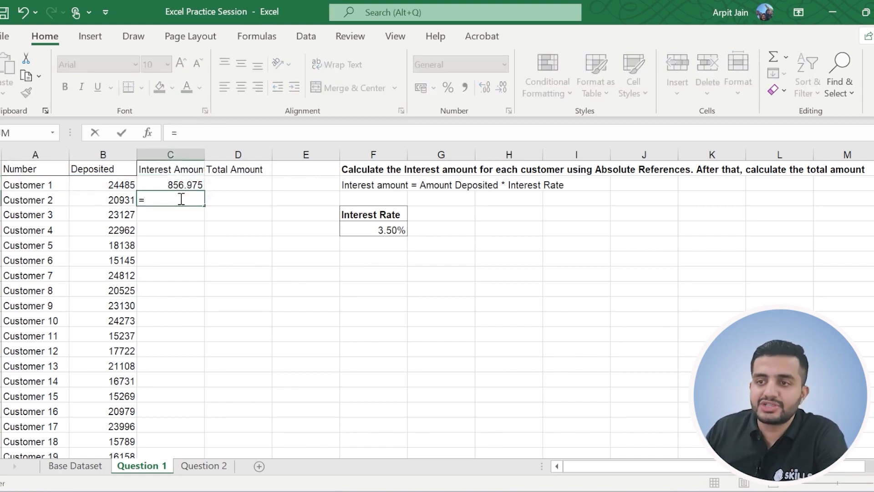
click(106, 200)
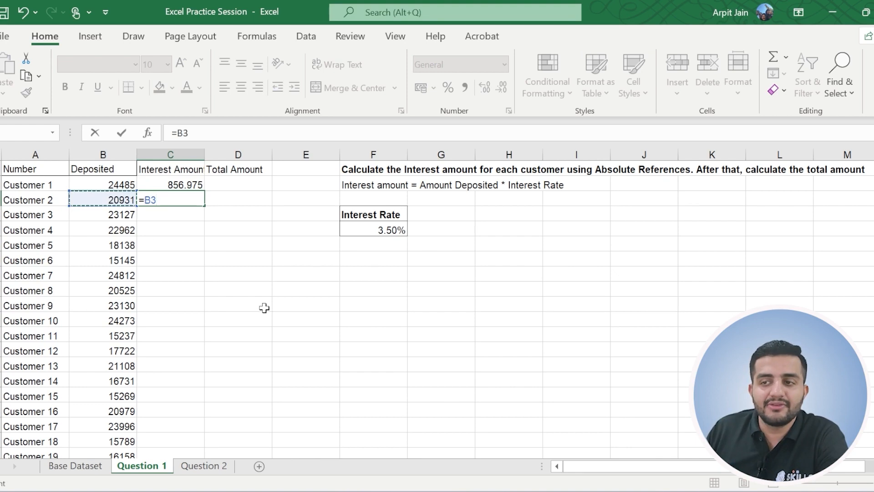
text(*)
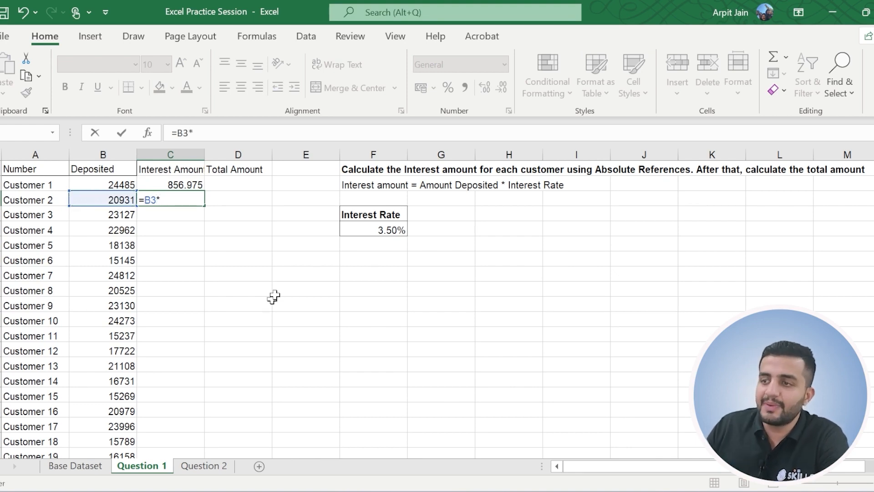
click(362, 229)
key(Return)
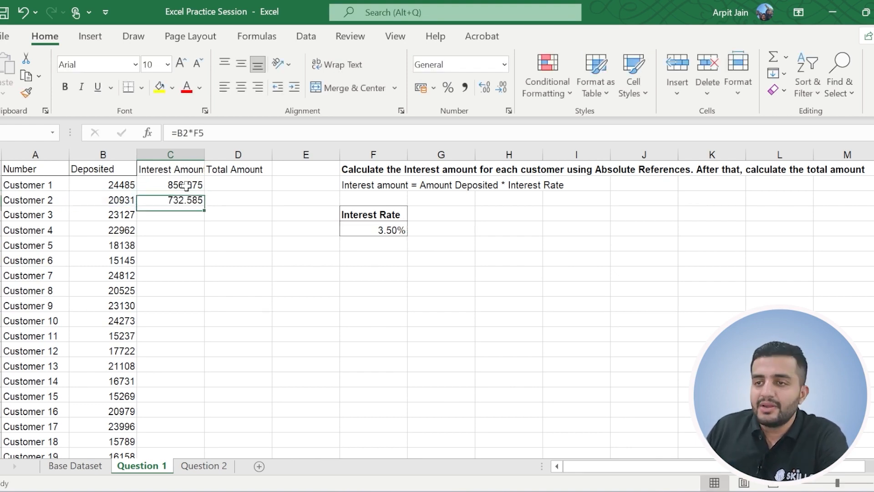
Compare the deposit and interest rate references in the formulas of C2 and C3.
click(184, 199)
click(188, 183)
click(184, 202)
drag(177, 133, 208, 132)
key(Escape)
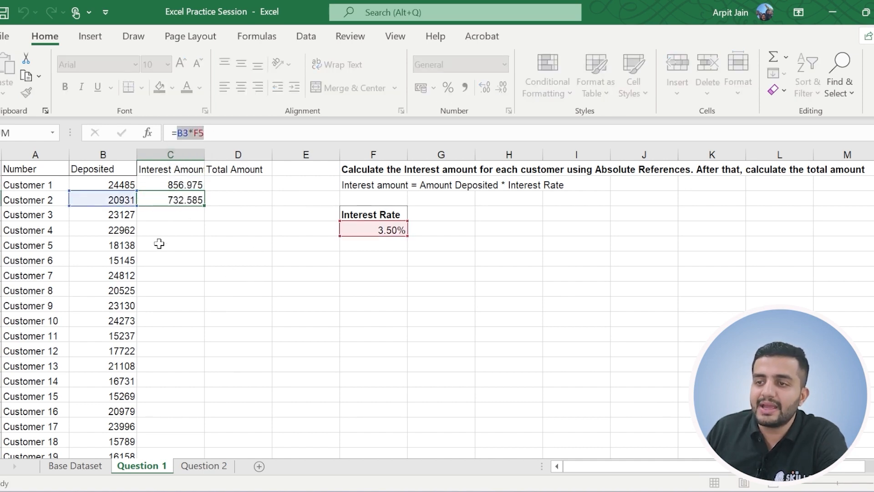
click(177, 185)
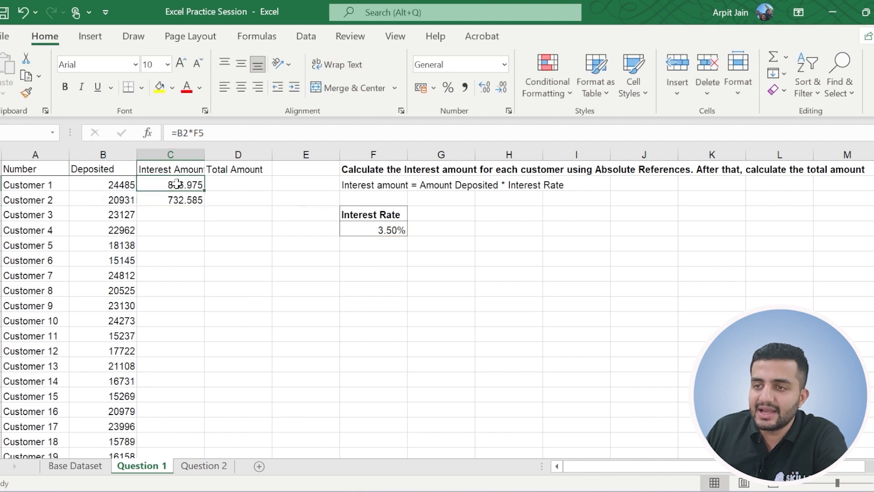
drag(173, 133, 199, 136)
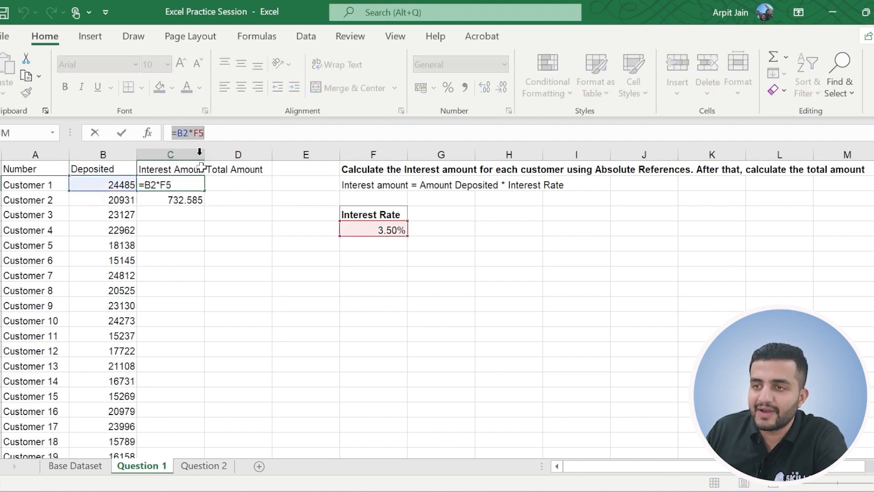
key(Escape)
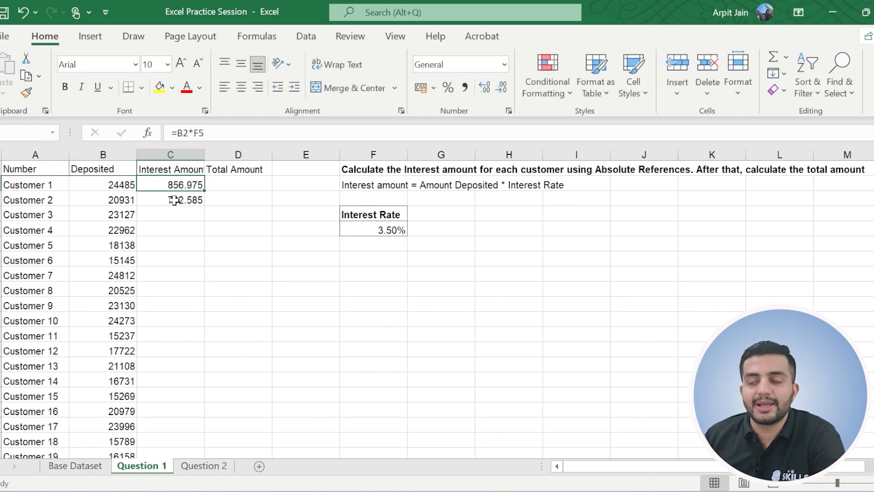
Copy the relative-reference interest formula from C3 down to C18.
drag(204, 191, 199, 211)
click(188, 195)
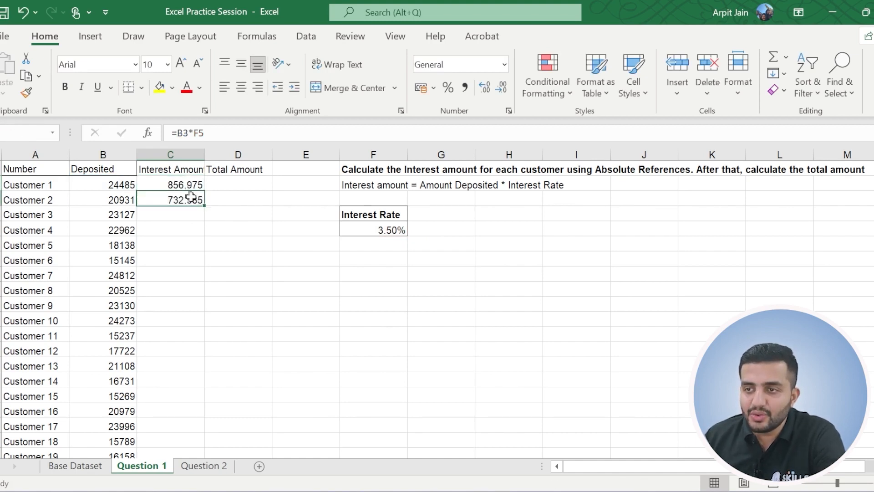
drag(204, 207, 193, 428)
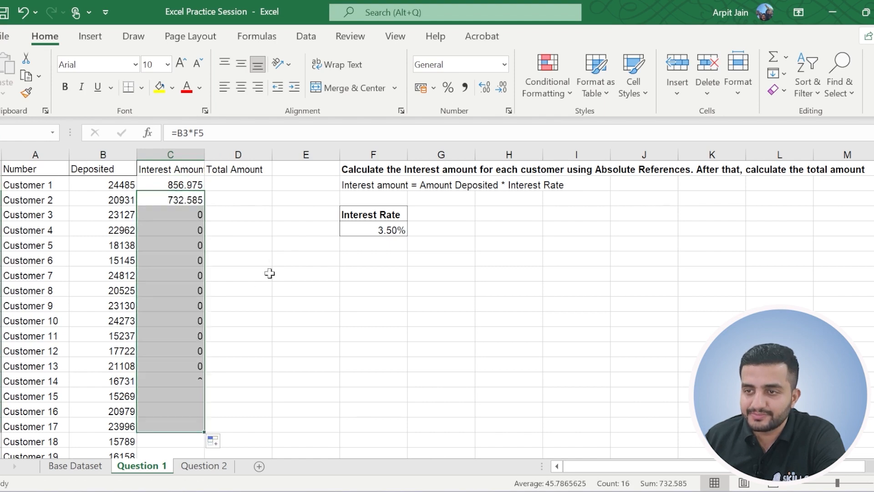
Compare the formula in C3 with the copied one in C4 to see how both references shift.
click(197, 219)
click(186, 199)
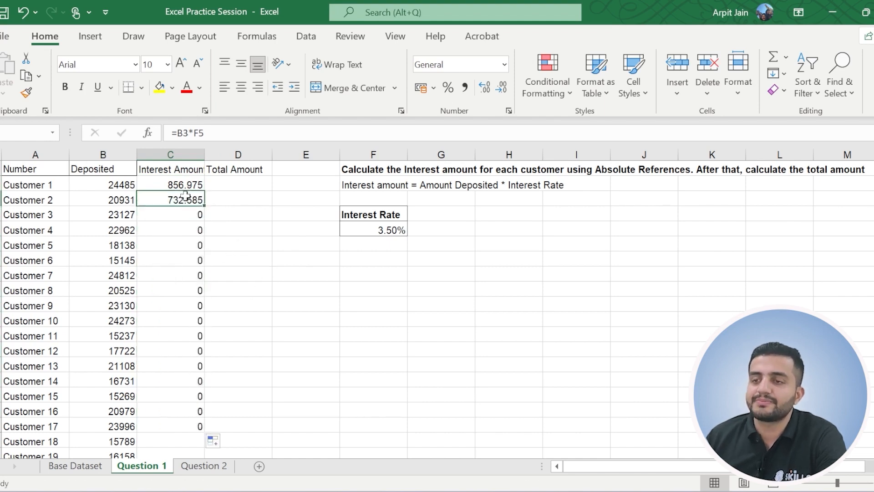
click(185, 220)
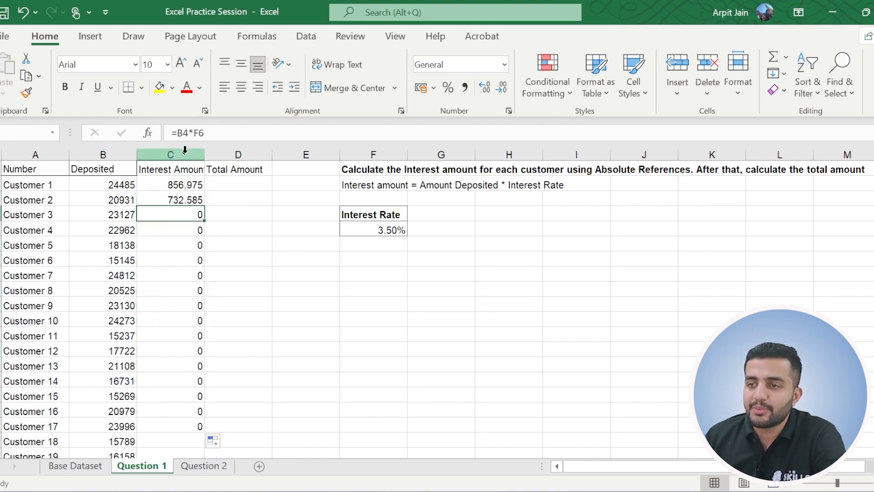
click(177, 132)
drag(178, 132, 206, 132)
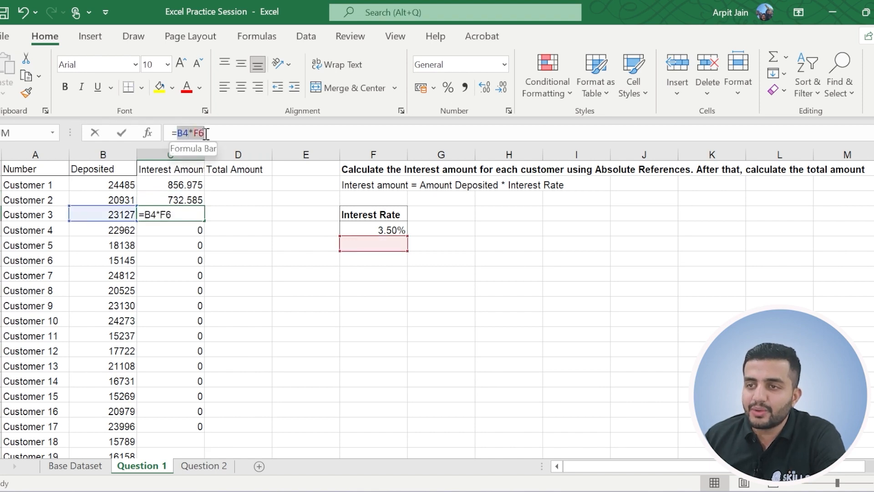
click(189, 233)
key(Escape)
Check the deposit and interest rate references of the copied formula in C5 against the rate cell F5 and cell F7.
click(190, 234)
drag(206, 133, 180, 134)
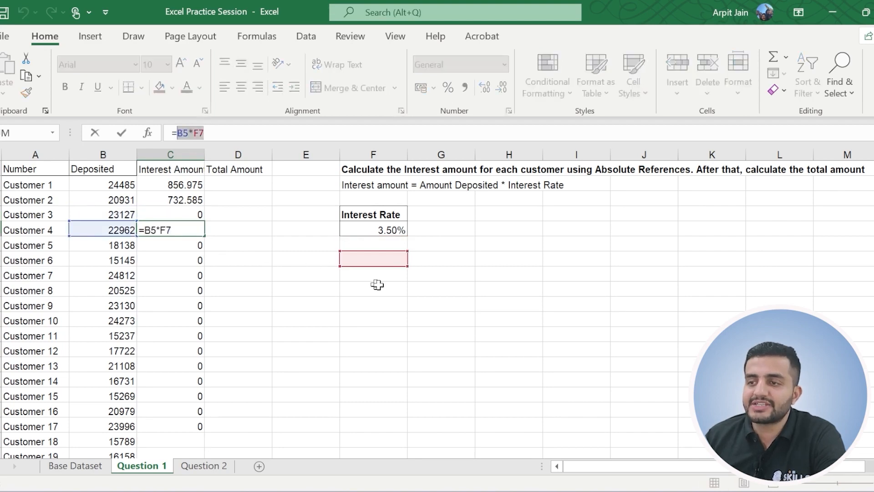
key(Escape)
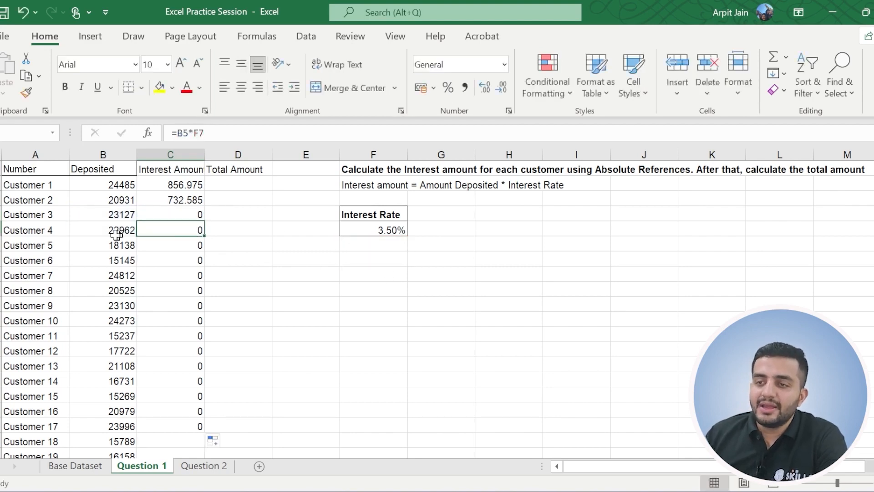
click(185, 132)
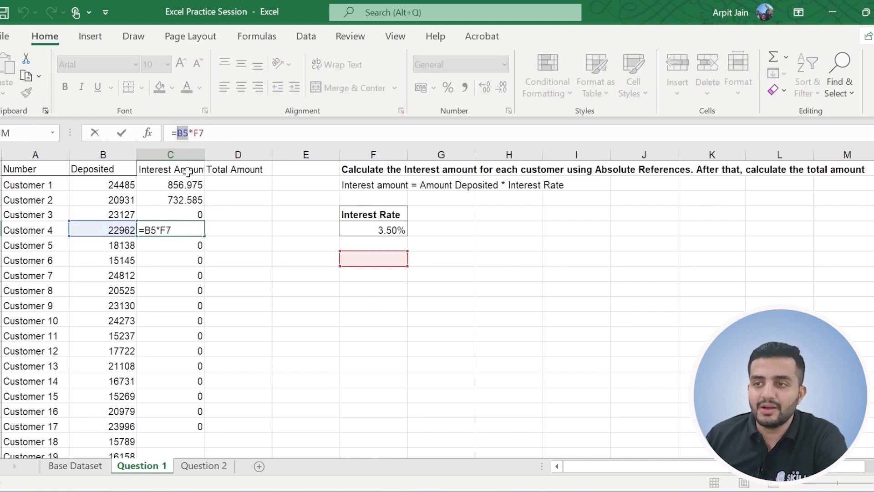
key(Escape)
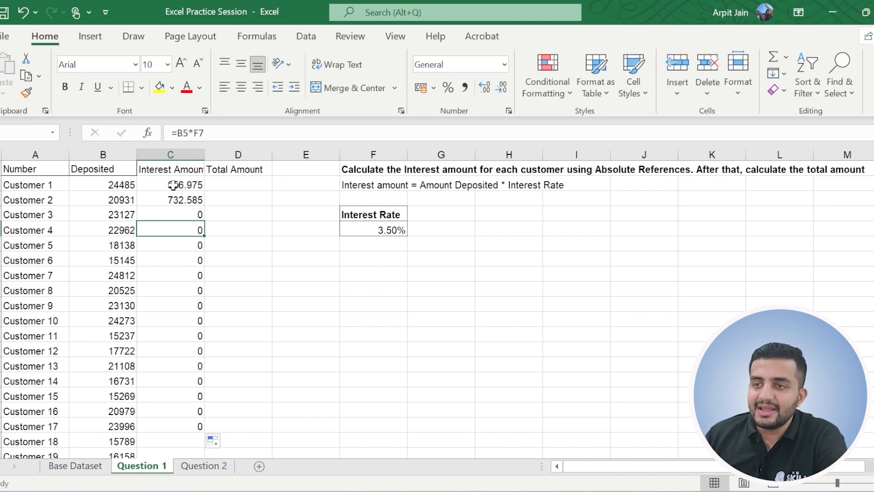
click(349, 229)
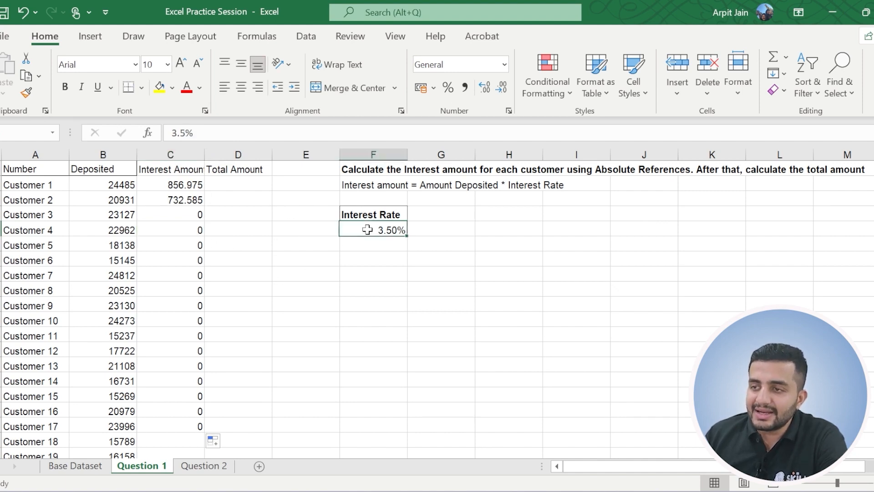
click(189, 228)
double_click(199, 133)
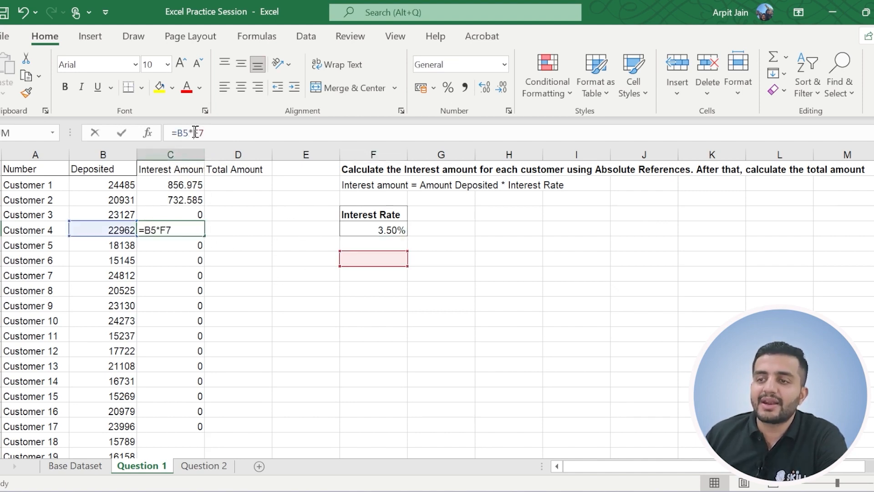
key(Escape)
click(377, 255)
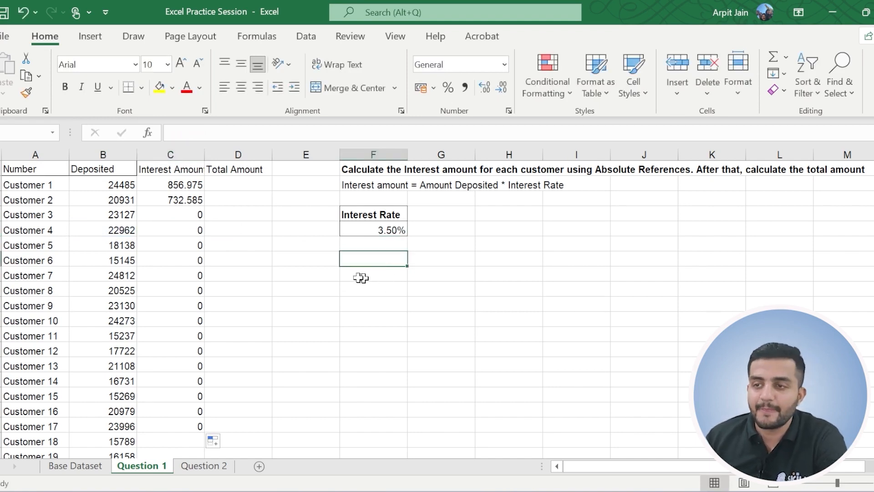
Examine the deposit reference and the interest rate reference separately in the copied formula of C4.
click(177, 216)
click(190, 133)
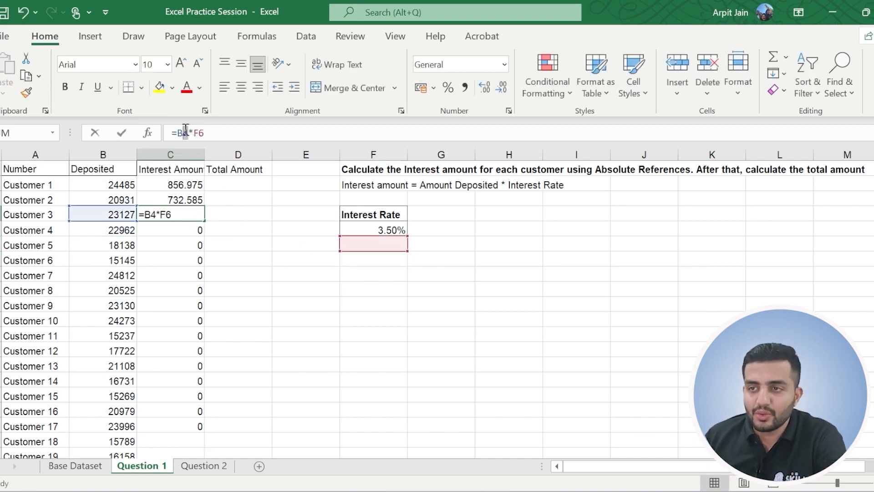
double_click(182, 132)
click(198, 136)
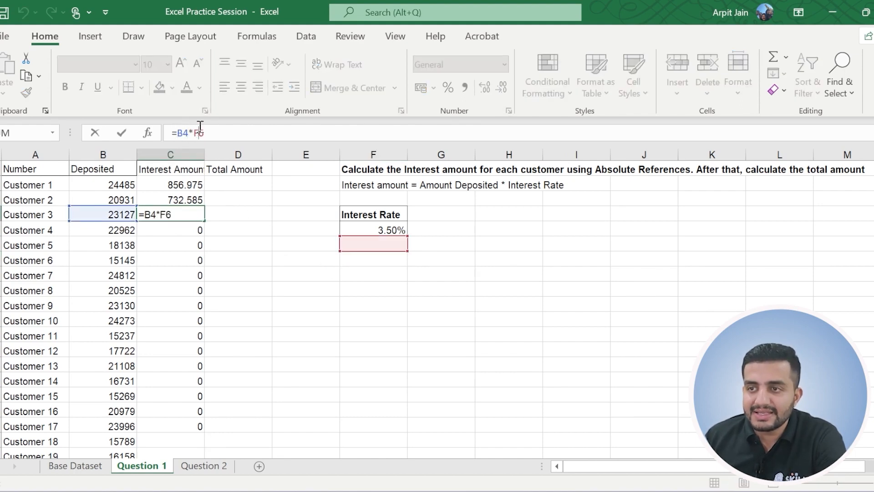
double_click(201, 132)
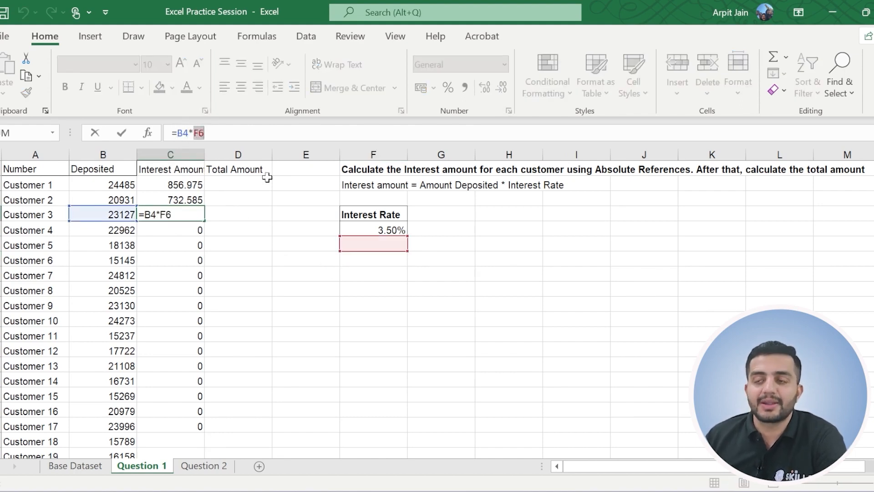
key(Escape)
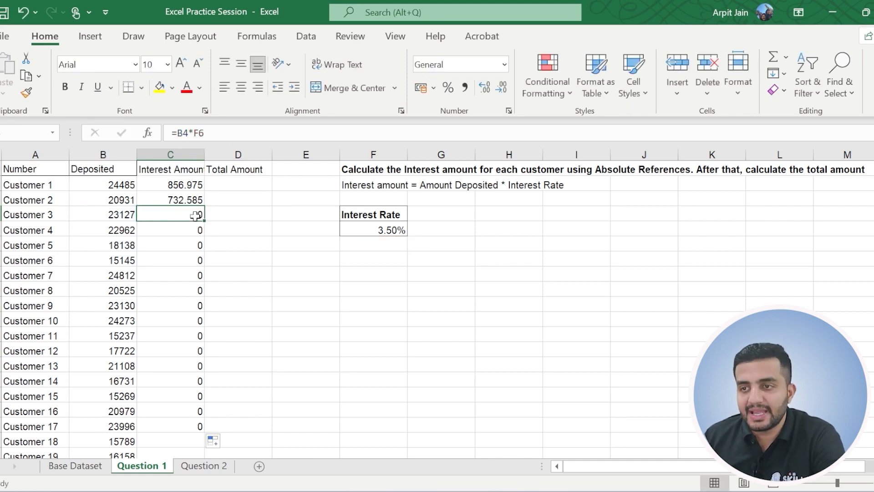
Make the interest rate reference in Customer 1's interest formula in C2 absolute, so it reads =B2*$F$5.
click(176, 187)
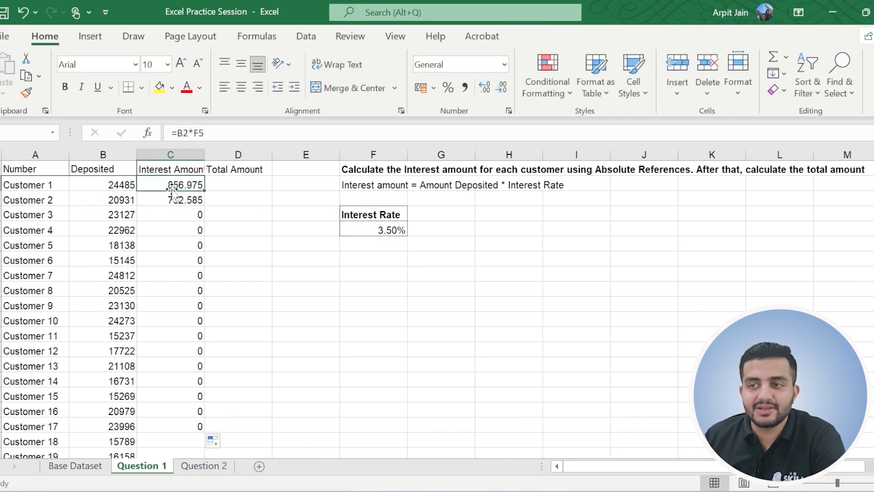
click(193, 133)
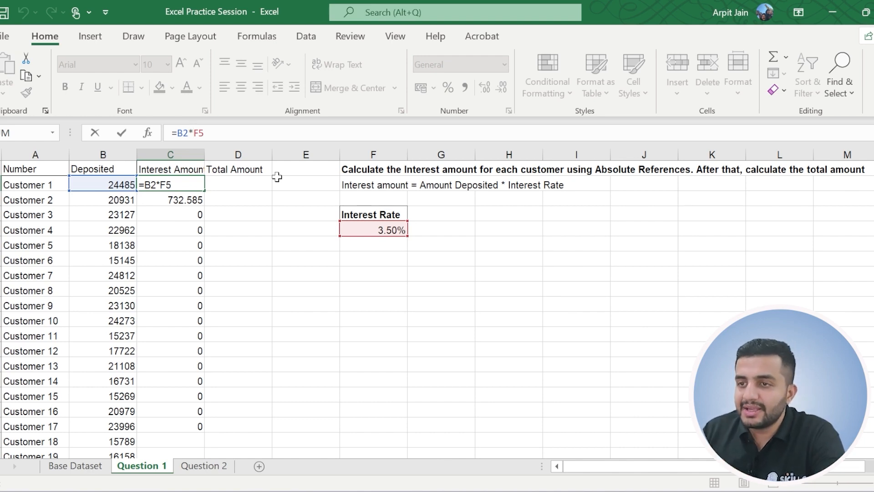
text($F)
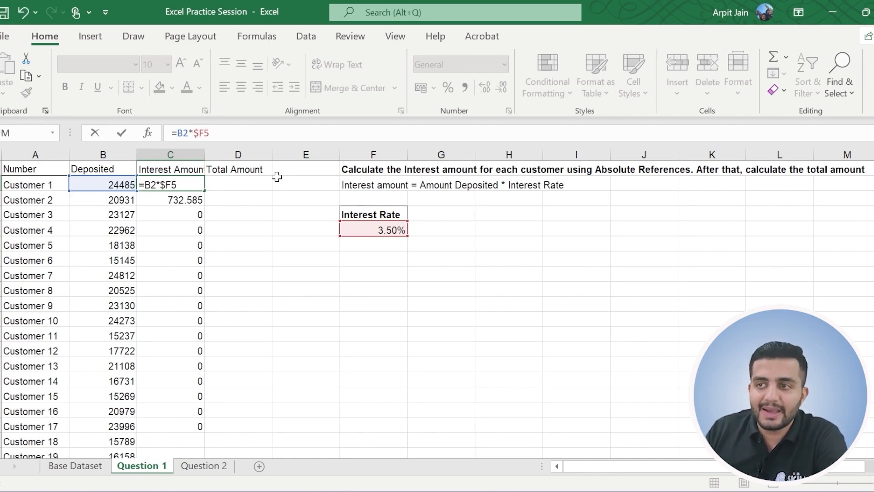
text($)
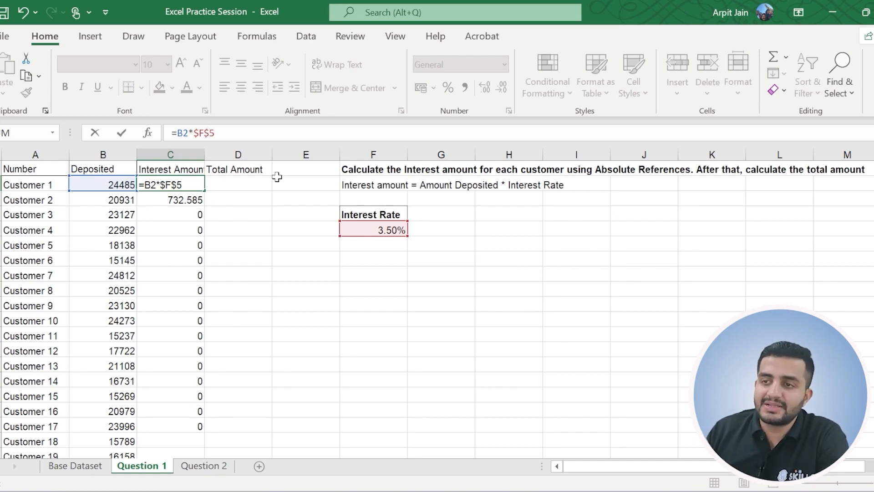
drag(194, 132, 233, 137)
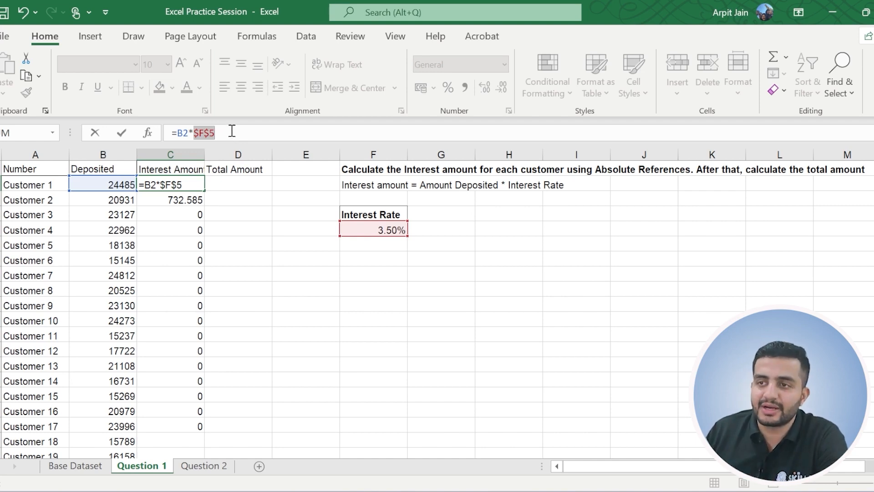
key(Return)
Compare the absolute-reference formula in C2 with the relative-reference formula in C3.
click(209, 184)
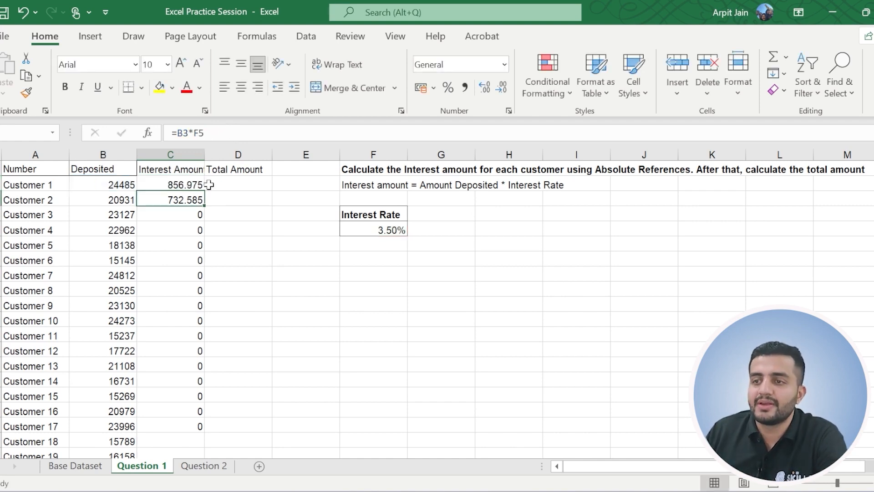
click(180, 199)
click(183, 187)
click(186, 198)
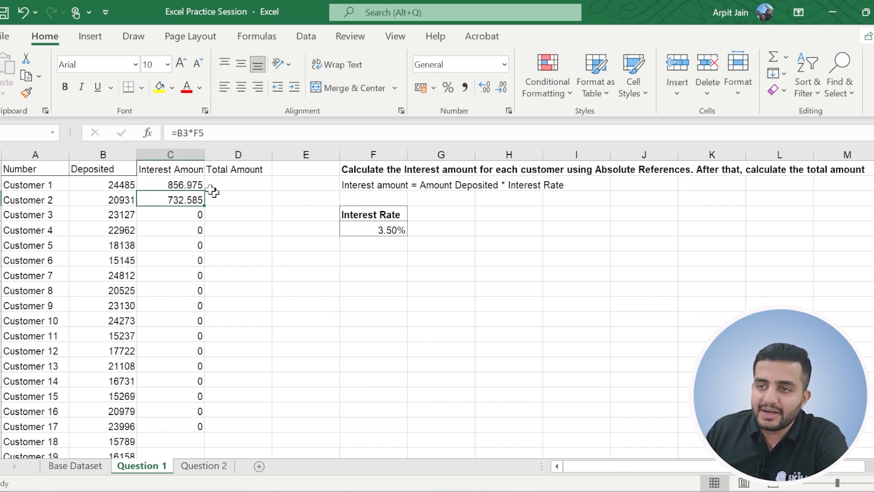
Copy the absolute-reference interest formula from C2 down to C18.
click(182, 187)
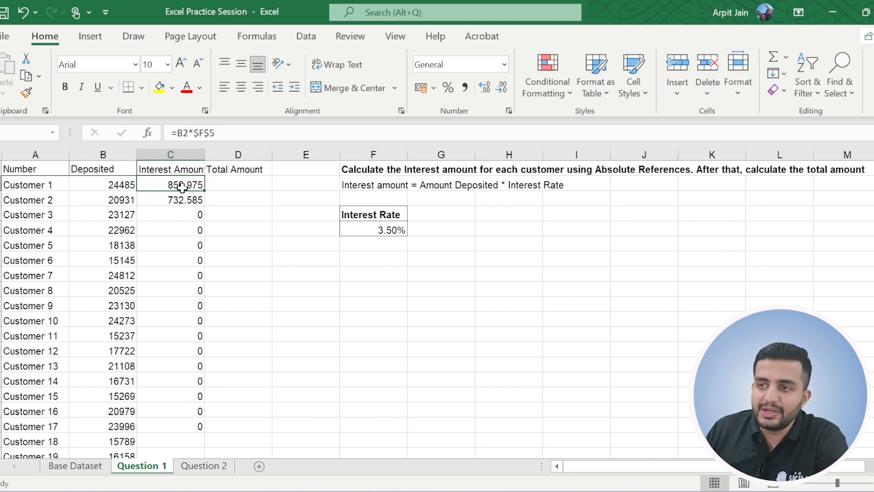
click(173, 132)
drag(173, 133, 177, 133)
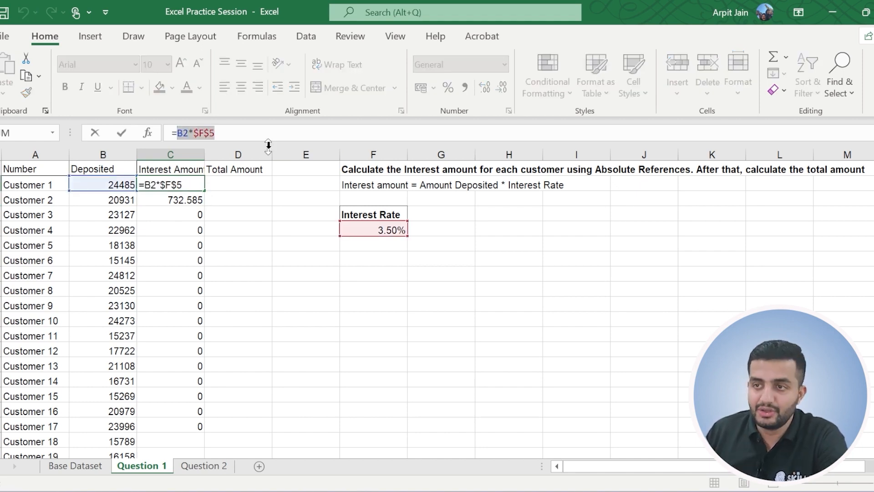
key(Escape)
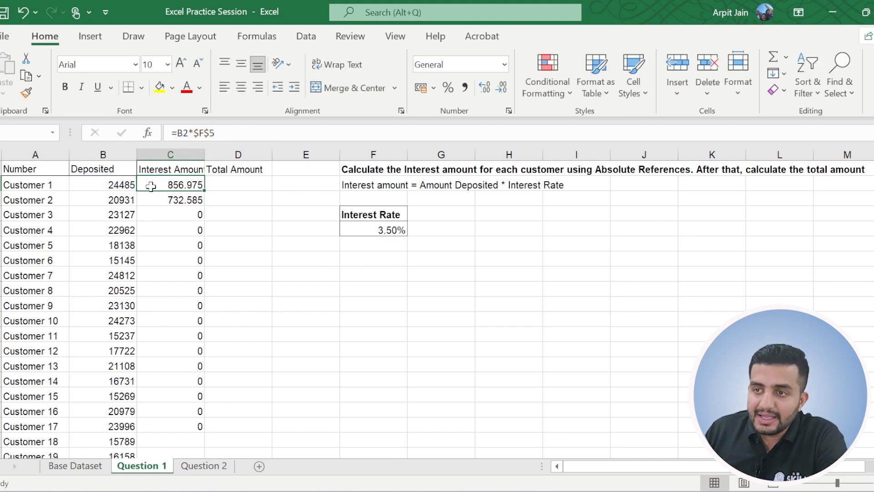
drag(204, 191, 193, 426)
Check the deposit and interest rate references in the copied formulas of C3 and C4.
click(182, 200)
click(182, 214)
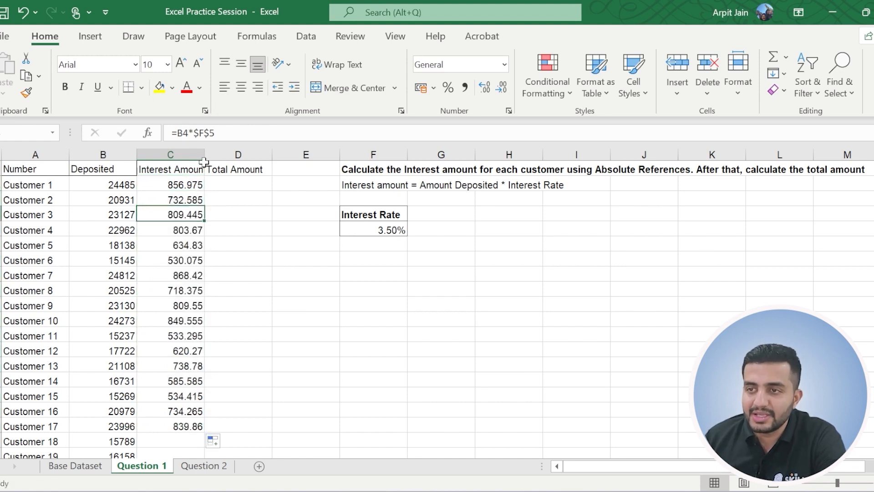
drag(182, 131, 217, 132)
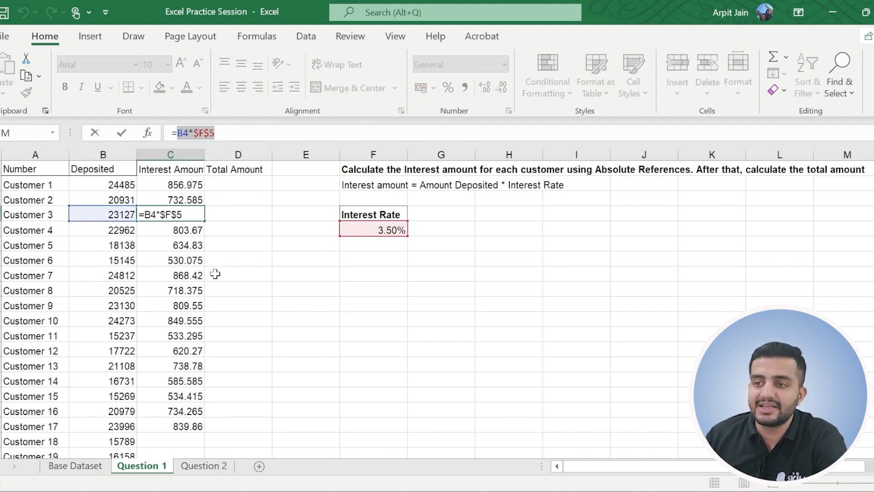
key(Escape)
Examine the deposit reference and the fixed rate reference $F$5 in Customer 6's copied formula in C7.
click(187, 260)
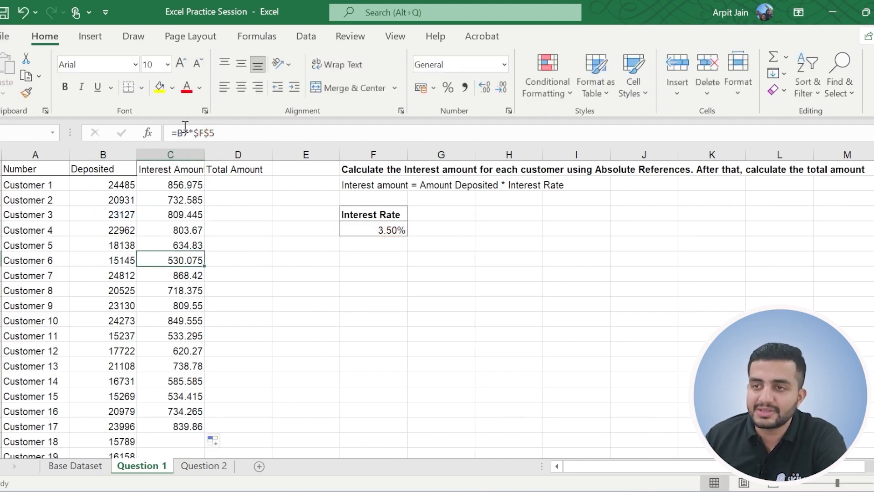
mouse_move(178, 133)
mouse_down()
mouse_move(230, 132)
mouse_move(195, 132)
mouse_up()
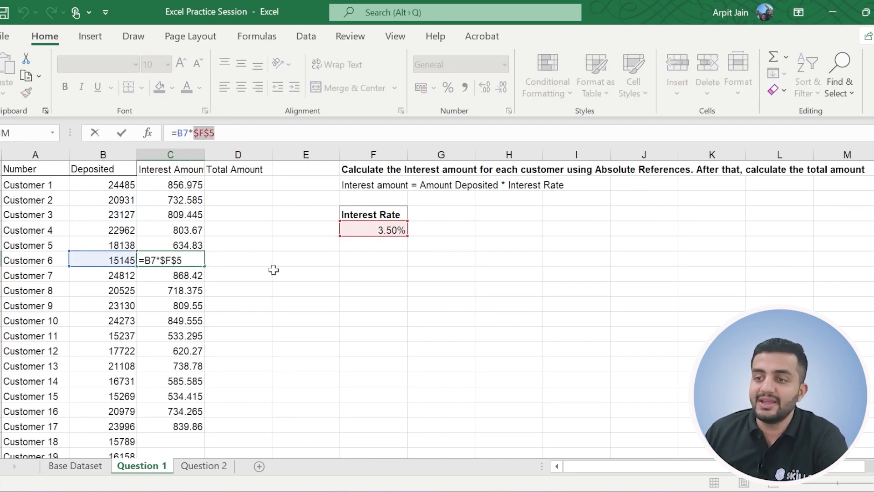
key(Escape)
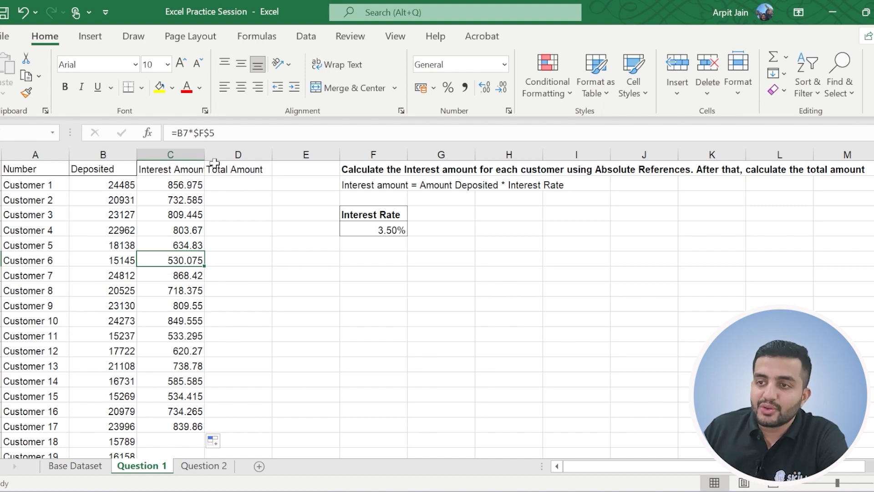
drag(225, 135, 194, 133)
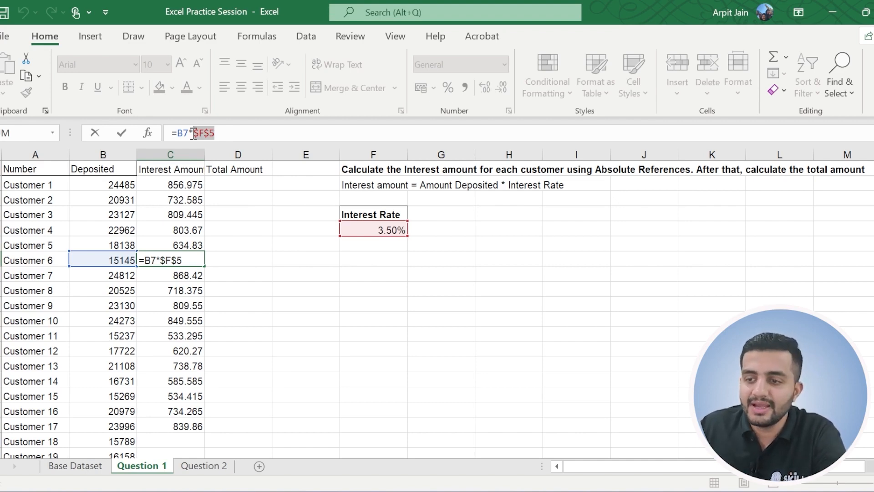
click(199, 189)
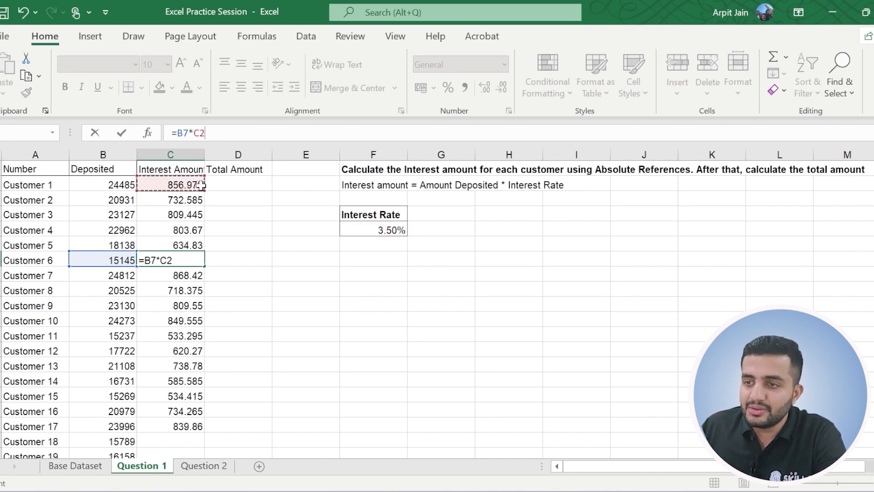
key(Escape)
Extend the interest formulas from C2:C18 down to the last customer row.
click(199, 189)
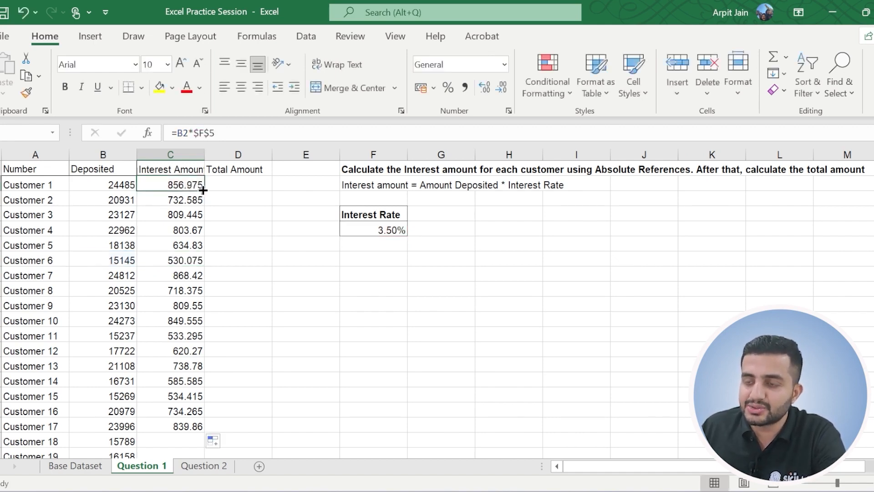
key(ctrl+shift+Down)
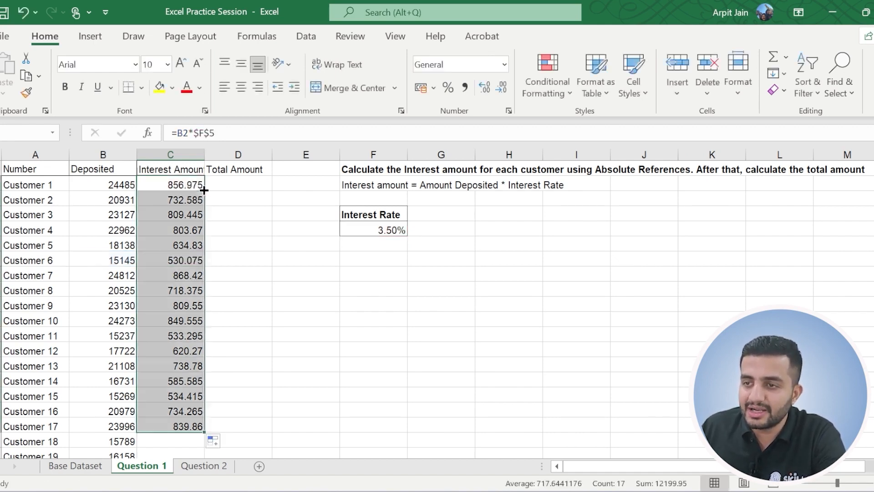
double_click(205, 432)
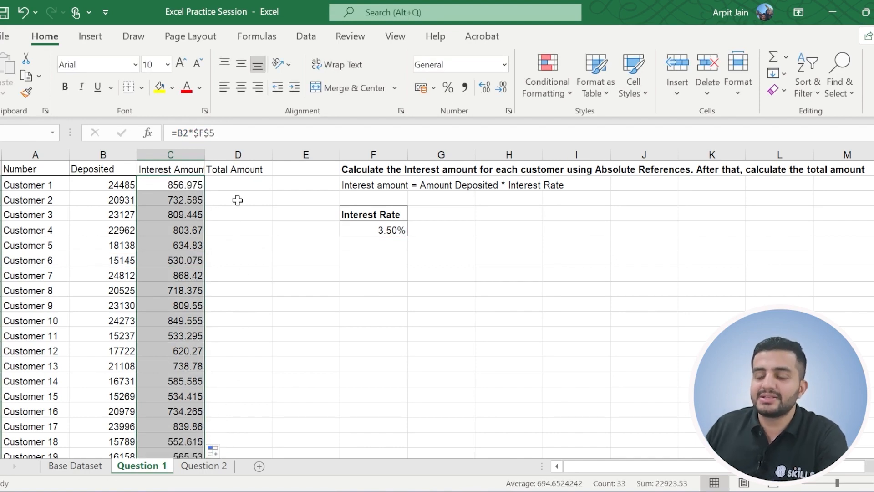
Review Customer 1's deposited amount in B2 and interest amount in C2 as the parts of the total in D2.
click(238, 188)
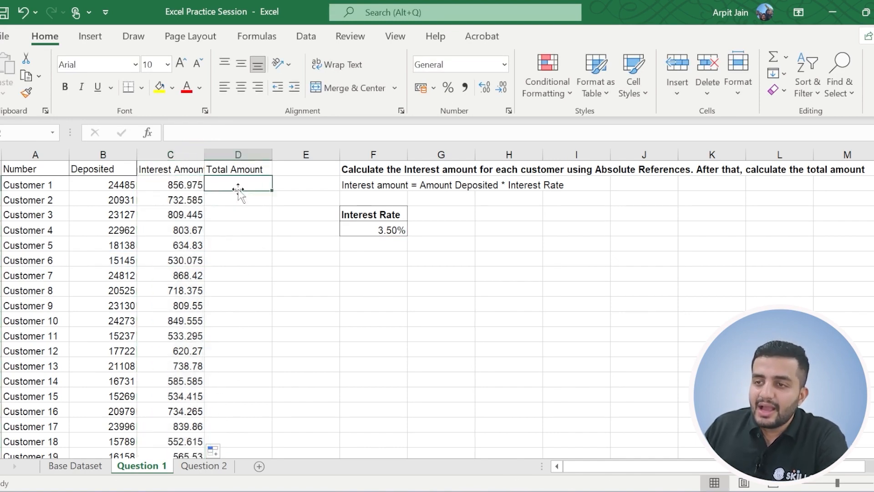
click(109, 188)
click(173, 185)
click(245, 182)
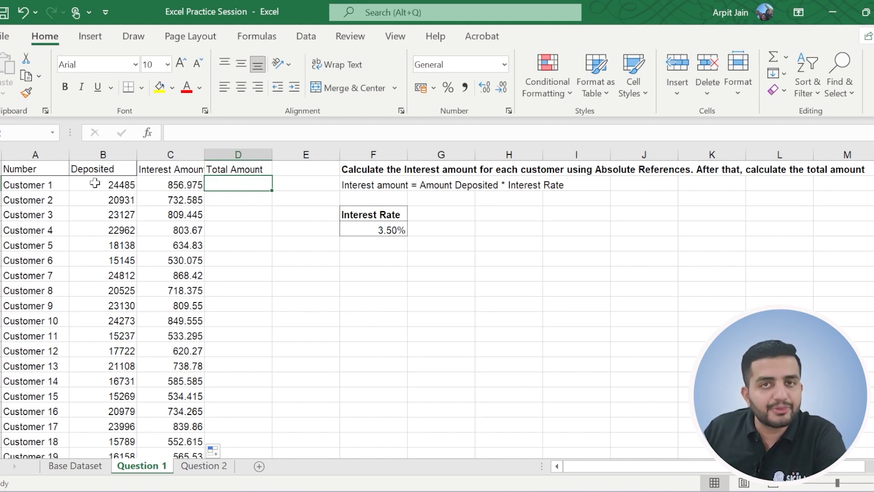
click(185, 182)
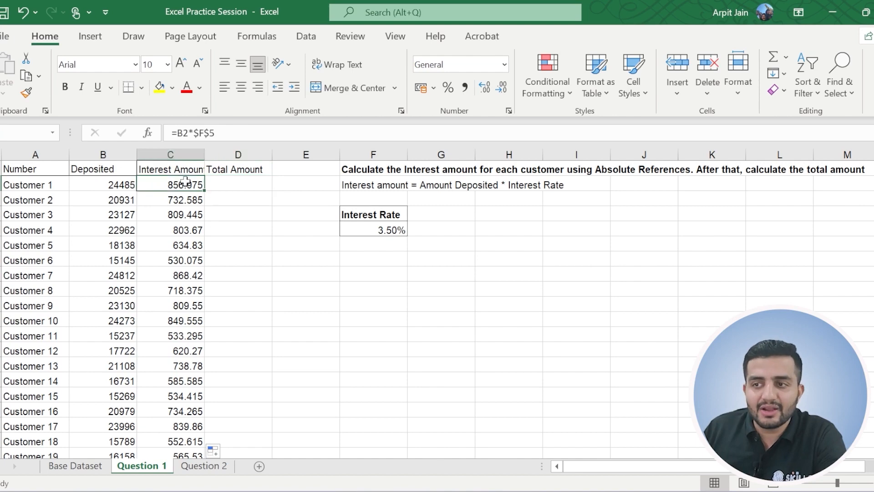
click(230, 185)
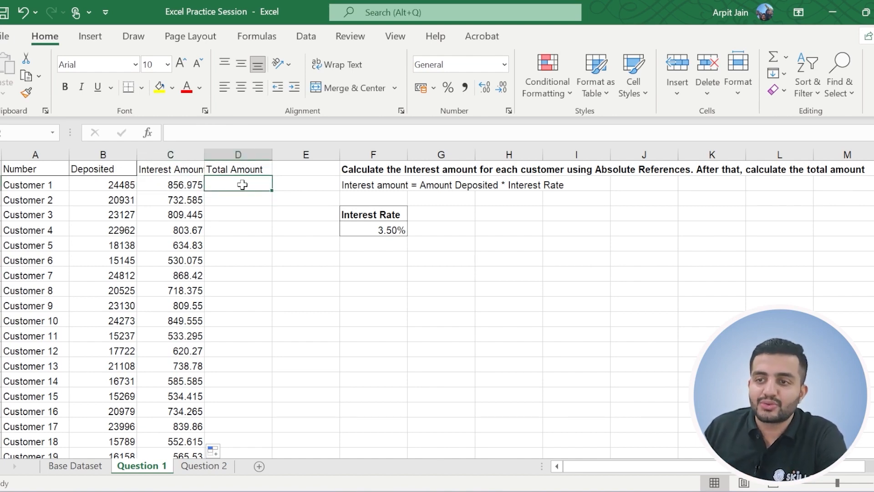
click(103, 183)
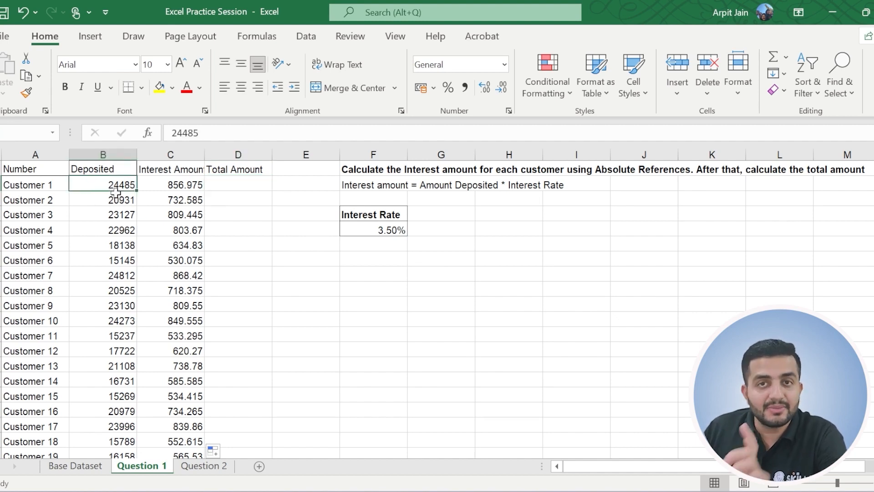
click(175, 184)
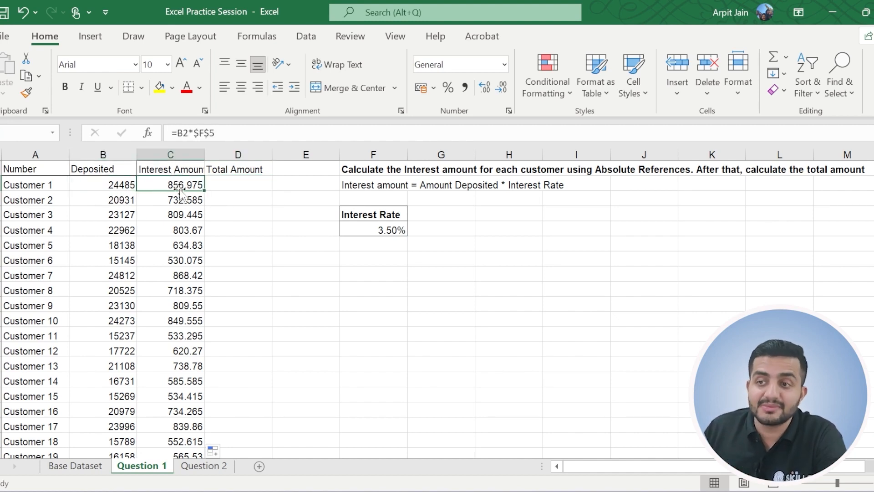
Calculate Customer 1's total amount in D2 with =B2+C2 and copy the formula down for all customers.
click(235, 184)
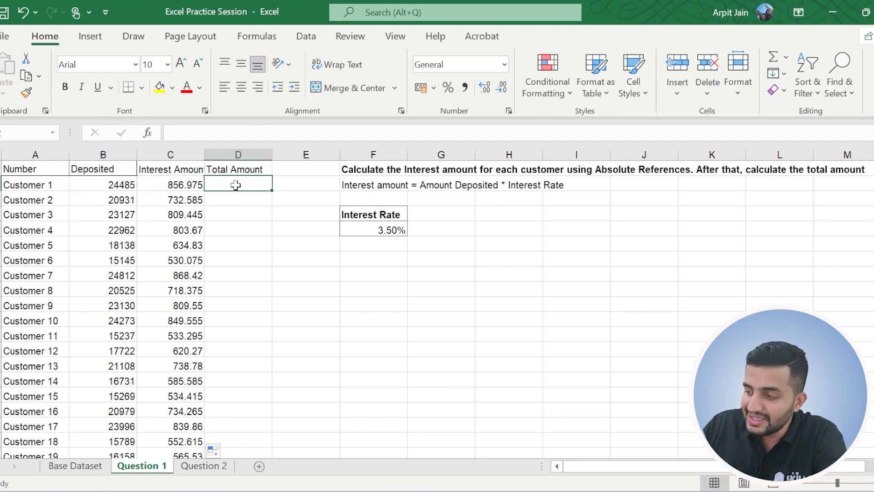
text(=)
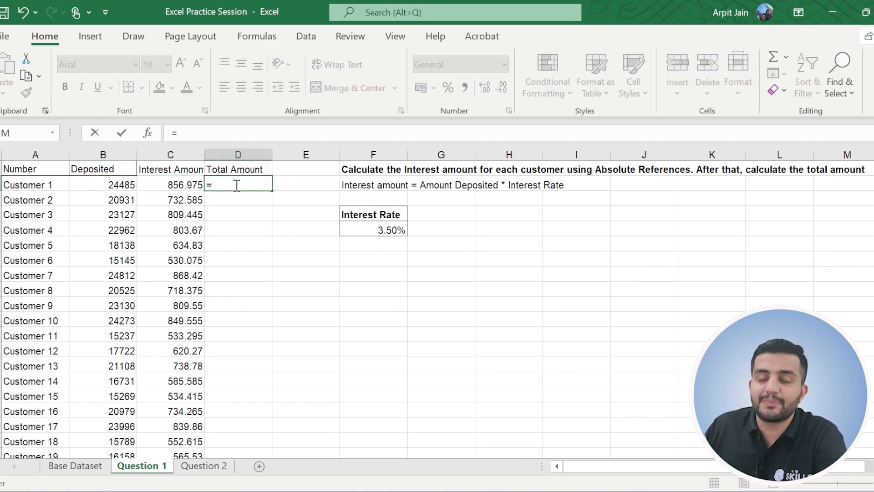
click(110, 185)
text(+)
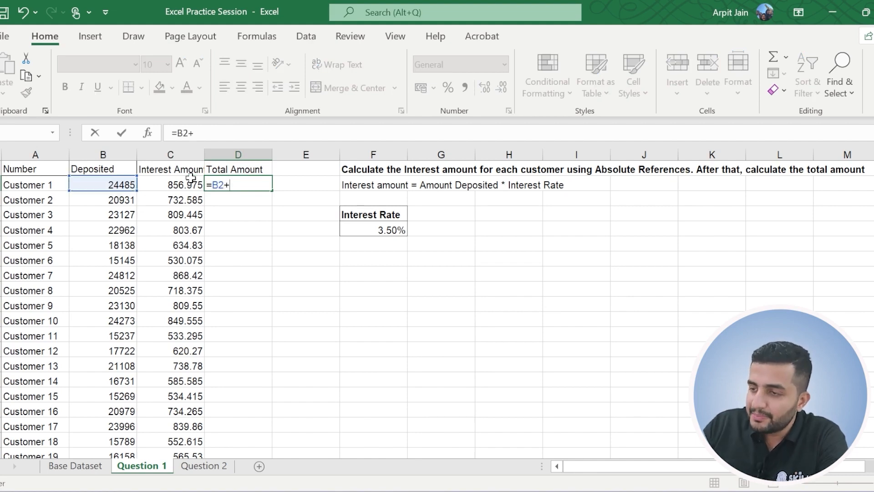
click(189, 180)
key(Return)
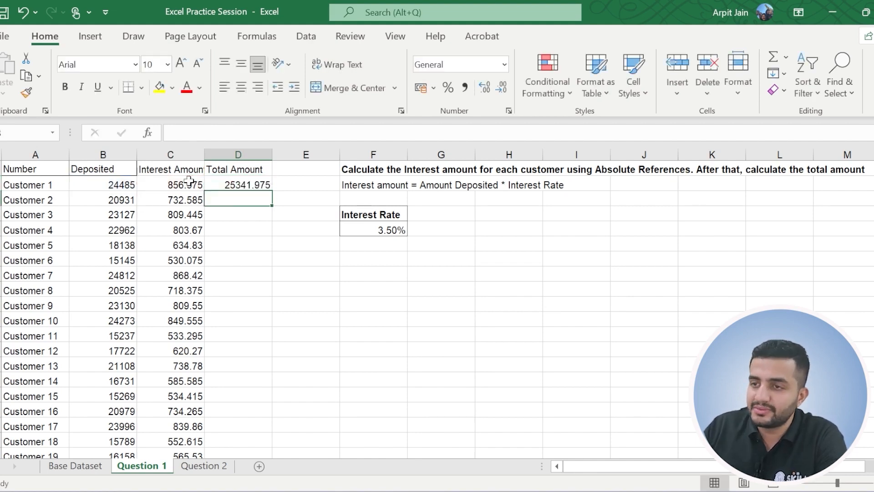
click(258, 182)
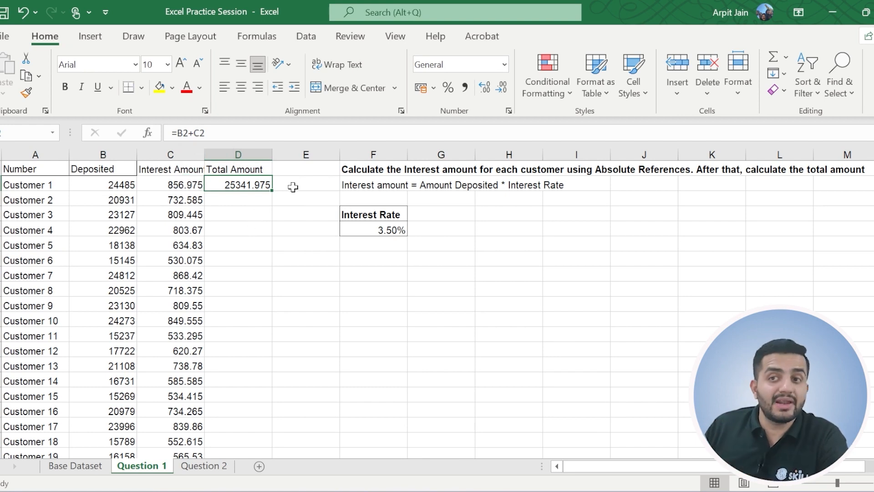
double_click(275, 193)
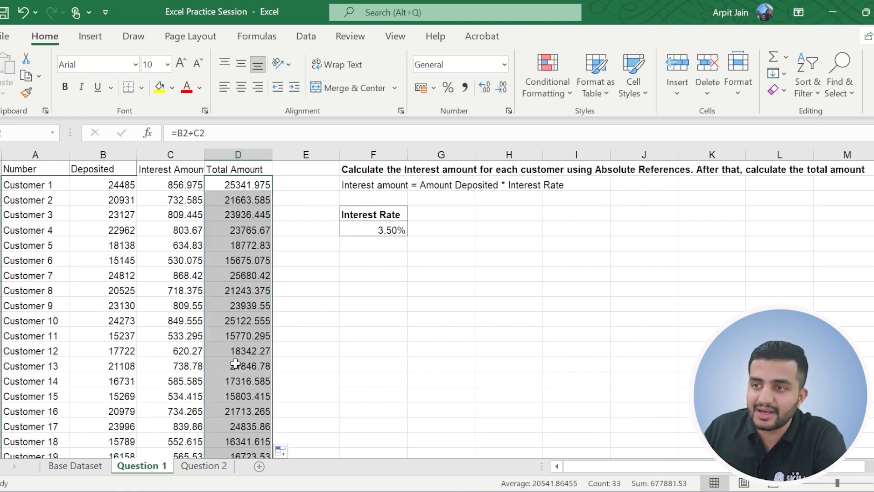
Check the copied total formulas in column D, examining both cell references of the one in D4.
click(246, 286)
click(234, 201)
click(232, 211)
double_click(194, 136)
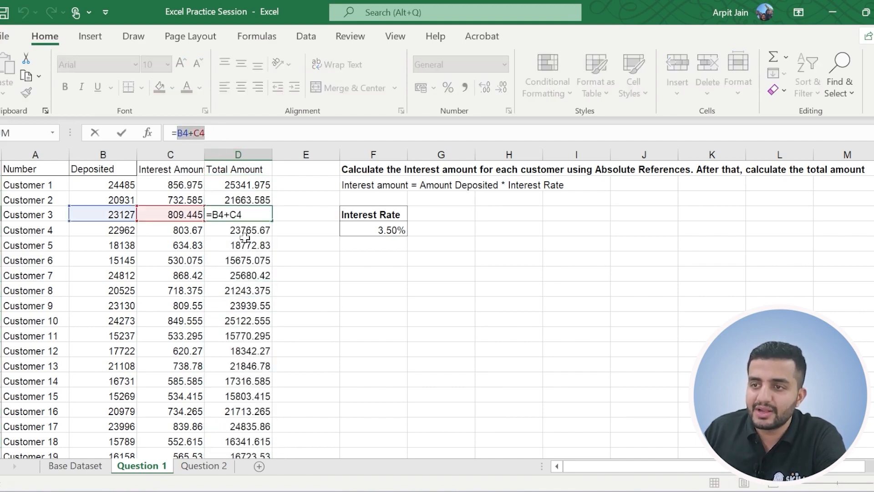
key(Escape)
Examine Customer 3's interest formula in C4 for its relative deposit reference and absolute rate reference.
click(193, 209)
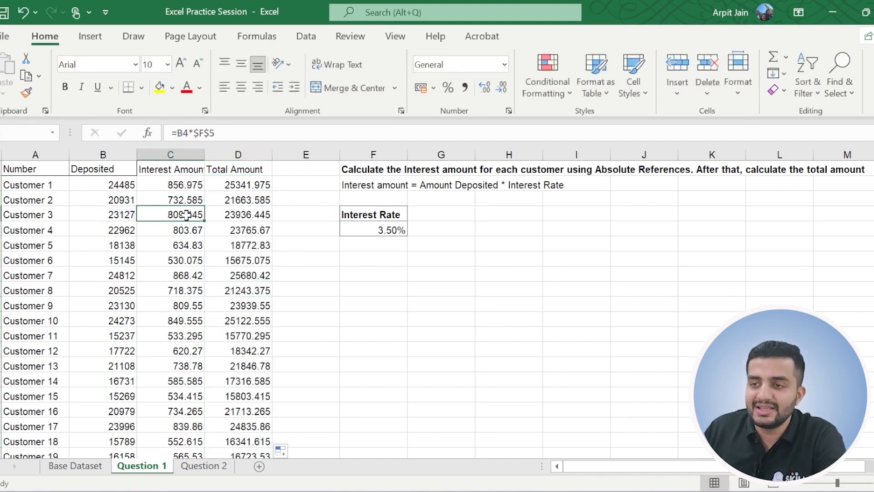
click(216, 134)
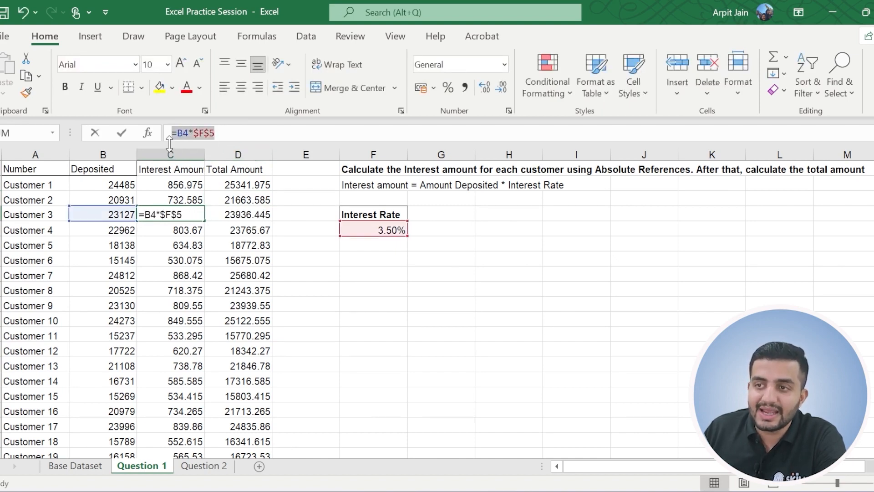
key(Escape)
click(379, 317)
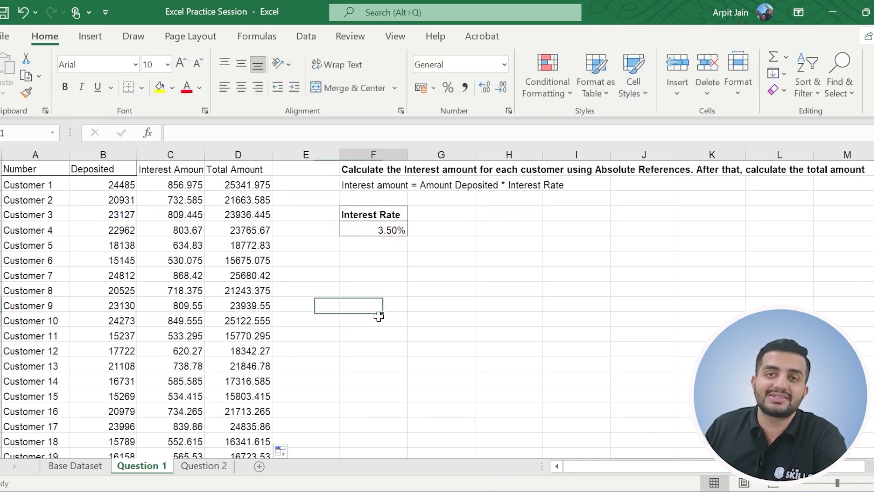
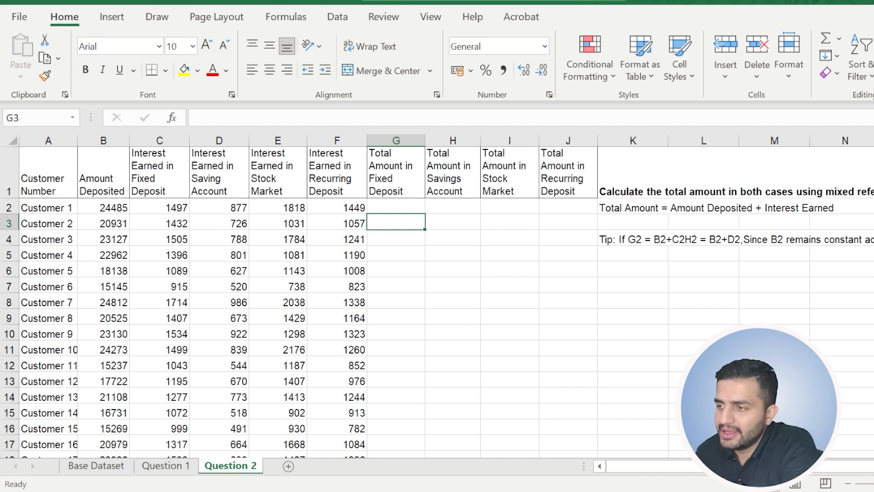
Review the customer numbers, the deposited amounts and the four interest-earned columns C to F of the Question 2 sheet.
click(49, 200)
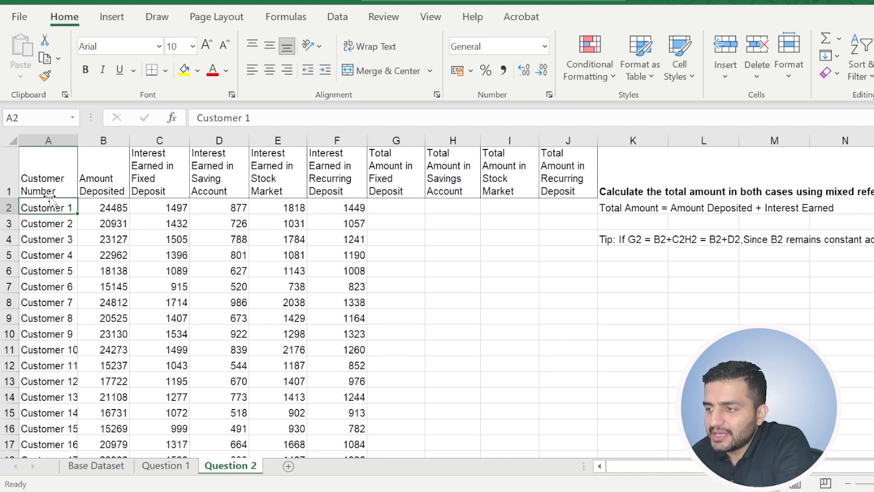
click(51, 190)
drag(57, 208, 40, 274)
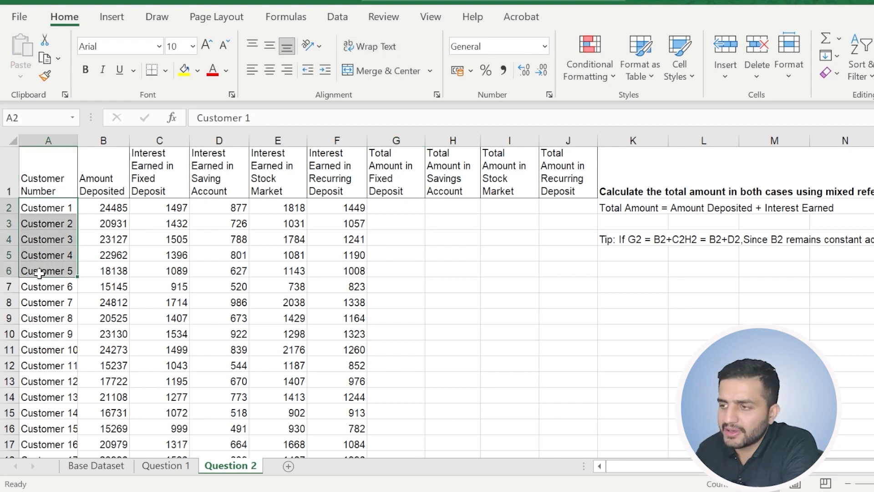
click(108, 190)
drag(102, 209, 104, 250)
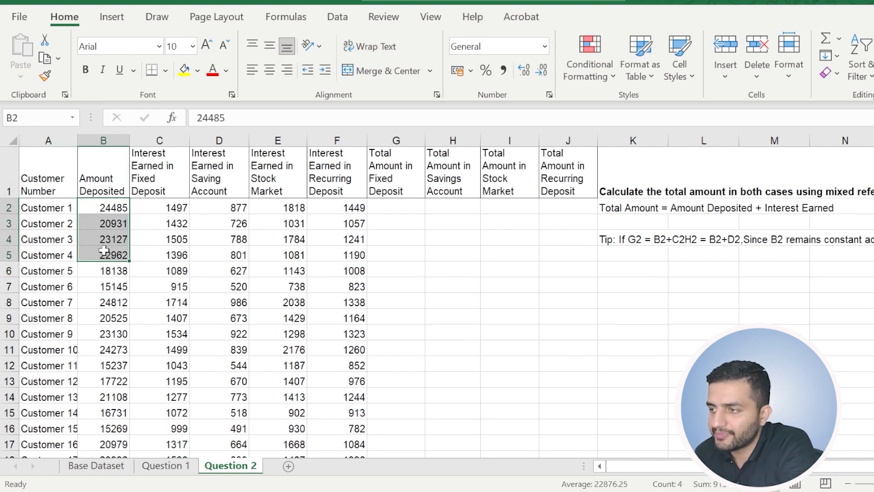
drag(172, 177, 341, 167)
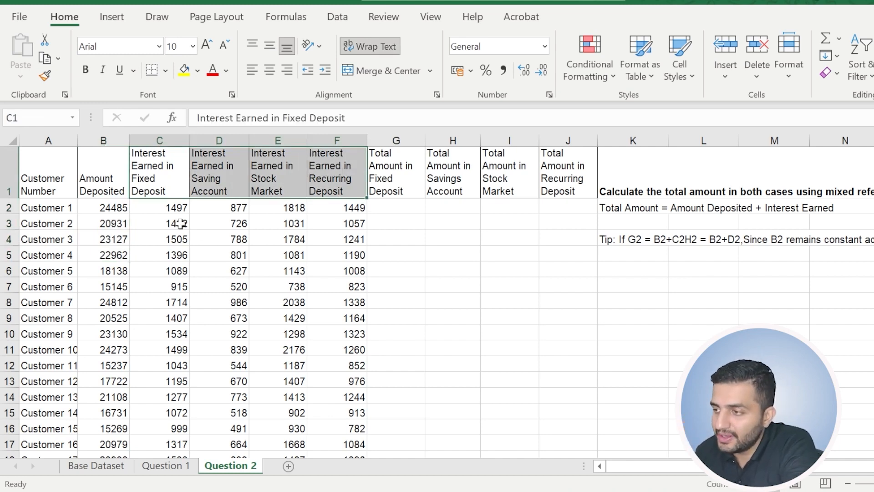
click(167, 207)
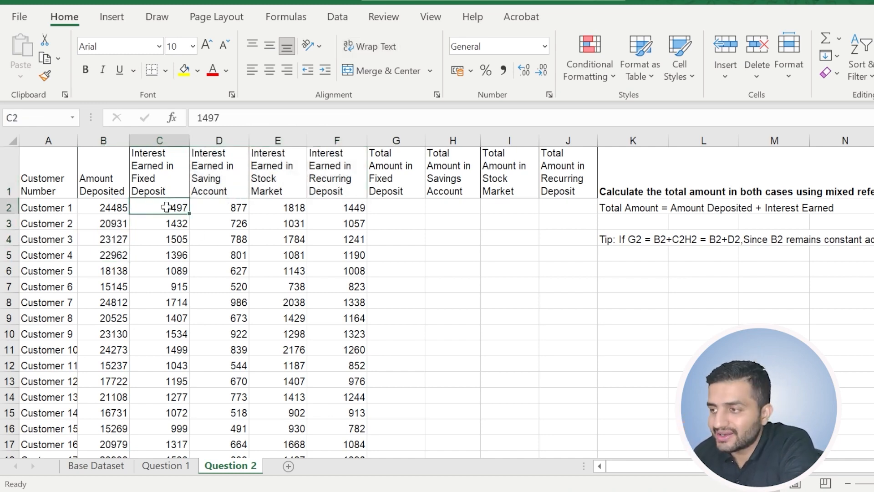
click(158, 191)
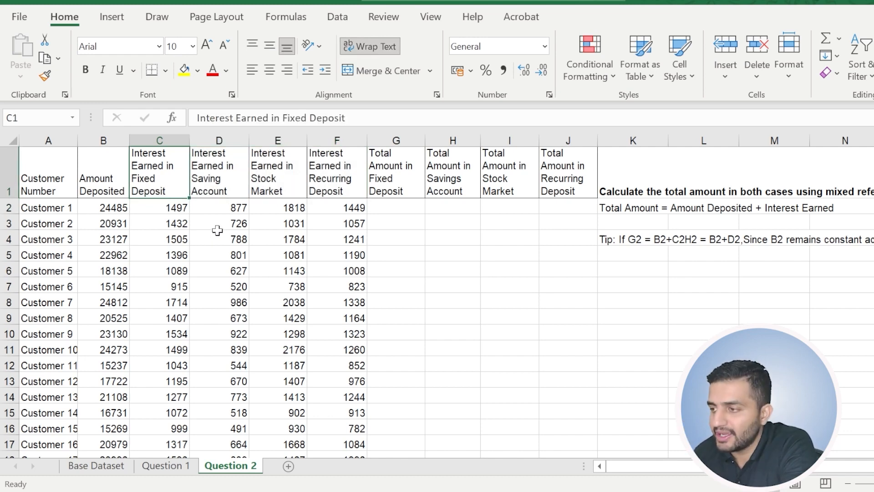
click(235, 205)
click(225, 190)
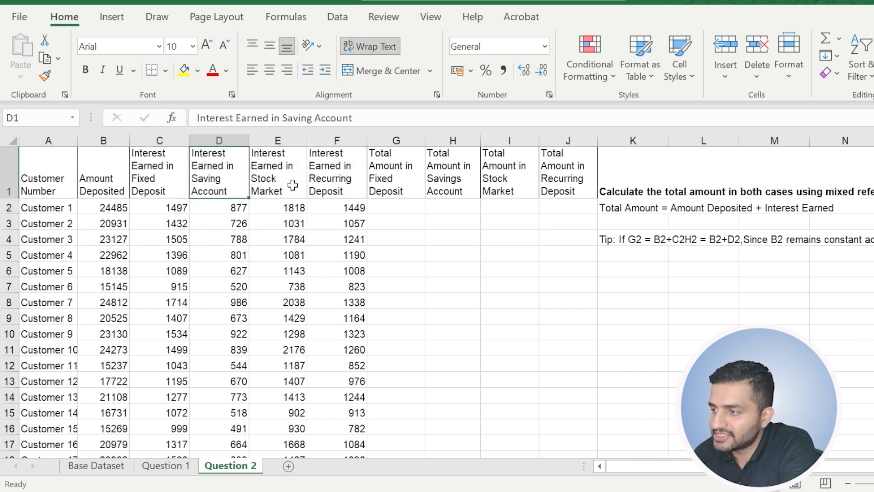
click(293, 188)
click(319, 181)
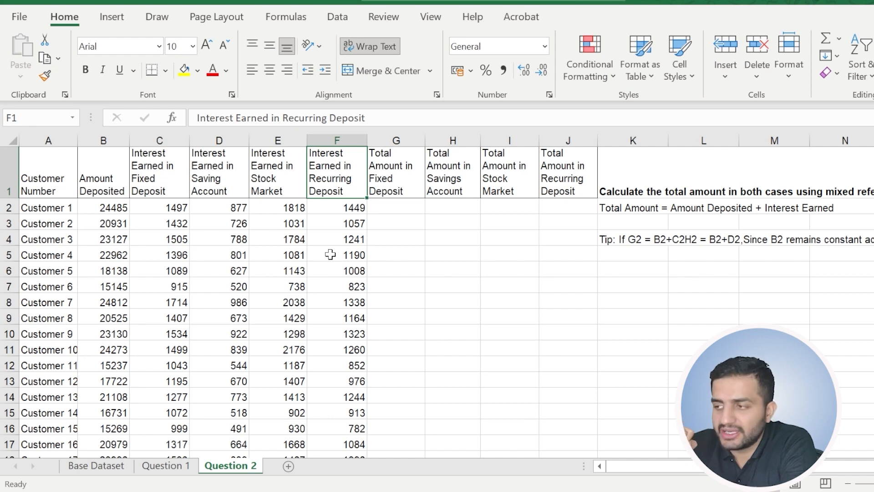
Examine how Customer 1's deposit in B2 pairs with the interest in C2, D2 and E2 for the totals in columns G to I.
click(108, 180)
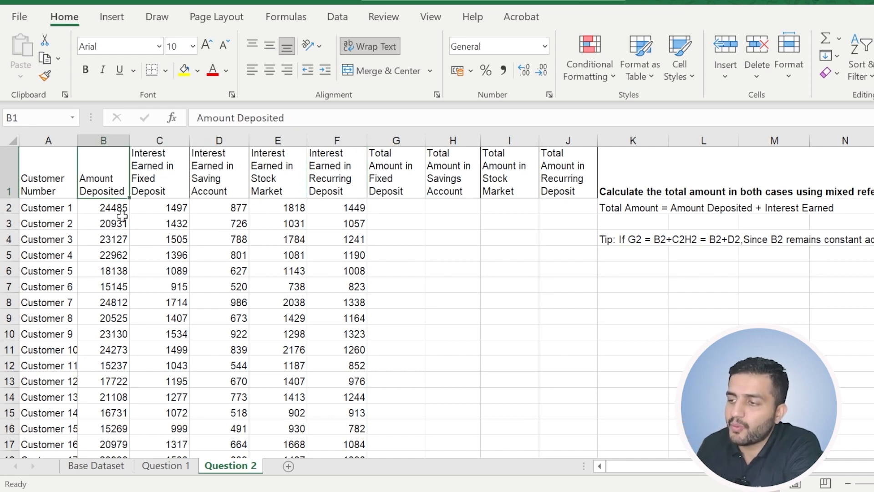
drag(154, 187, 340, 177)
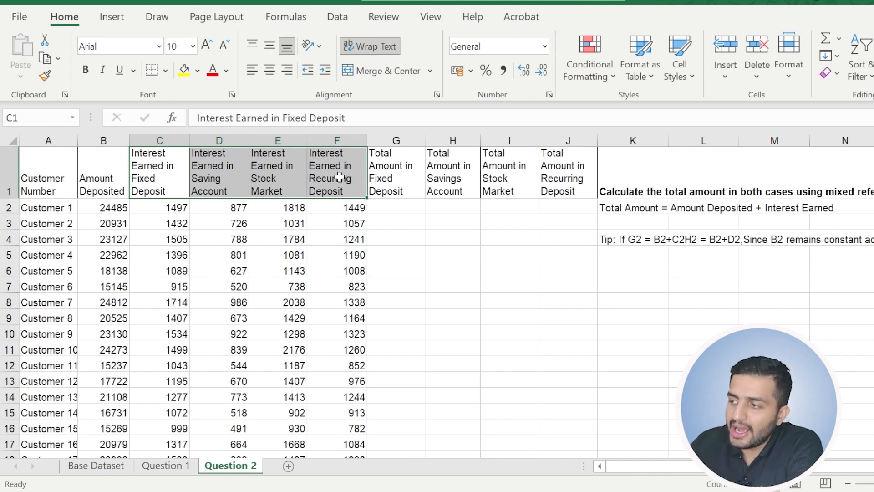
click(411, 173)
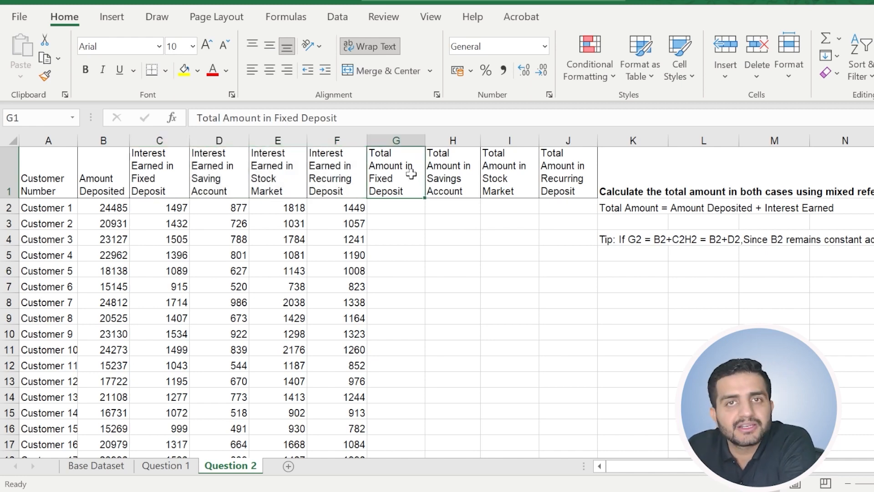
click(114, 206)
drag(121, 207, 155, 209)
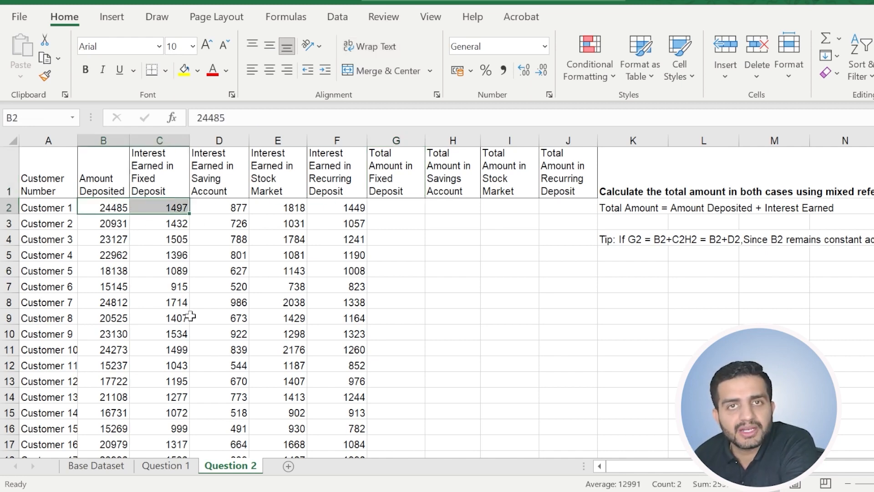
click(455, 190)
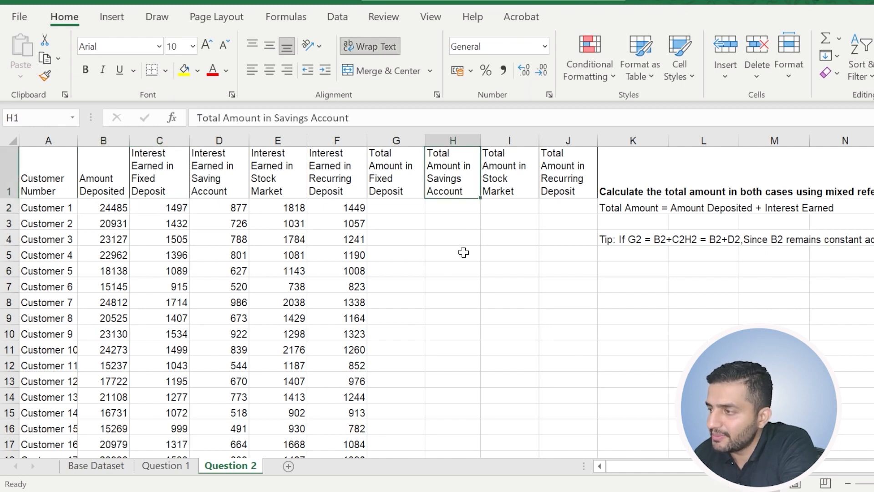
click(108, 206)
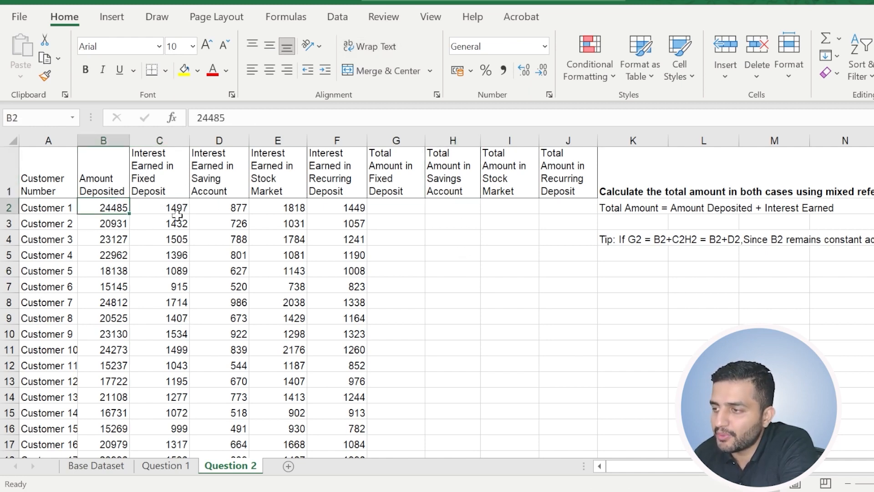
click(239, 206)
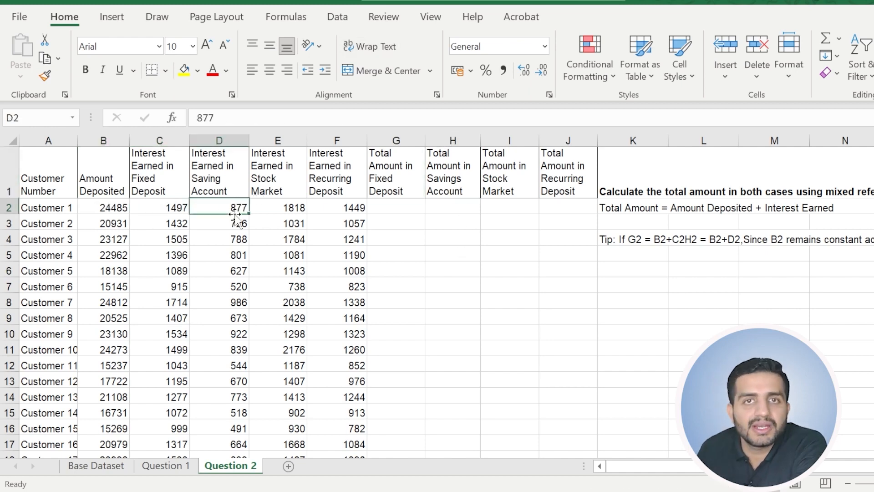
click(514, 176)
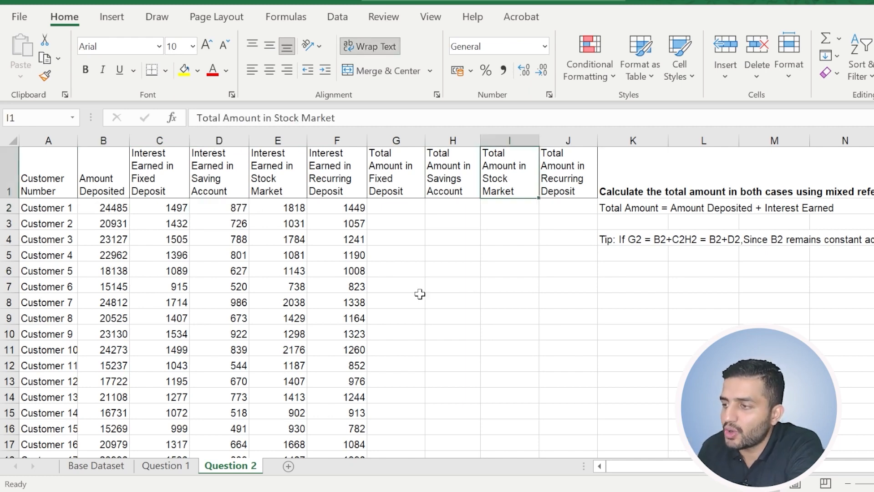
click(100, 222)
click(103, 208)
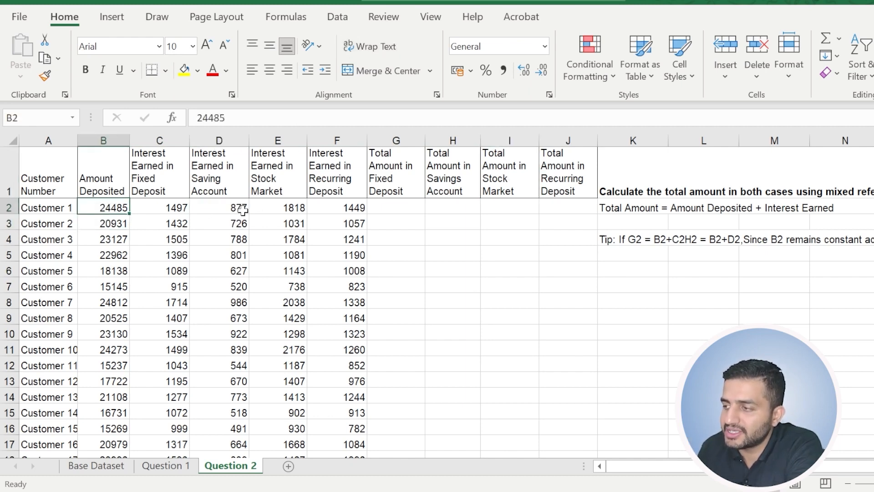
click(291, 207)
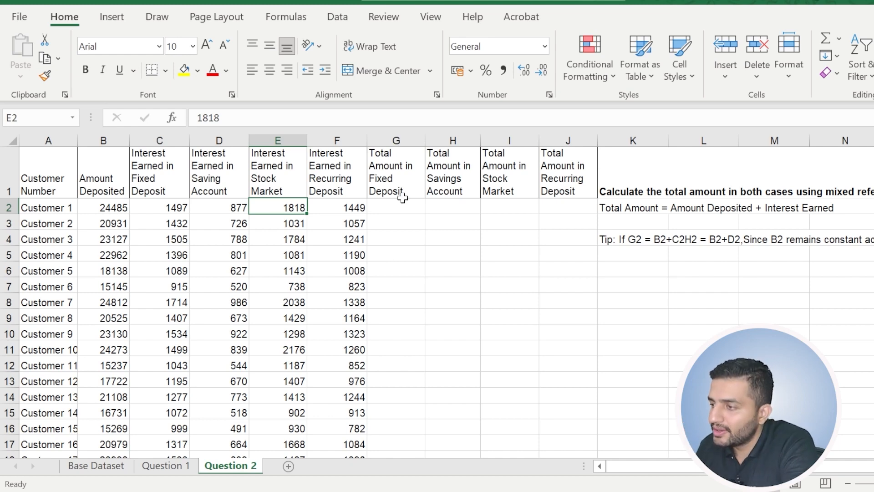
Calculate Customer 1's total amount in fixed deposit in G2 with =B2+C2.
click(396, 194)
click(399, 204)
text(=)
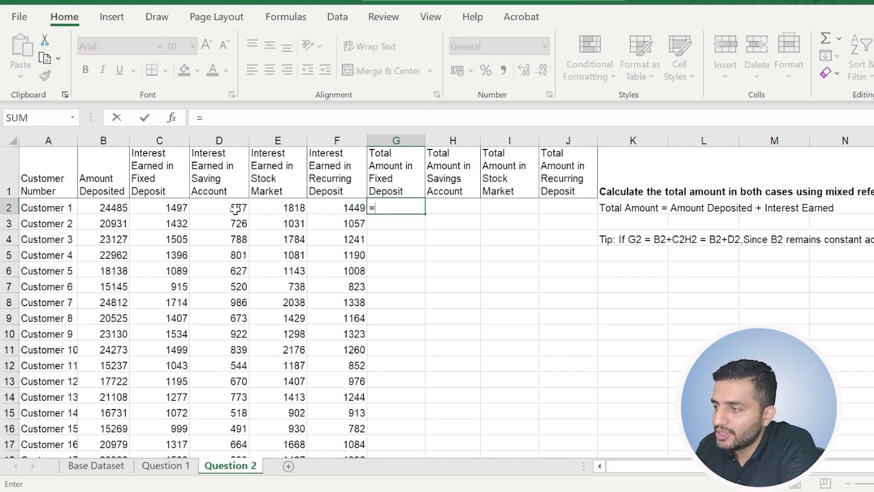
click(112, 208)
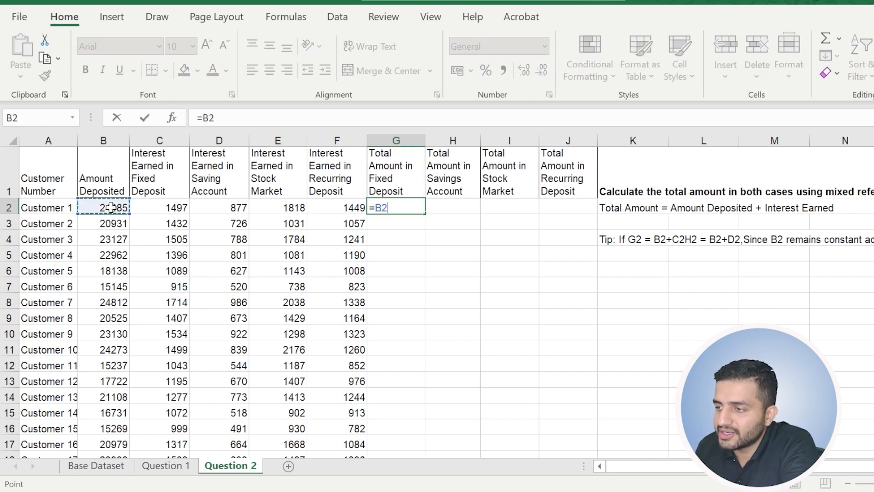
text(+)
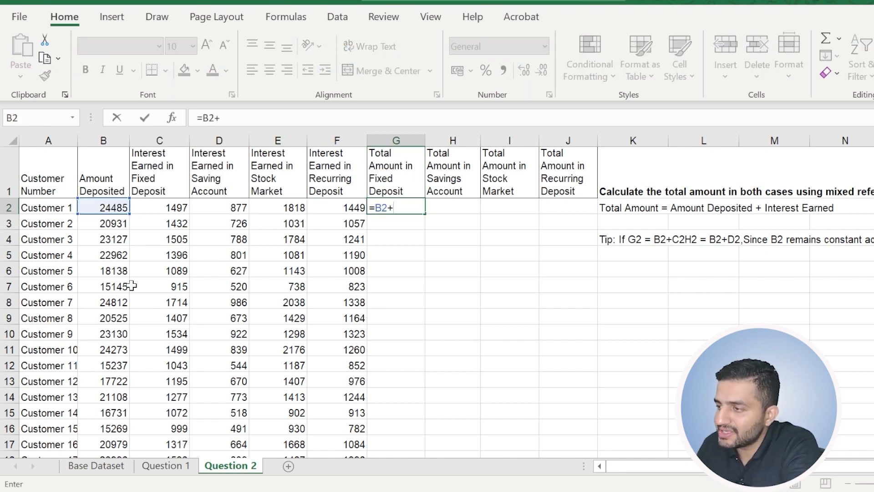
click(178, 210)
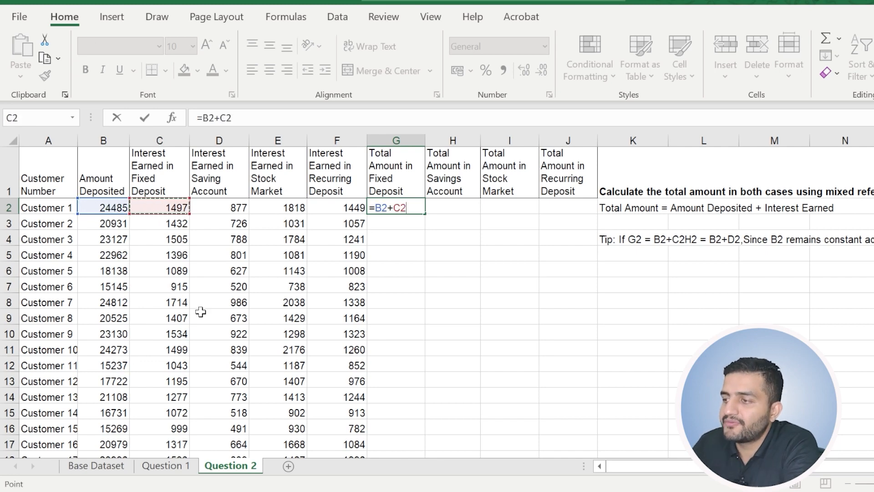
key(Return)
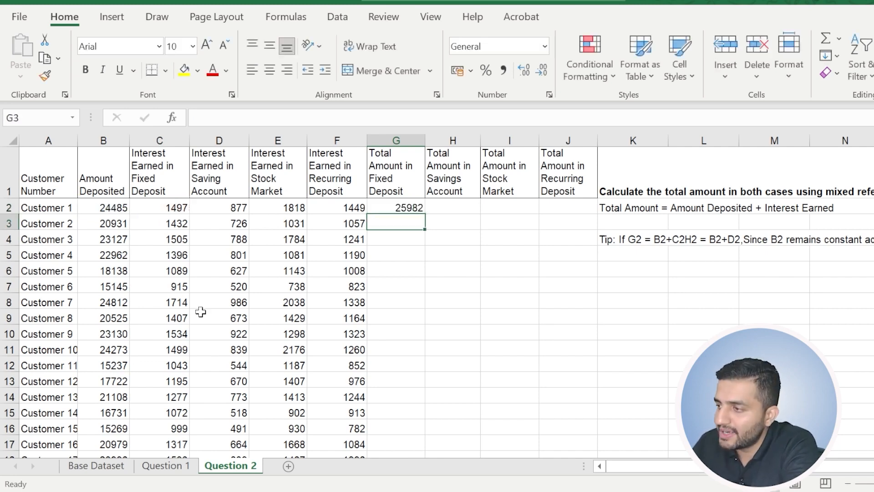
click(403, 208)
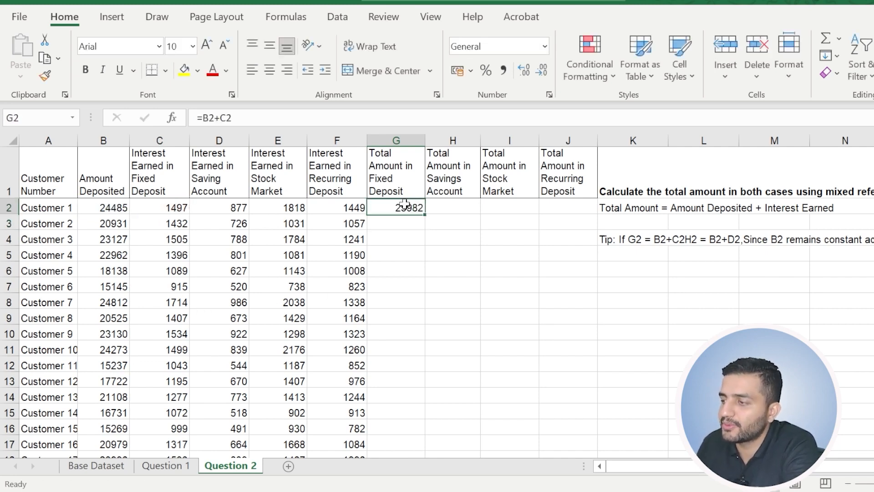
Calculate Customer 1's total amount in the savings account in H2 with =B2+D2.
click(450, 207)
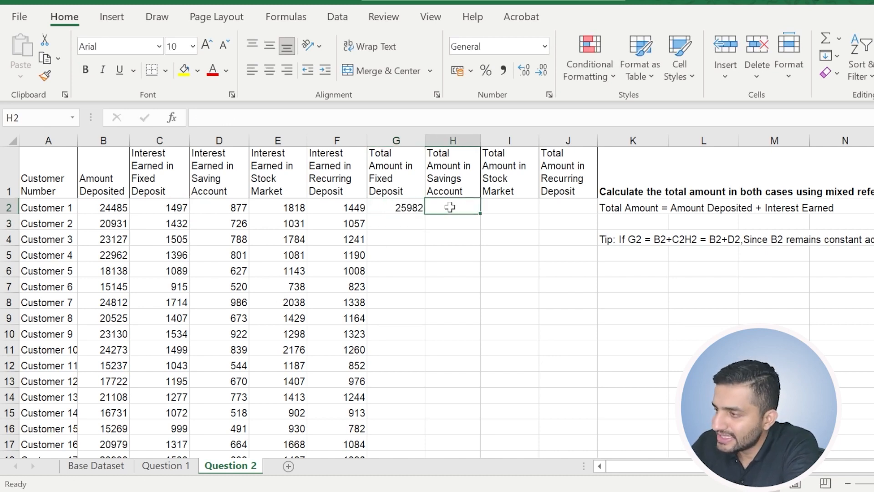
text(=)
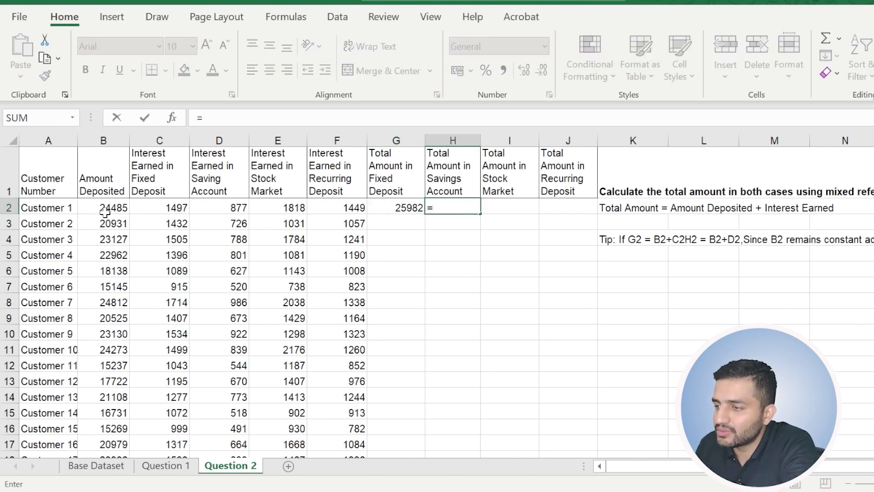
click(104, 210)
text(+)
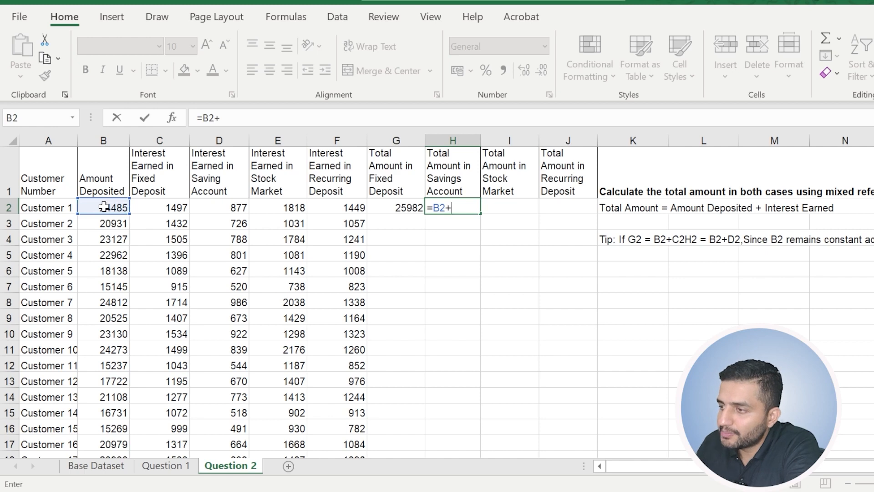
click(221, 209)
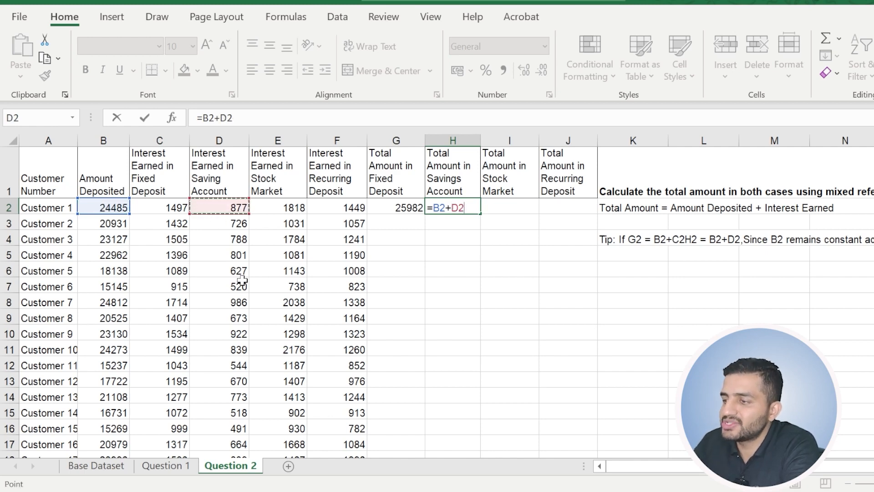
key(Return)
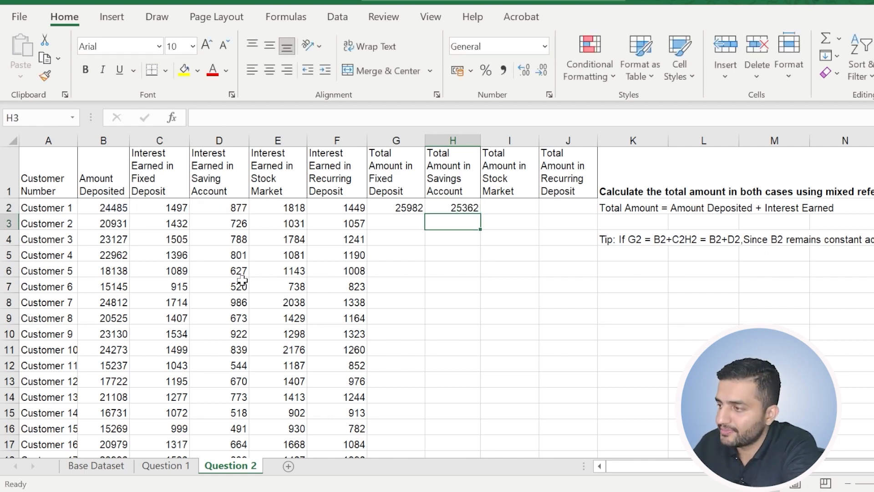
Calculate Customer 1's total amount in the stock market in I2 with =B2+E2.
click(516, 208)
text(=)
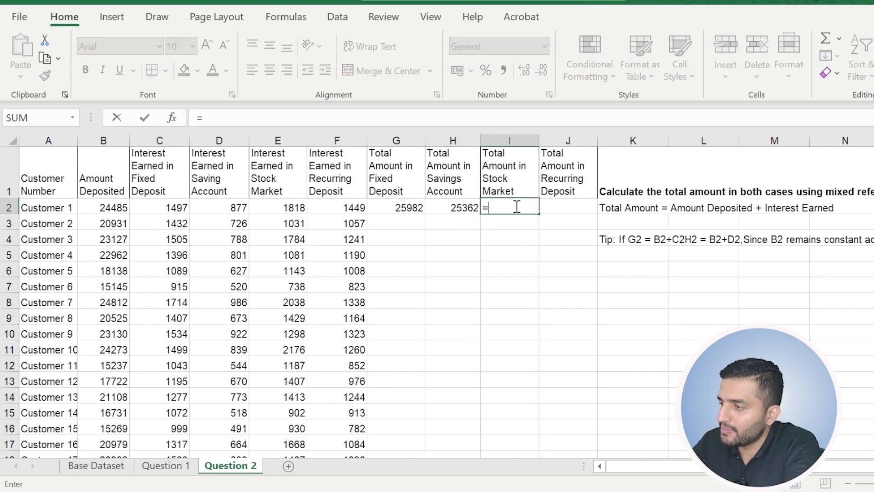
click(95, 207)
text(+)
click(274, 209)
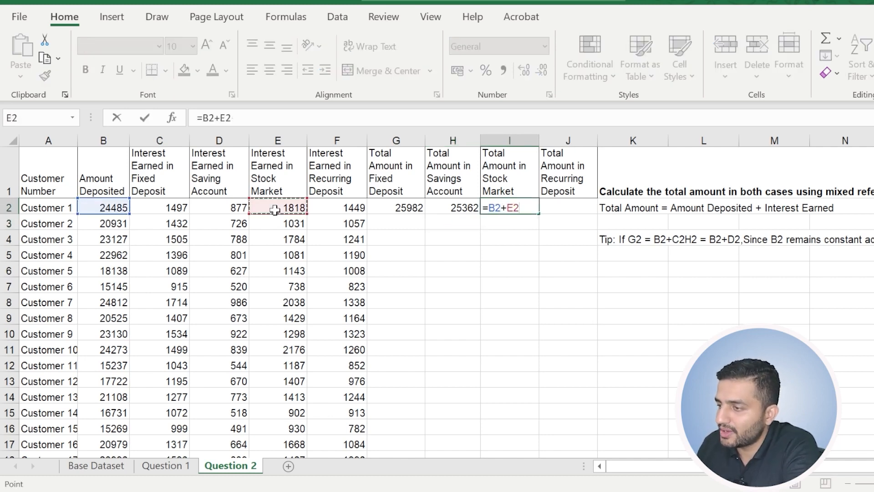
key(Return)
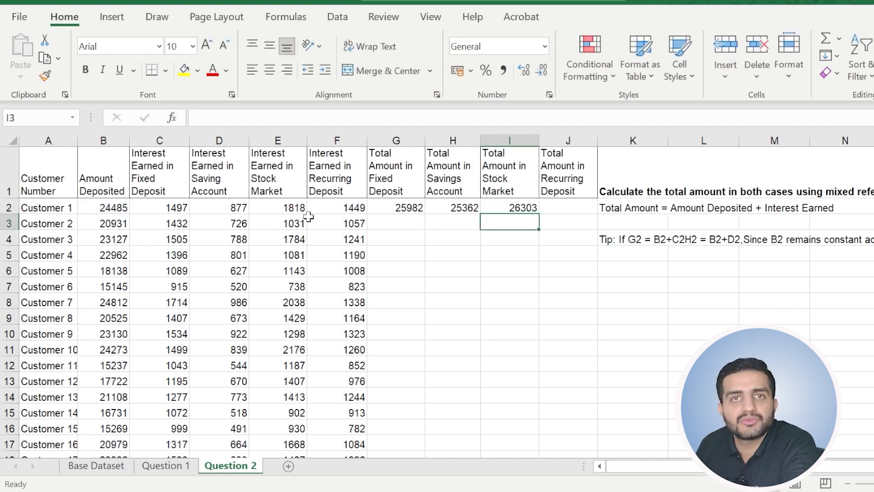
Calculate Customer 1's total amount in recurring deposit in J2 with =B2+F2.
click(565, 206)
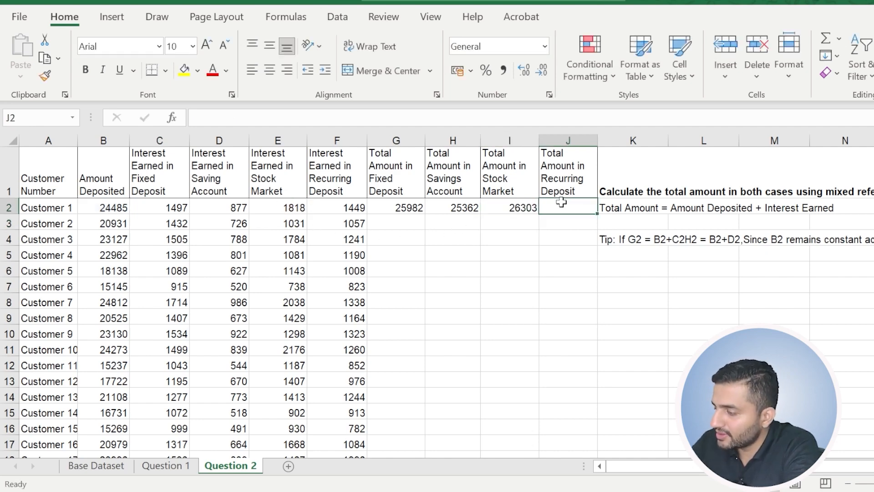
text(=)
click(108, 208)
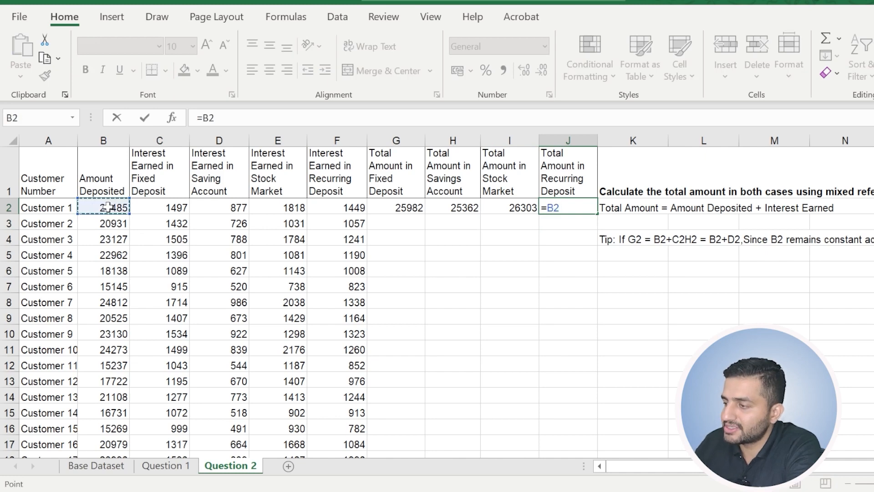
text(+)
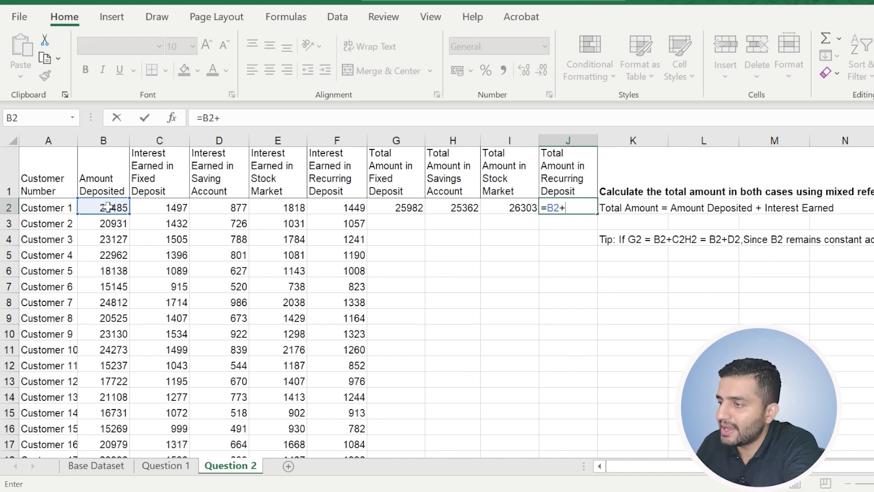
click(337, 218)
click(335, 209)
key(Return)
Calculate Customer 2's total amount in fixed deposit in G3 with =B3+C3.
drag(405, 205, 549, 209)
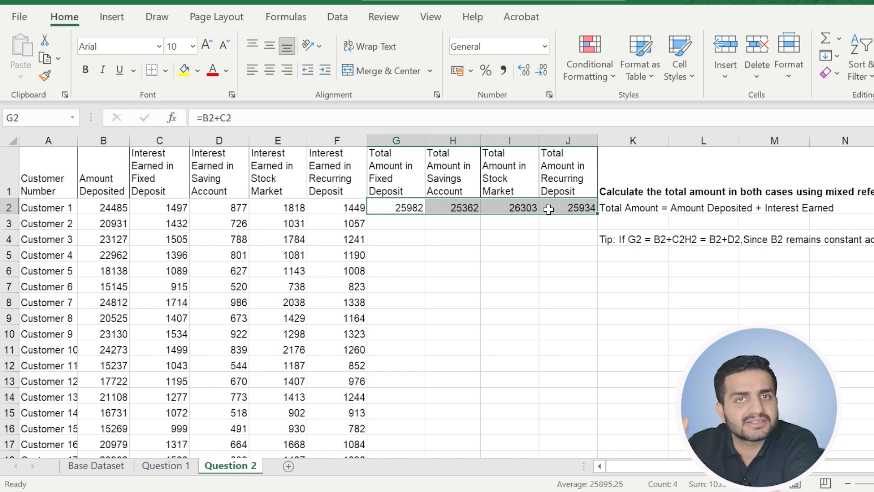
click(421, 238)
click(405, 209)
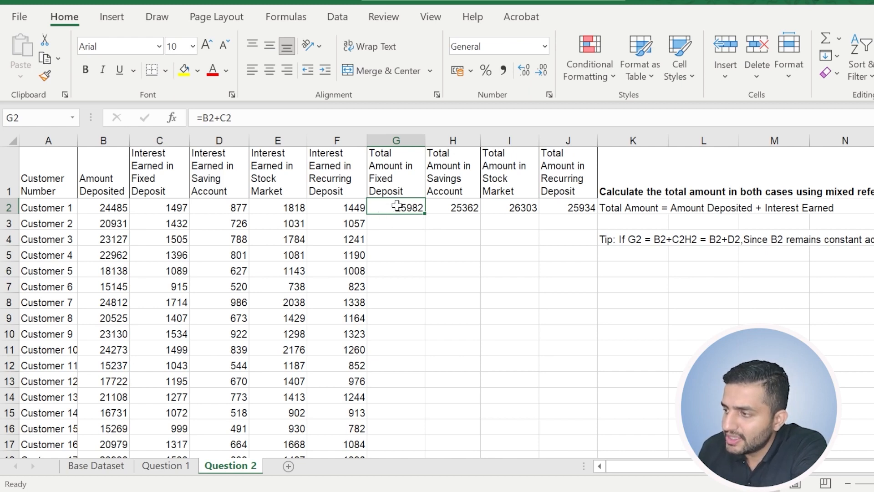
click(407, 223)
text(=)
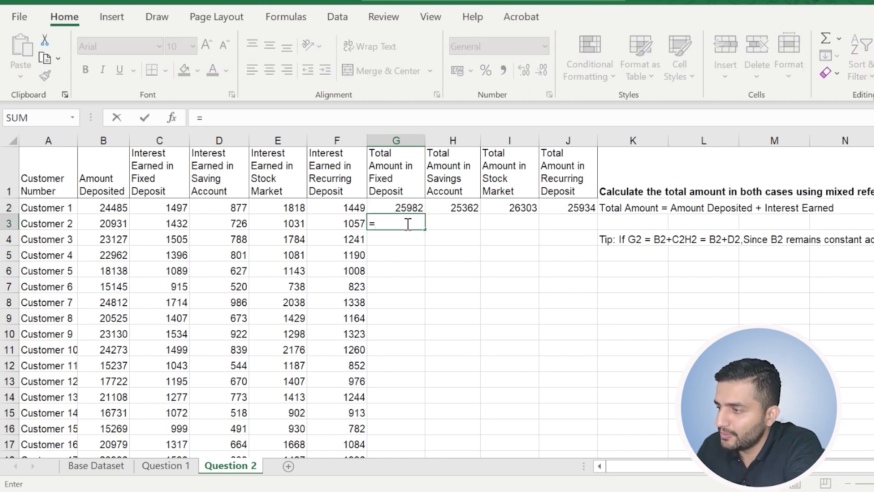
click(117, 224)
text(+)
click(154, 221)
key(Return)
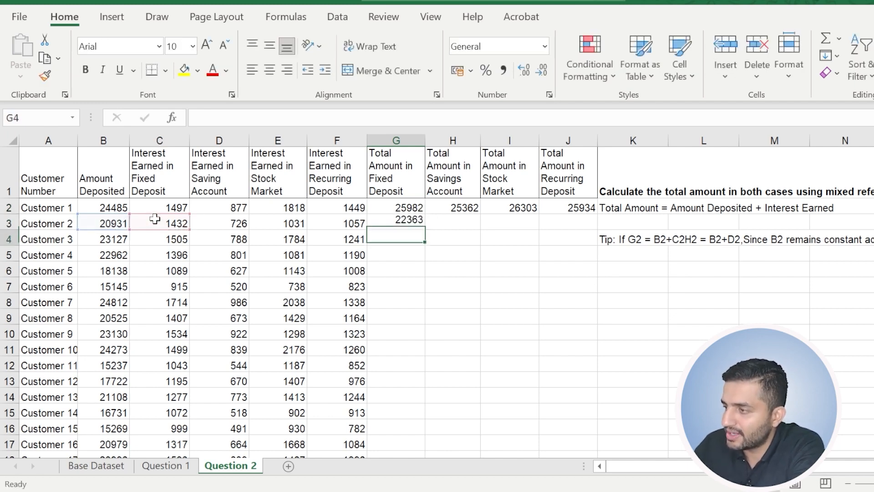
Try to fill the relative-reference formula from G3 across to J3 for Customer 2's other totals.
click(396, 224)
drag(426, 229, 558, 249)
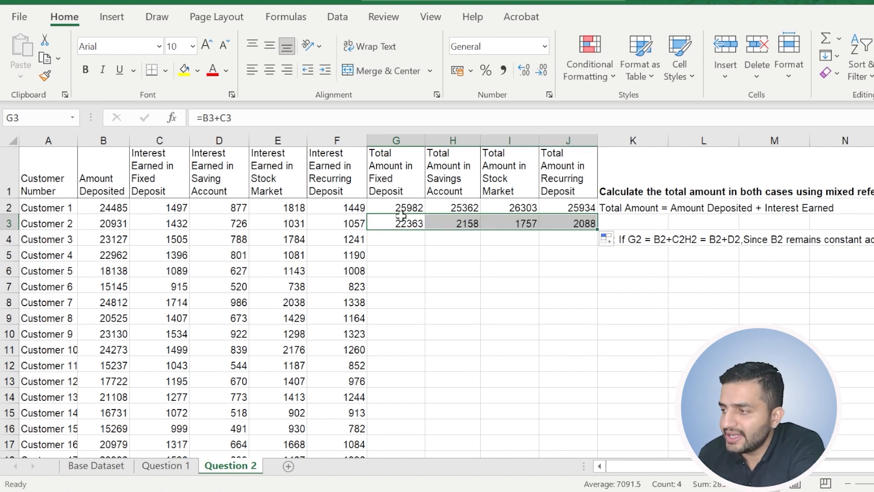
Examine which cells the formulas in G3 and H3 reference, comparing them with the deposit in column B and the interest columns.
click(399, 222)
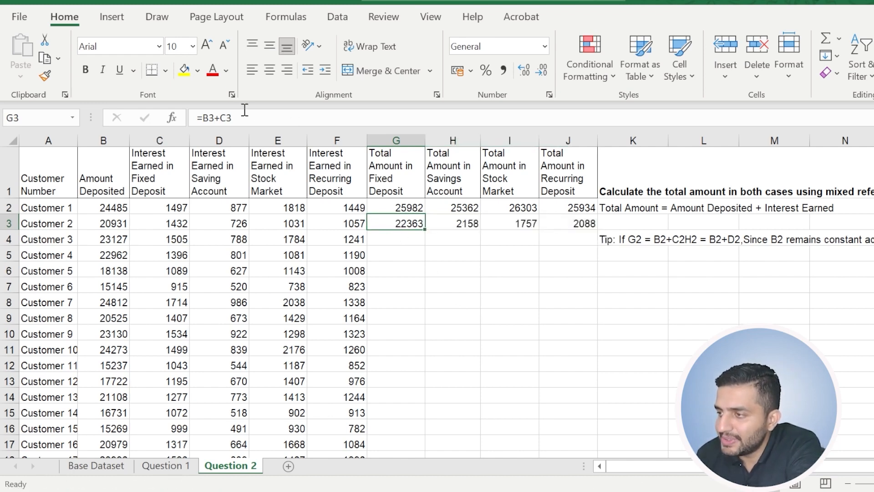
click(208, 116)
click(469, 223)
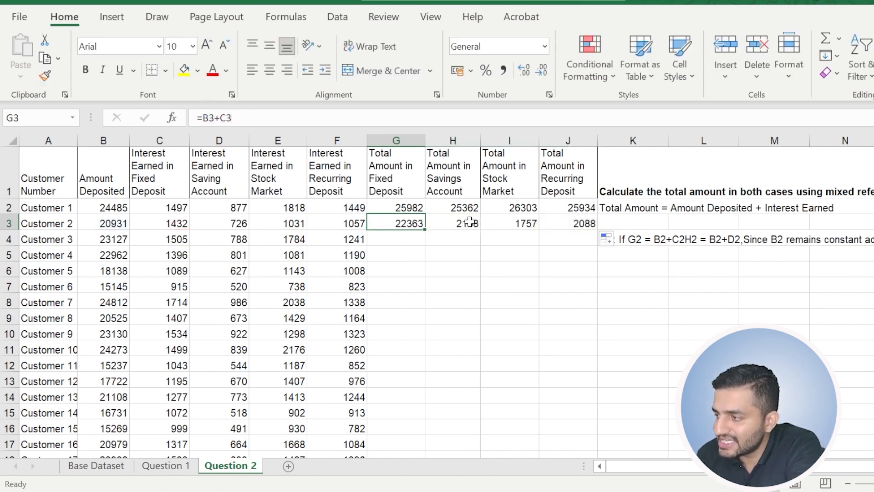
click(116, 222)
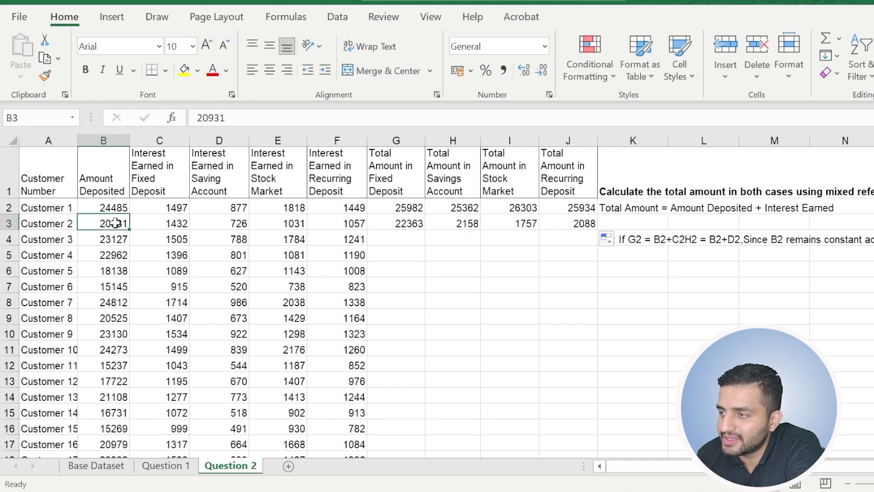
click(235, 222)
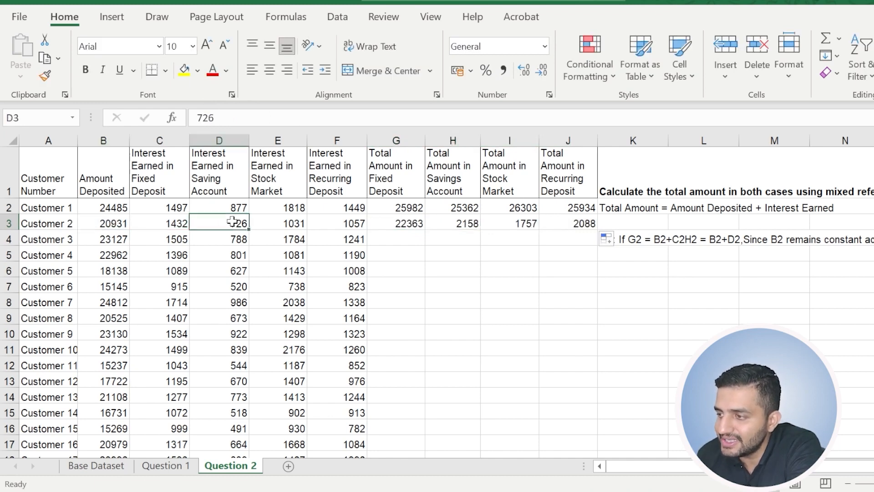
click(469, 223)
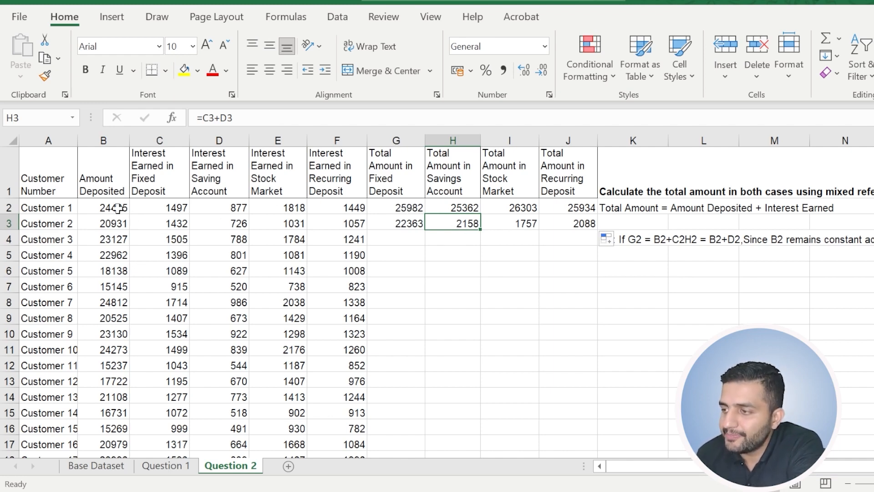
click(116, 208)
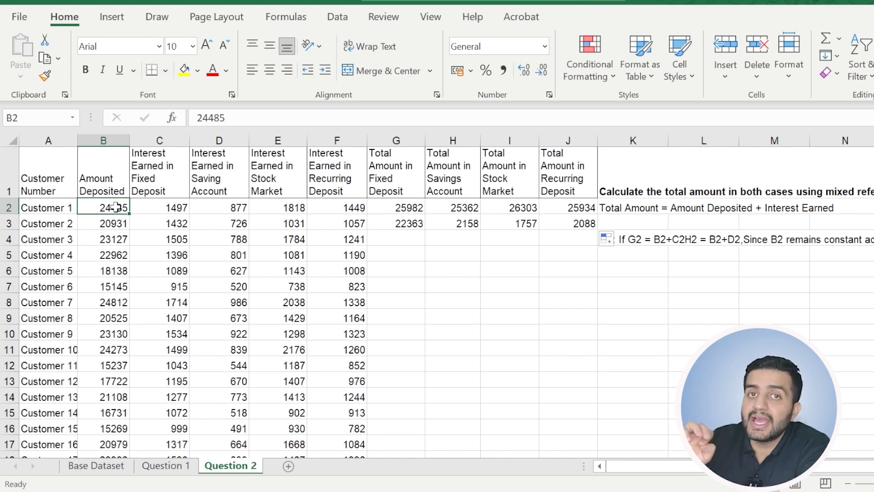
drag(162, 207, 339, 210)
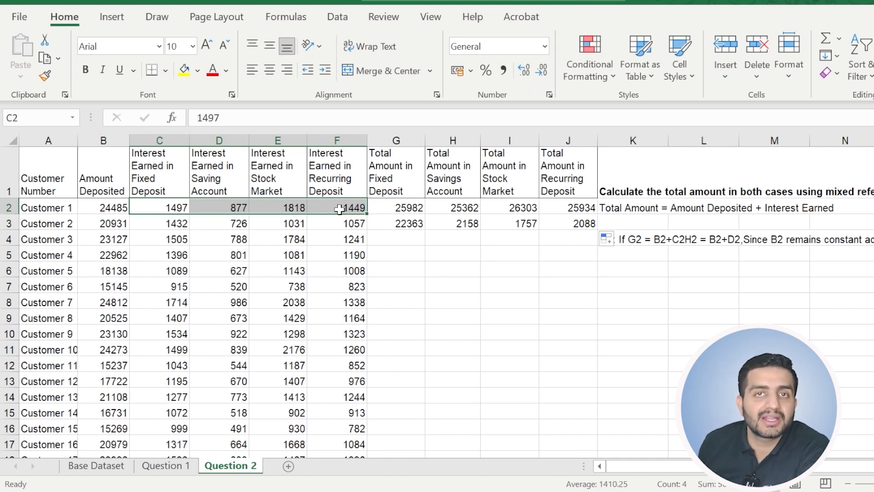
drag(410, 224, 559, 224)
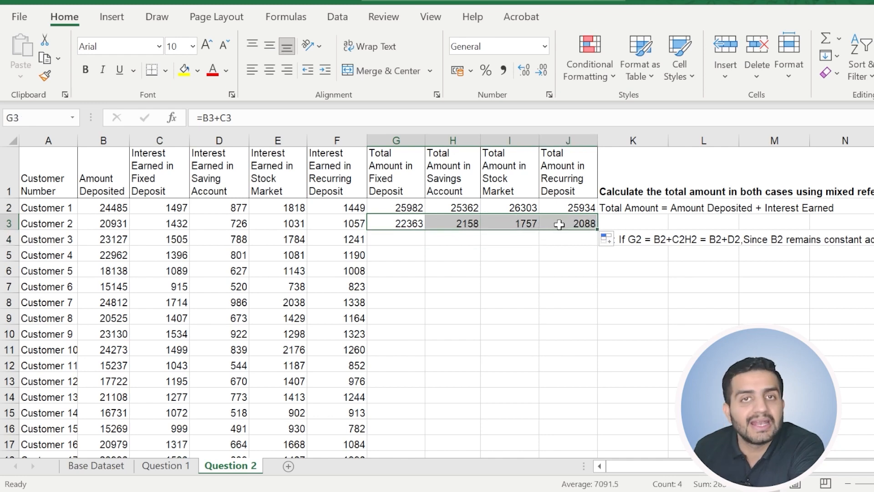
Lock the deposit column in Customer 2's fixed deposit formula in G3, making it =$B3+C3.
click(415, 225)
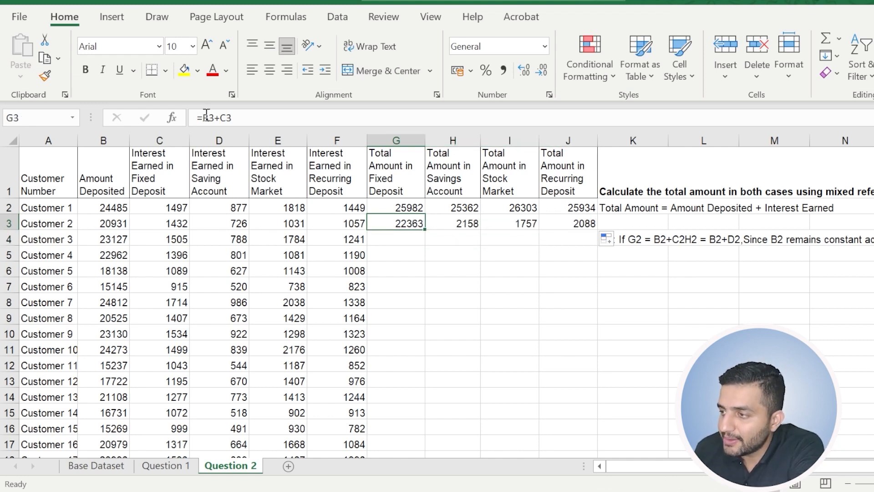
click(203, 118)
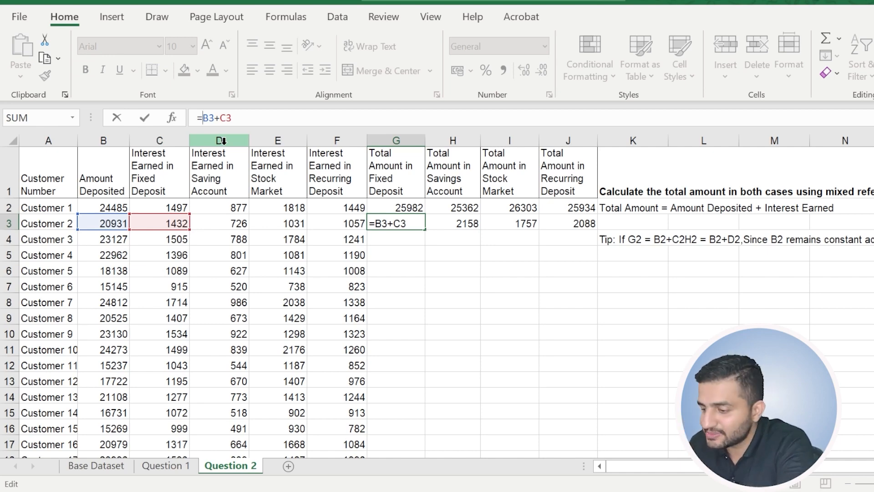
text($)
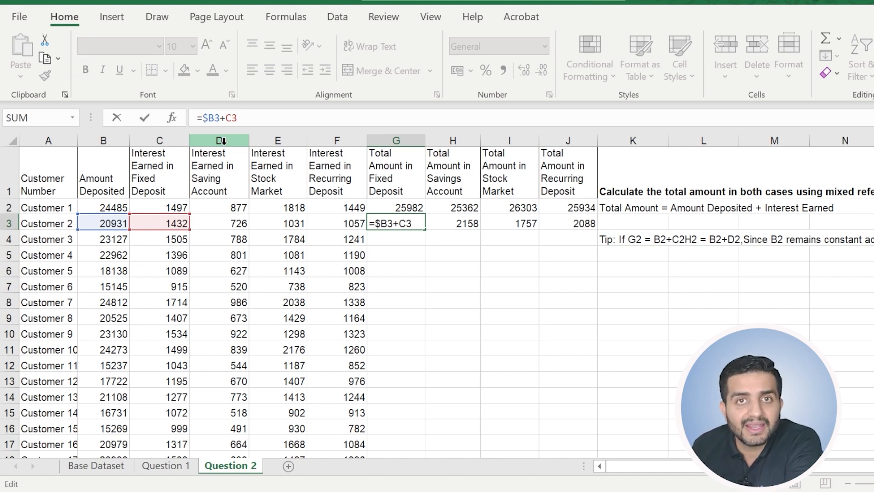
key(BackSpace)
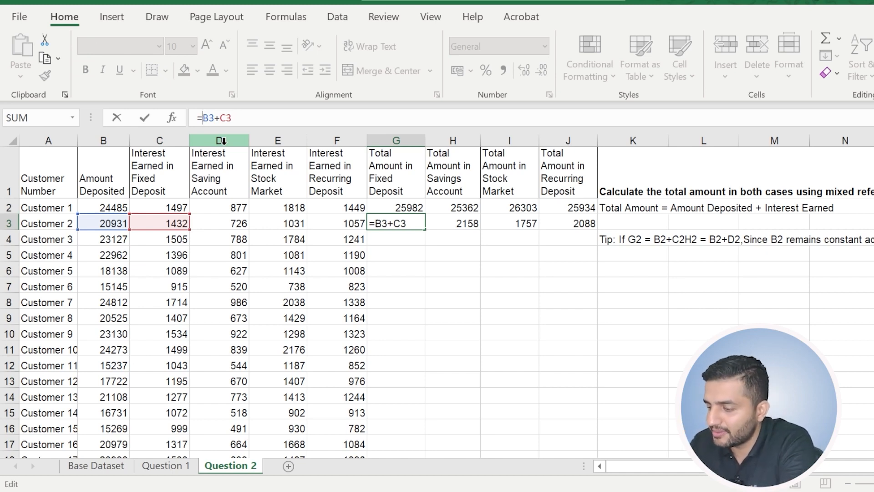
key(F4)
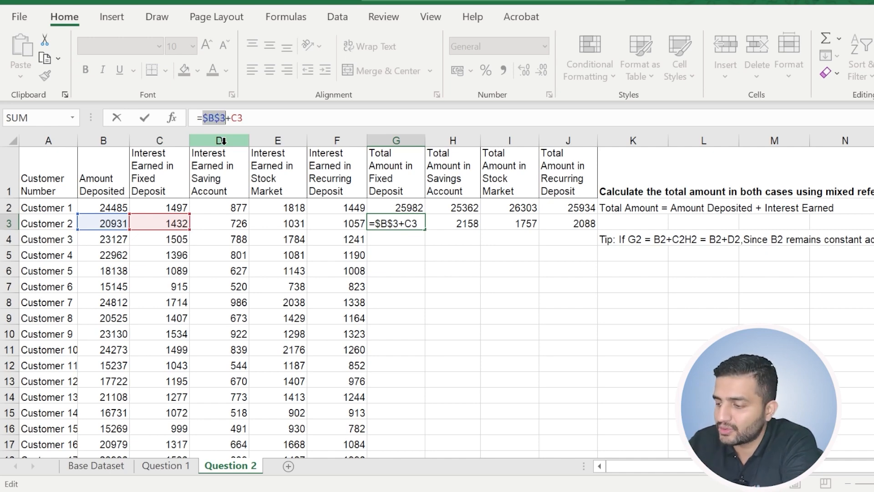
key(F4)
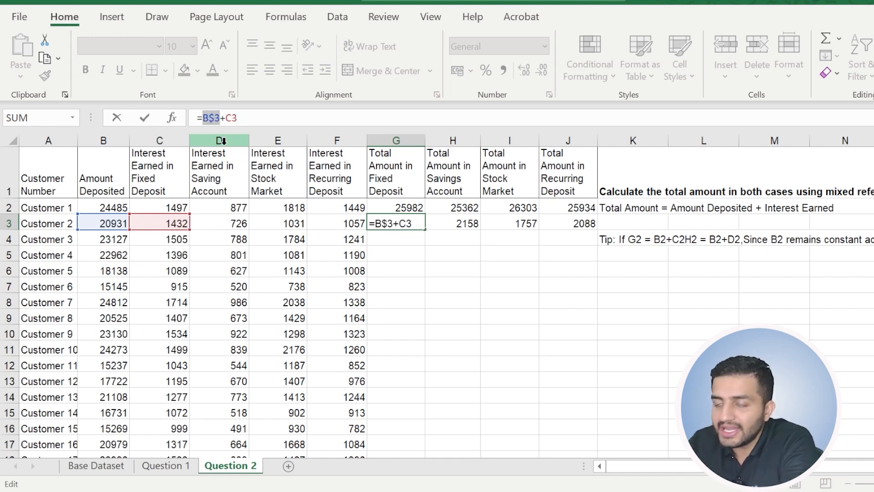
key(F4)
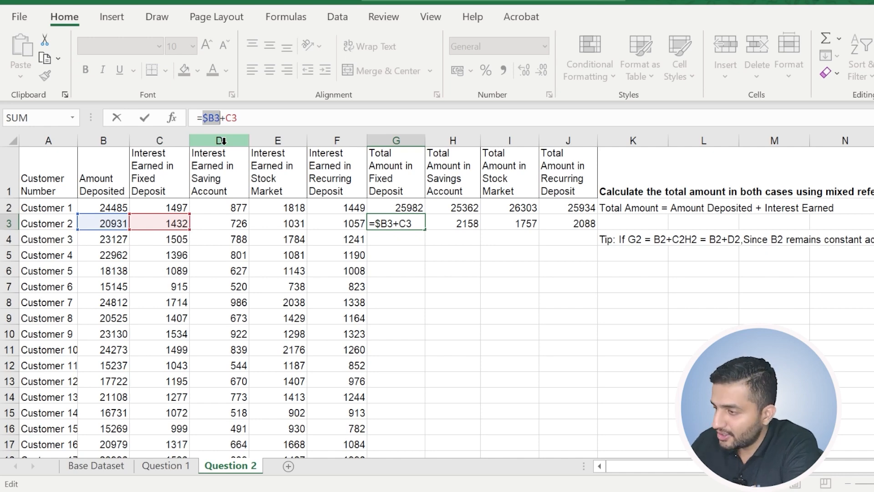
key(Return)
Fill the mixed-reference formula from G3 across to J3 for Customer 2's remaining totals.
click(407, 223)
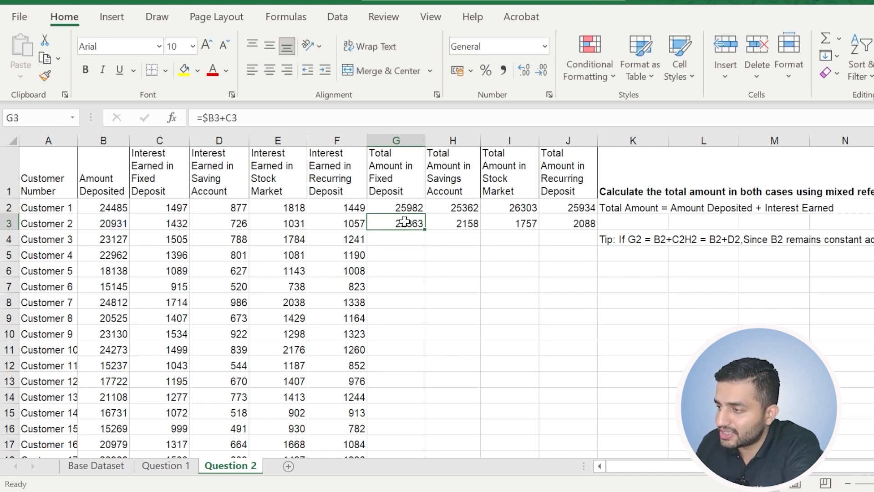
drag(425, 229, 587, 225)
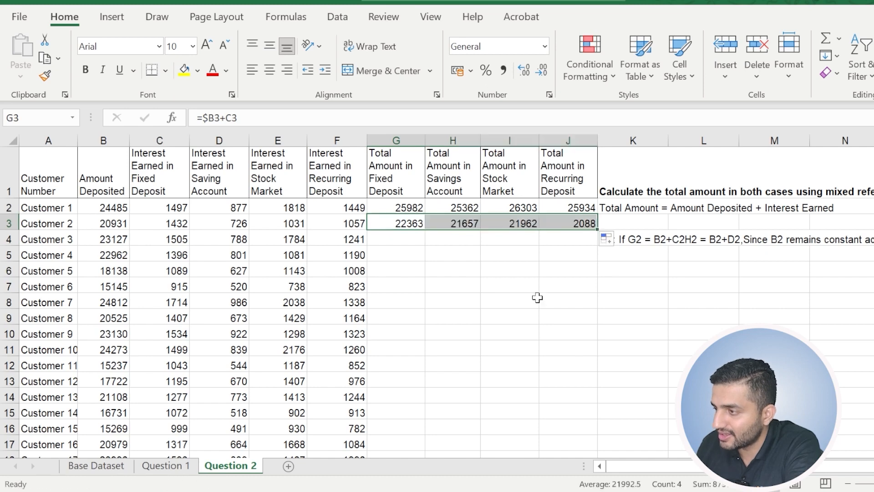
click(465, 274)
Check how Customer 2's filled formulas in H3, I3 and J3 reference the deposit in column B.
click(469, 223)
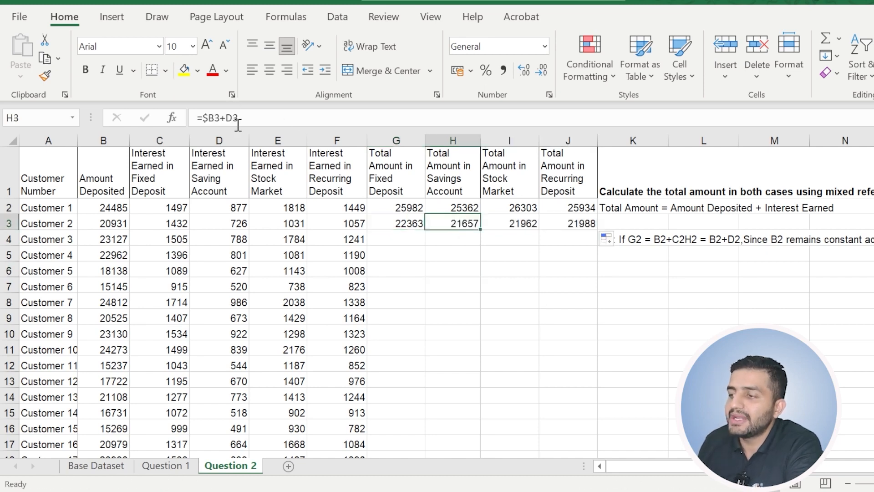
drag(203, 118, 214, 117)
key(Escape)
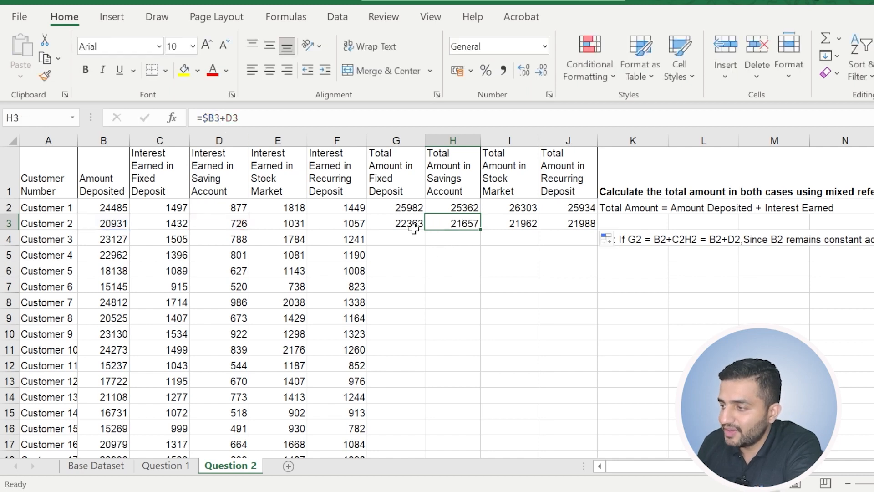
click(418, 223)
drag(418, 223, 444, 223)
click(463, 220)
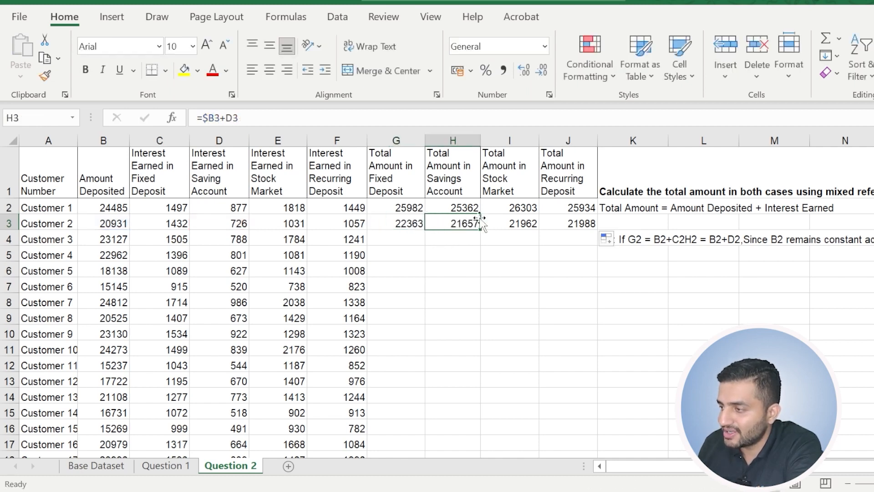
click(520, 221)
click(560, 223)
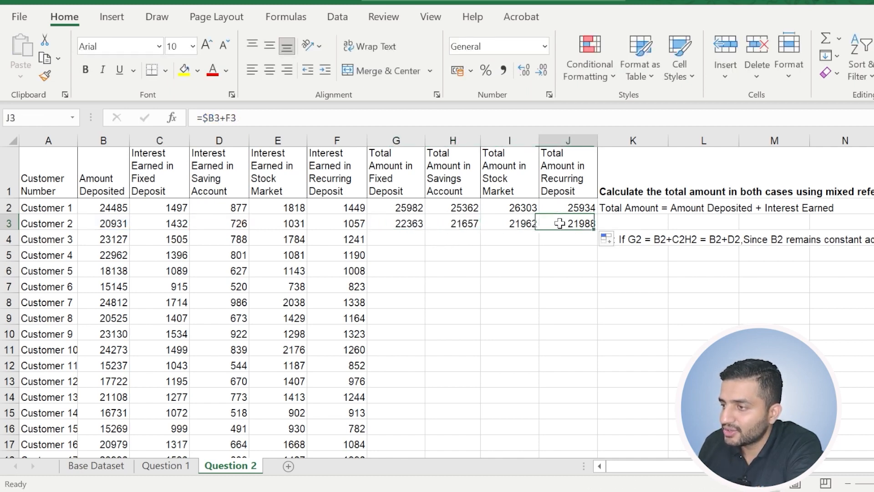
click(212, 117)
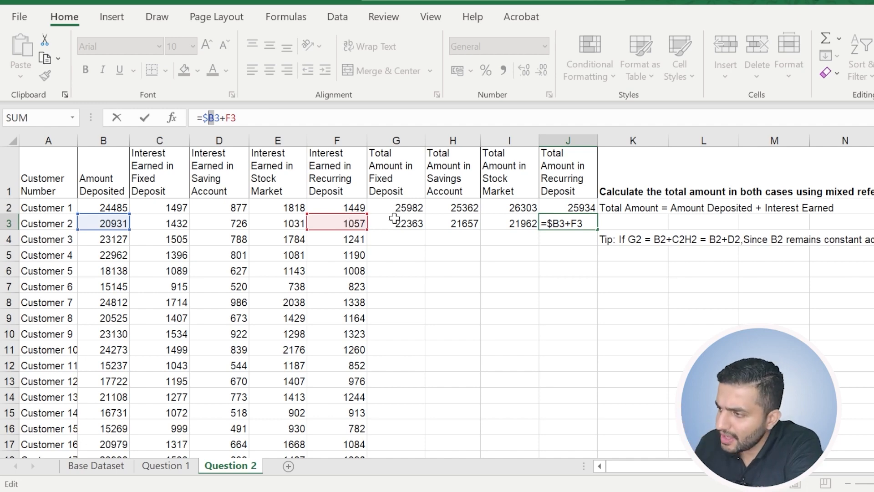
Fill Customer 2's four total formulas in G3:J3 down the rows for all remaining customers.
drag(397, 223, 569, 227)
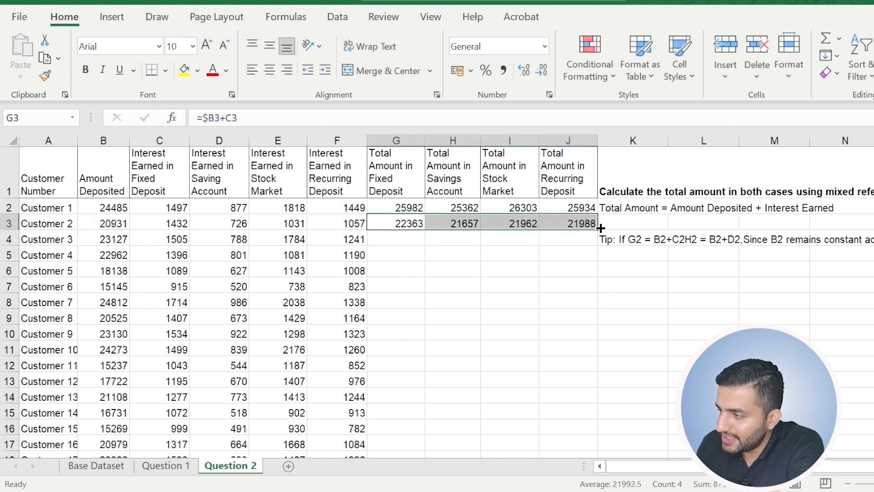
double_click(597, 236)
click(453, 349)
Check the column and row parts of the deposit reference in filled formulas such as G8, G10 and H11.
click(412, 302)
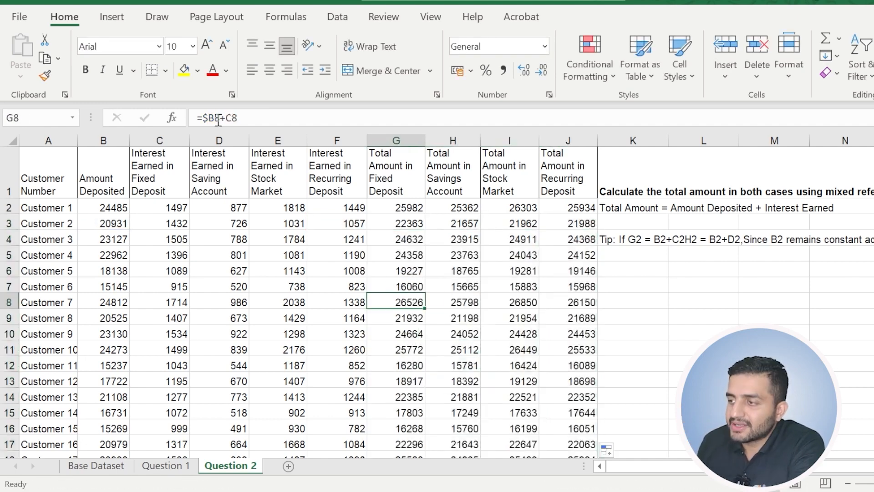
click(217, 118)
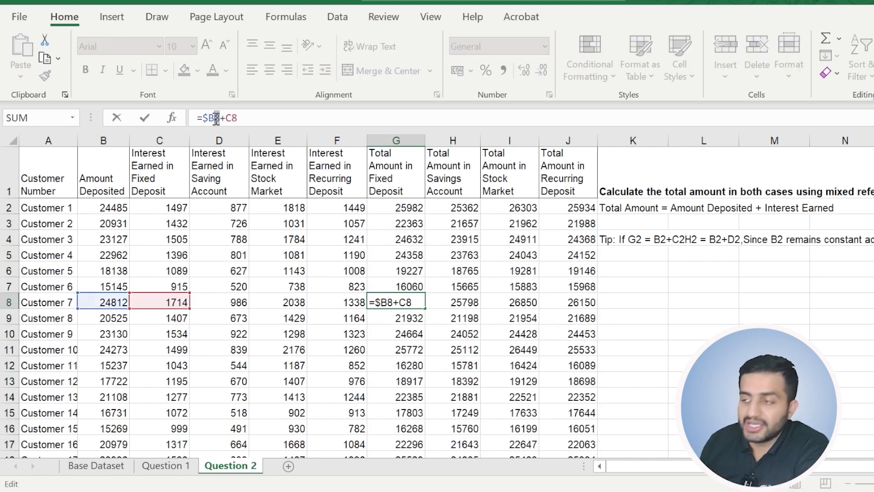
key(Escape)
click(400, 335)
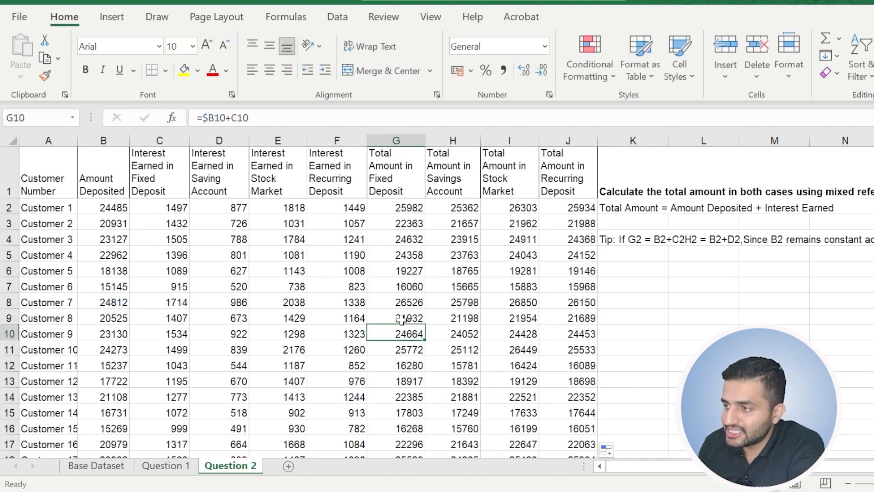
click(224, 119)
key(Escape)
click(217, 119)
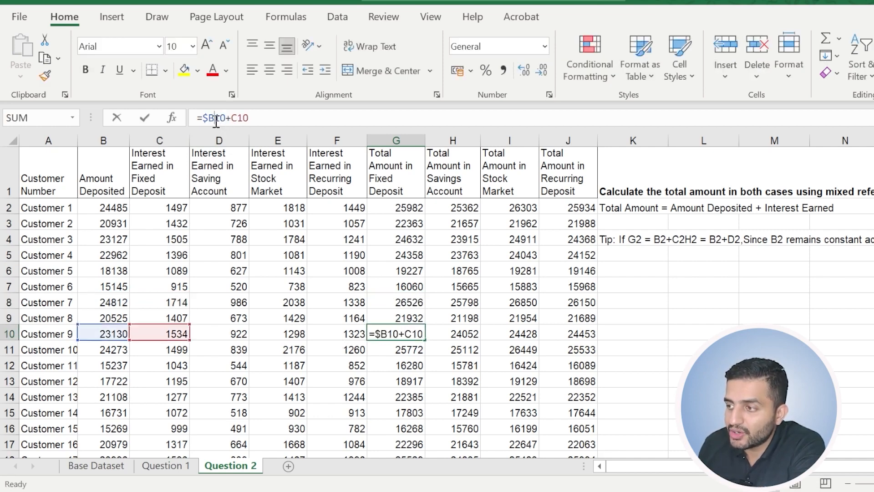
double_click(207, 119)
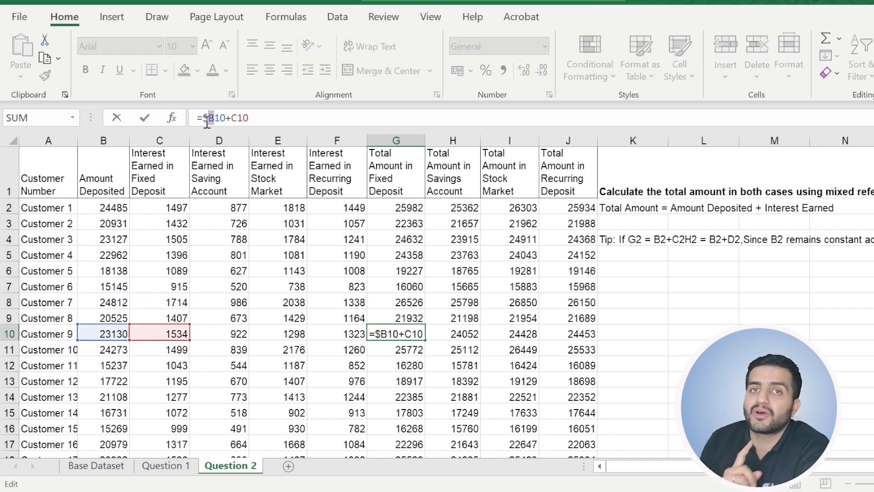
key(Escape)
click(458, 350)
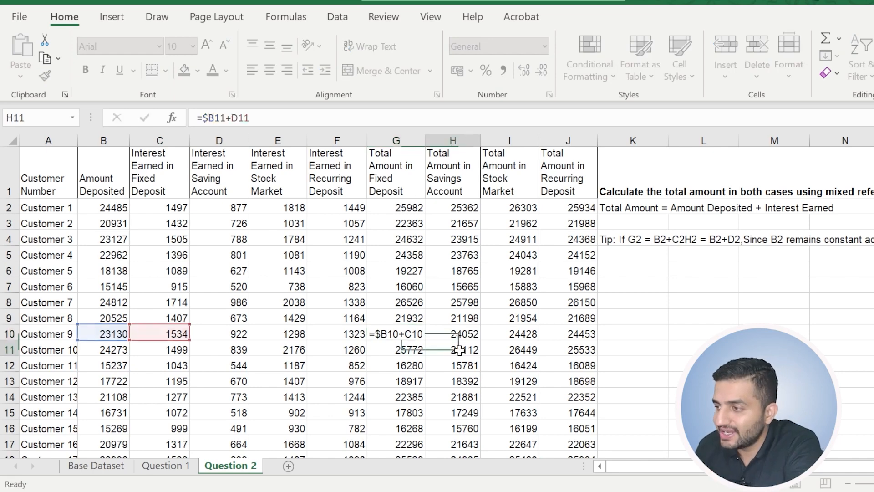
click(529, 337)
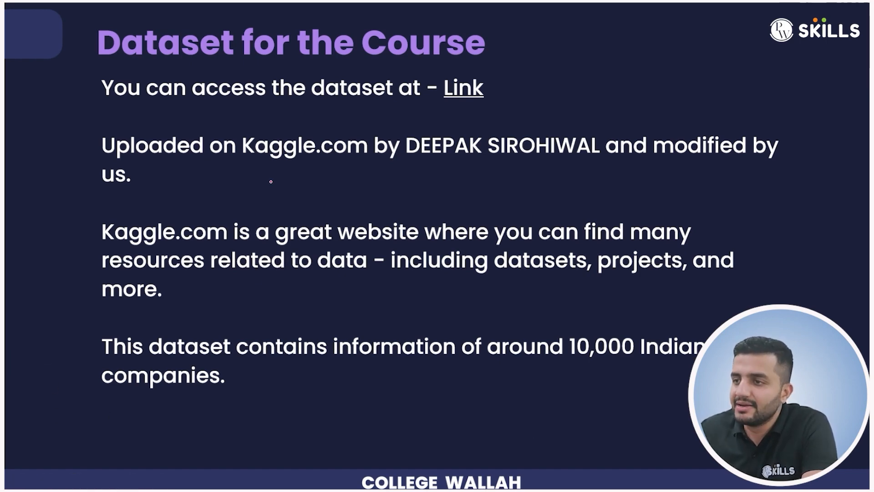
drag(242, 166, 339, 162)
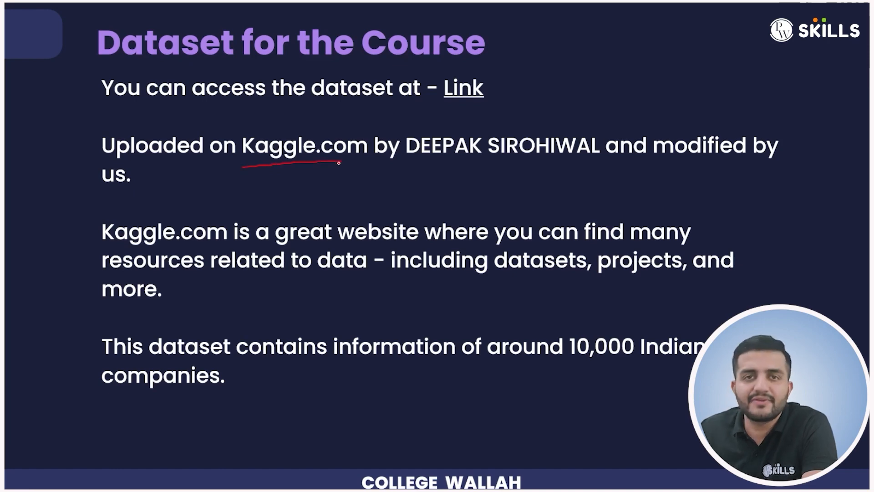
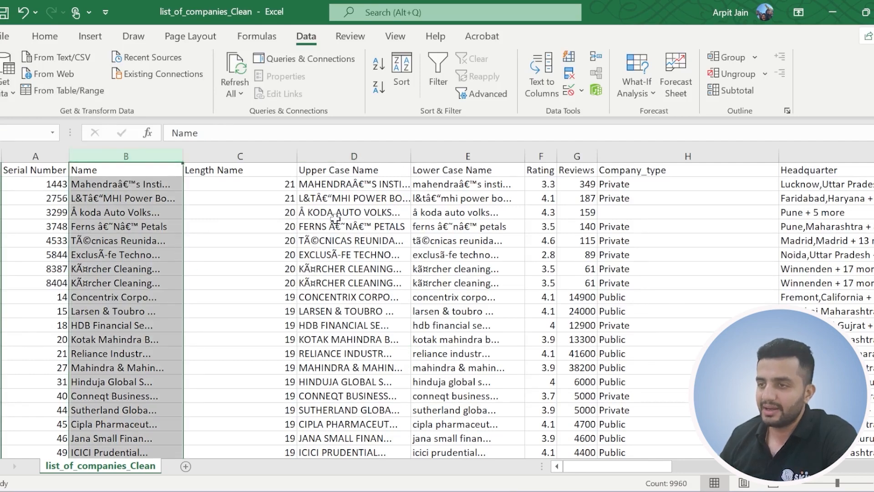
Insert a blank column before Upper Case Name and title it "Left Extract".
click(232, 156)
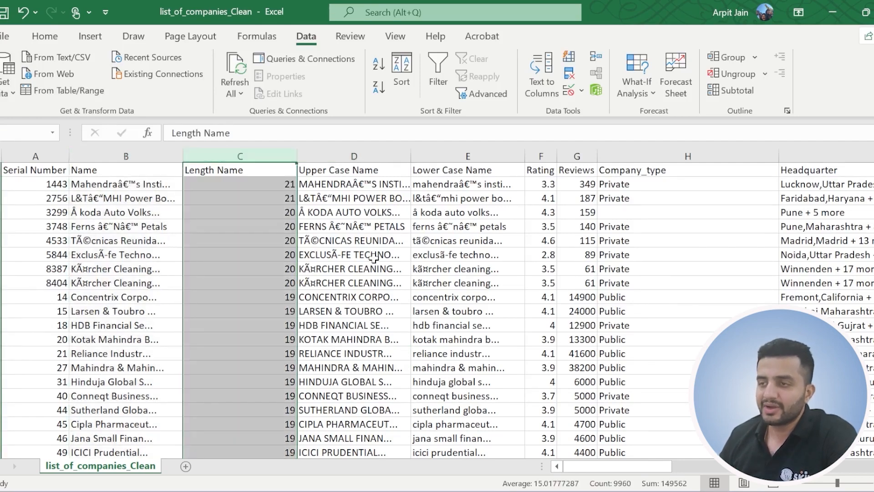
click(344, 156)
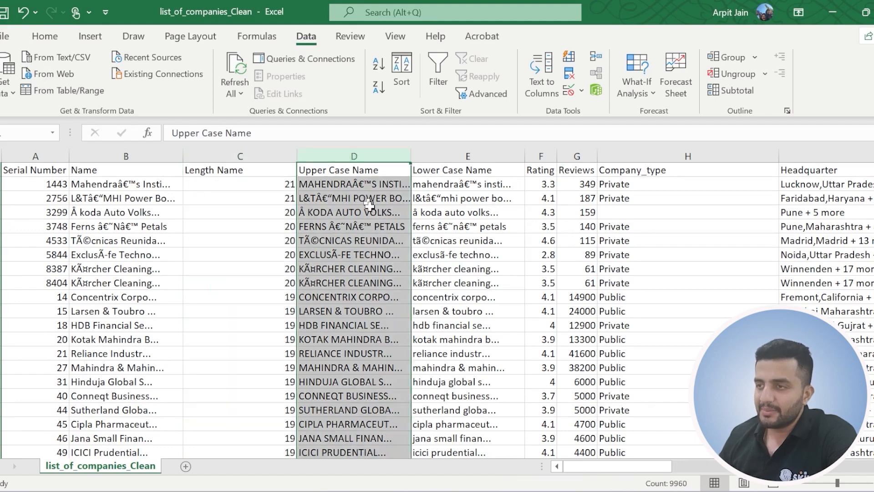
right_click(328, 159)
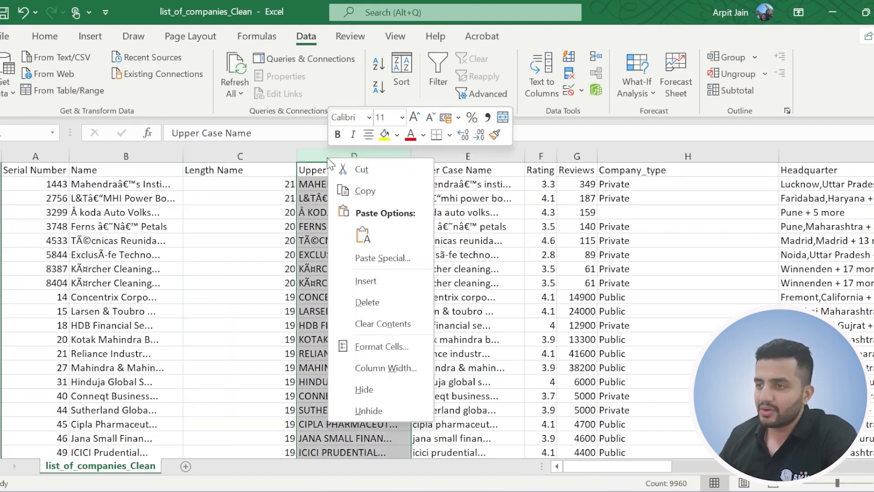
click(381, 279)
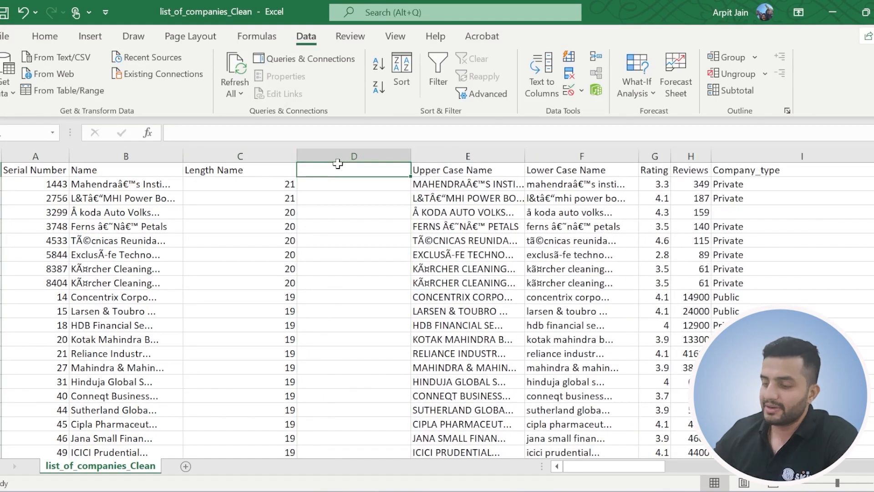
text(Left Extract)
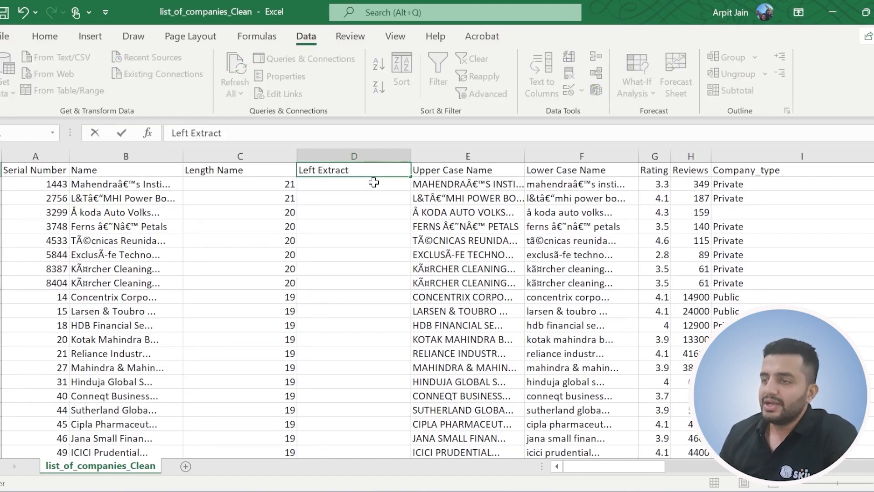
key(Return)
Extract the first three characters of each company name with =LEFT(B2,3) in D2, filled down the Left Extract column.
click(116, 189)
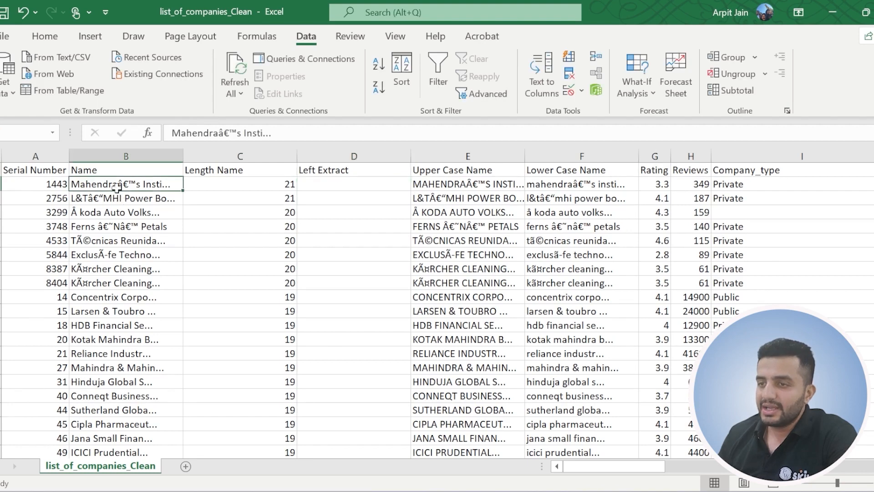
click(342, 189)
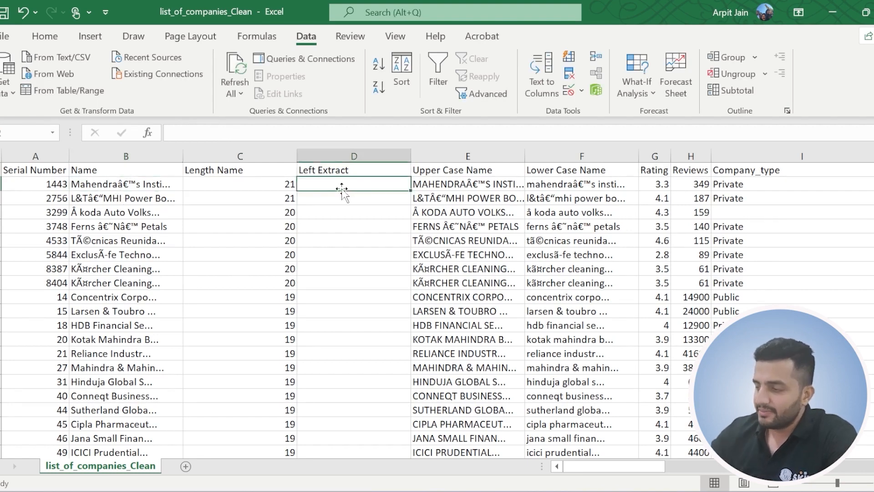
text(=lef)
key(Tab)
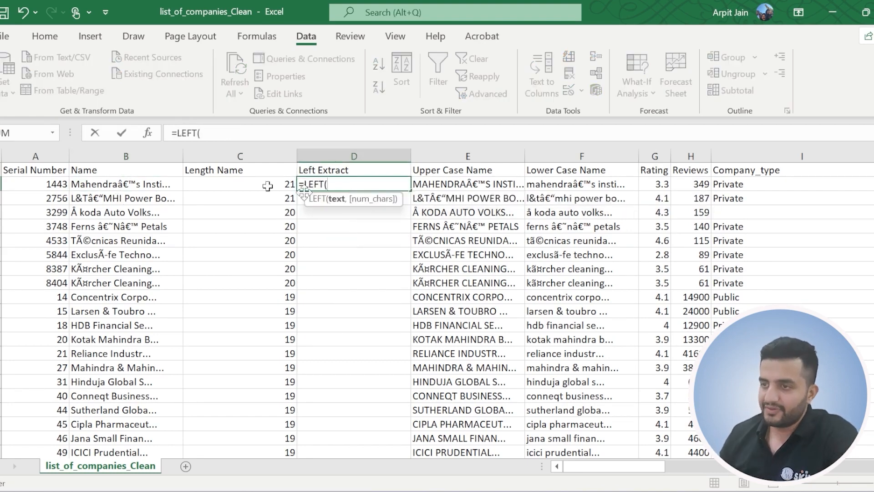
click(101, 185)
text(,3)
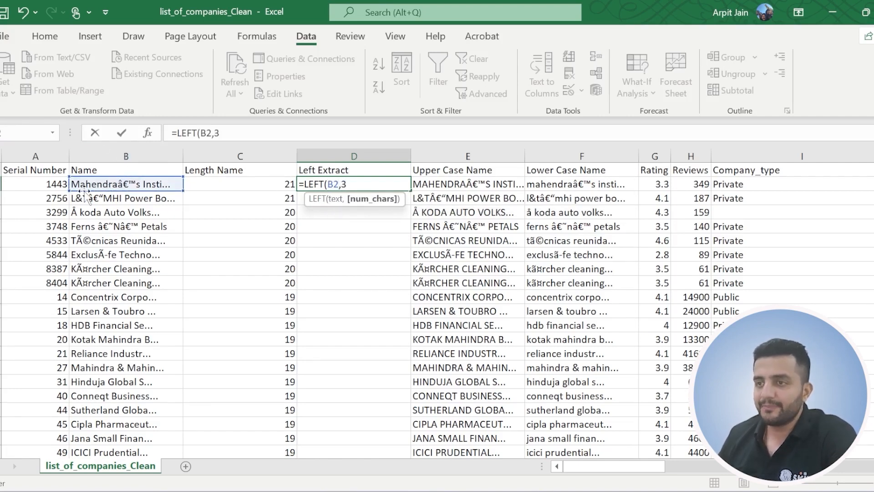
click(235, 135)
text())
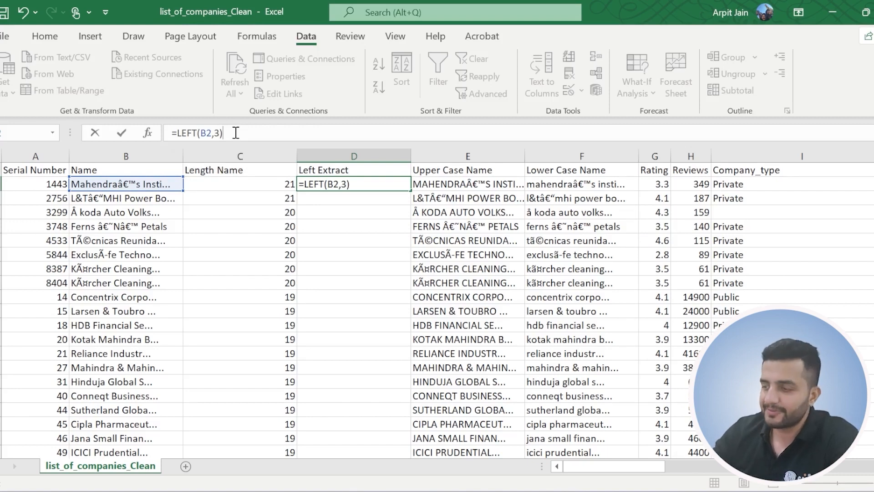
key(Return)
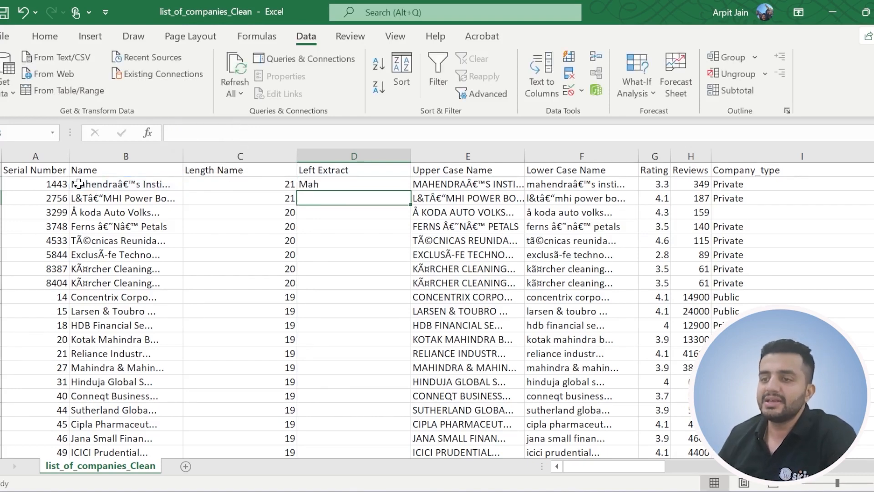
click(348, 186)
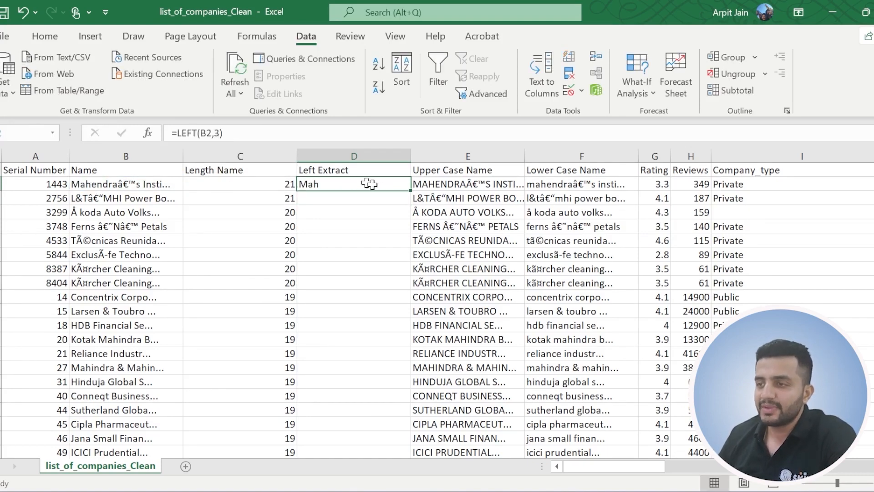
double_click(408, 191)
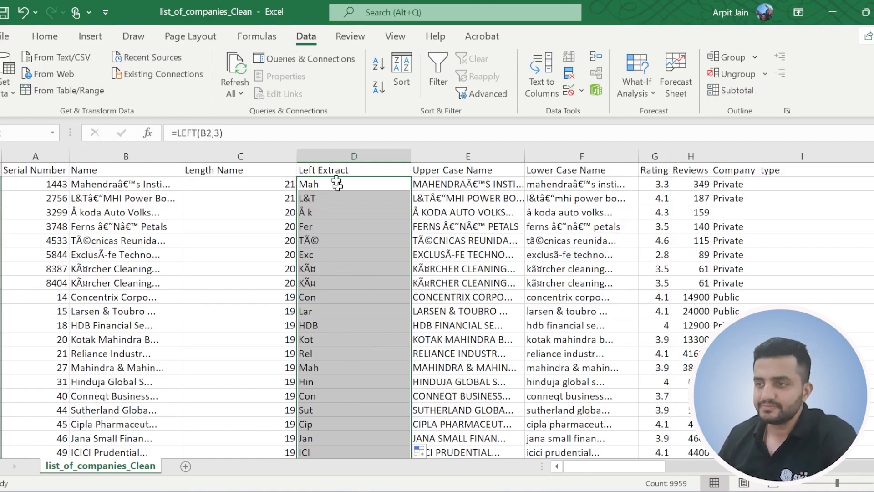
Sort the whole dataset in ascending order by Left Extract, expanding the selection to the neighbouring columns, and look through the sorted extracts.
click(354, 156)
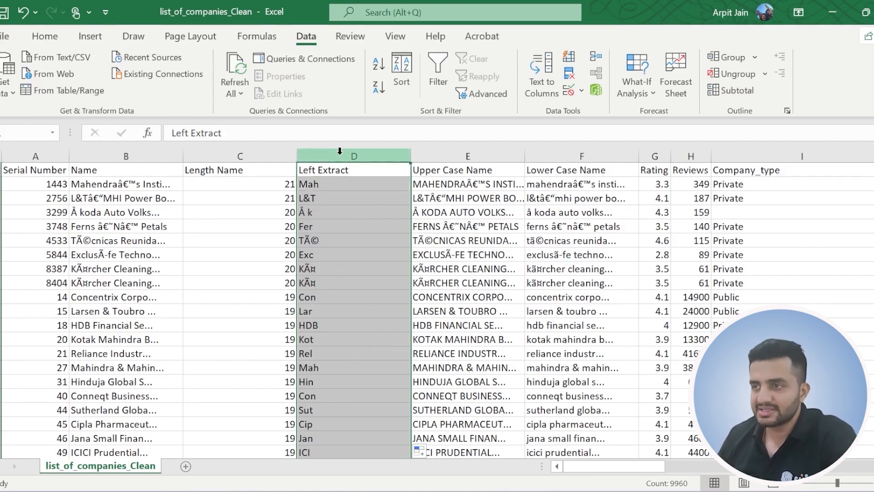
click(383, 64)
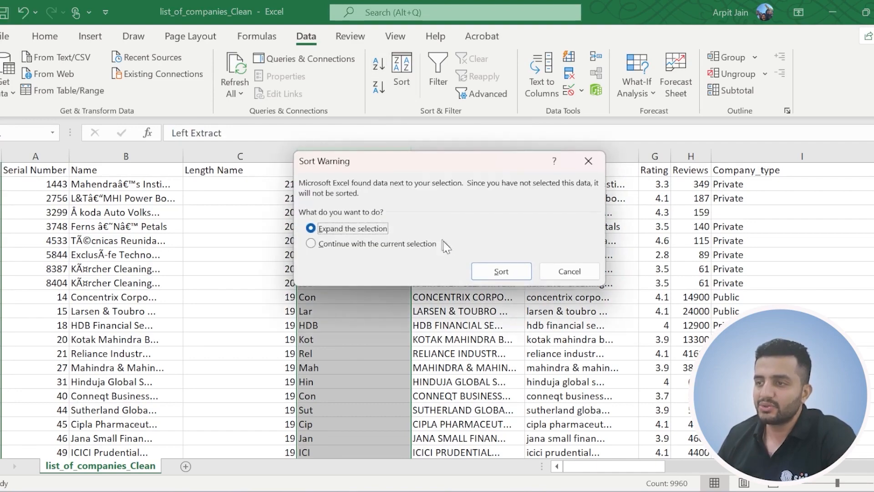
click(502, 272)
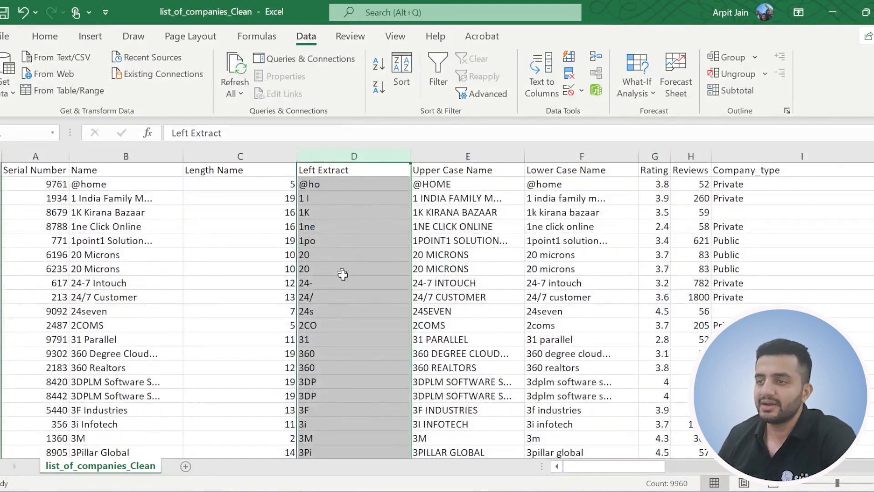
scroll(349, 282, down, 12)
scroll(350, 282, up, 12)
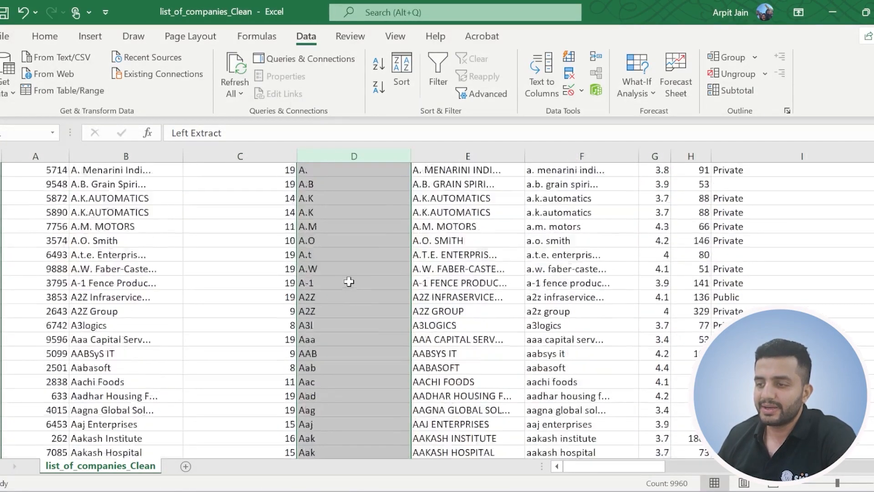
click(311, 182)
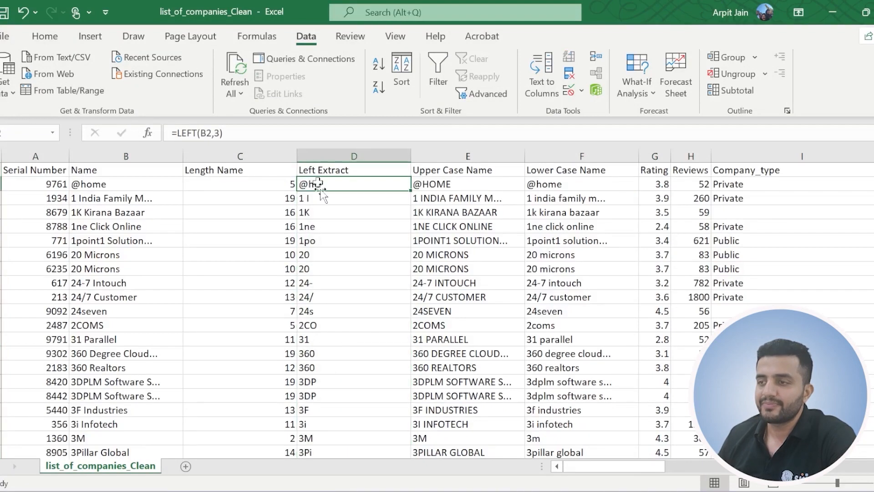
click(105, 150)
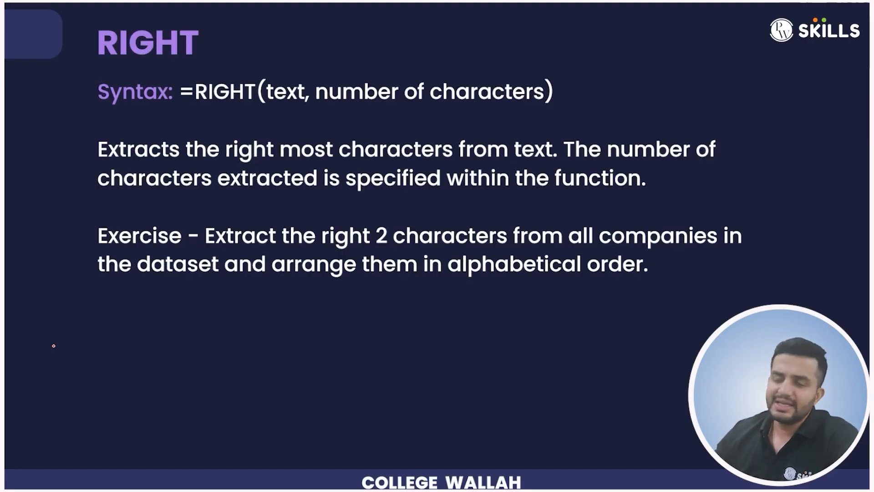
drag(100, 66, 169, 62)
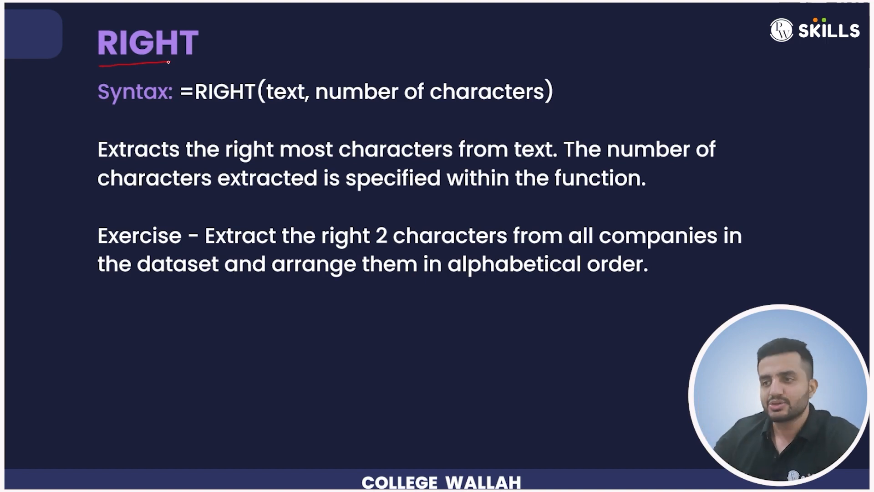
drag(193, 107, 233, 106)
drag(278, 47, 284, 73)
drag(279, 64, 290, 60)
drag(322, 111, 496, 104)
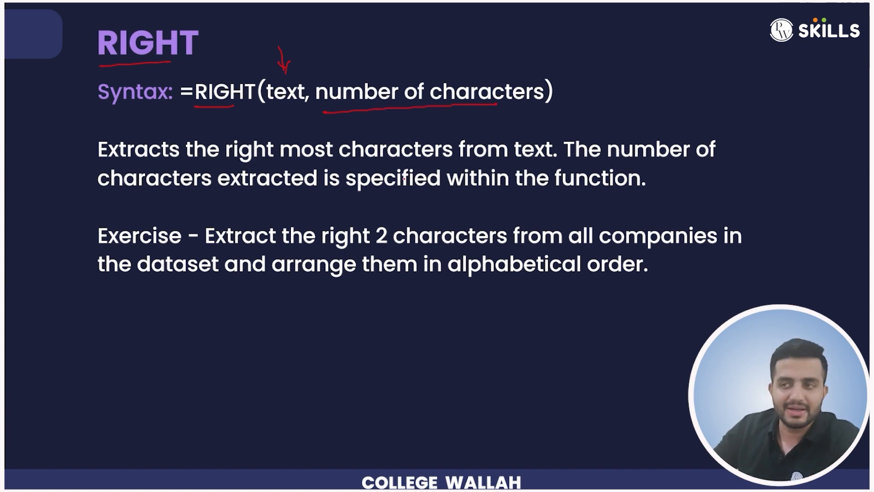
mouse_move(128, 351)
mouse_down()
mouse_move(154, 370)
mouse_move(175, 362)
mouse_up()
click(164, 342)
drag(171, 354, 179, 354)
drag(104, 341, 118, 345)
drag(188, 331, 195, 333)
drag(207, 327, 209, 382)
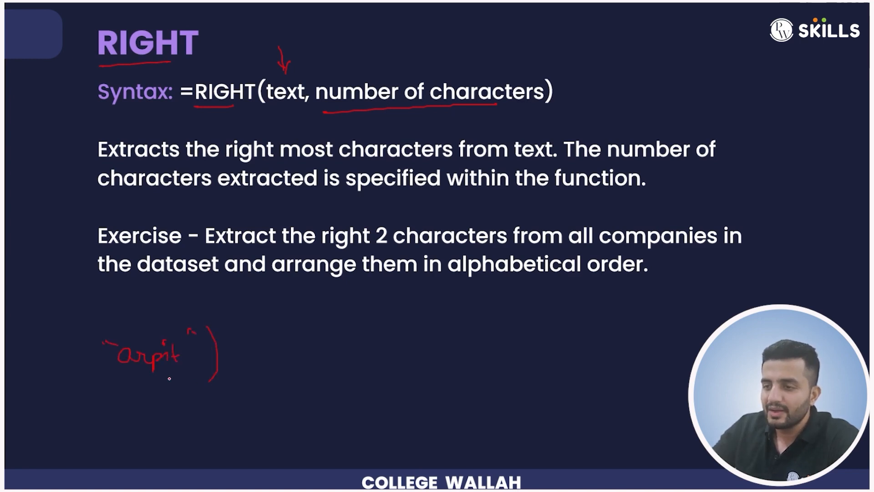
drag(92, 341, 95, 378)
drag(24, 363, 24, 374)
drag(23, 361, 35, 371)
mouse_move(40, 366)
mouse_down()
mouse_move(56, 382)
mouse_move(67, 370)
mouse_up()
click(41, 361)
drag(63, 363, 70, 362)
mouse_move(194, 362)
mouse_down()
mouse_move(190, 370)
mouse_move(211, 349)
mouse_move(206, 359)
mouse_up()
drag(268, 345, 286, 352)
mouse_move(289, 341)
mouse_down()
mouse_move(290, 355)
mouse_move(327, 344)
mouse_move(361, 348)
mouse_up()
click(344, 330)
drag(352, 340, 370, 339)
drag(318, 362, 365, 354)
drag(324, 367, 364, 358)
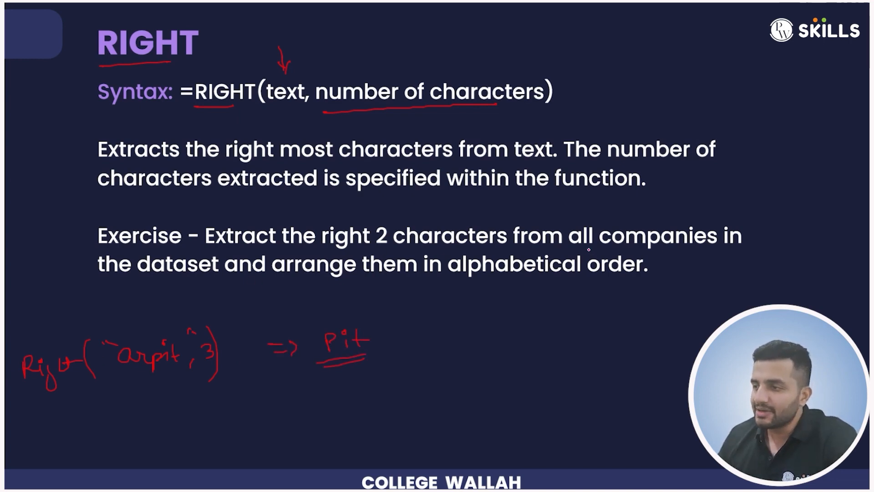
drag(613, 244, 623, 245)
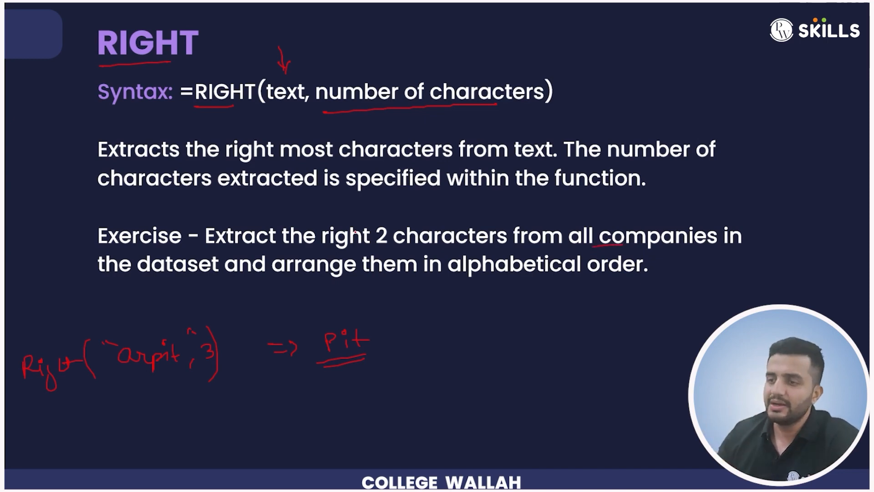
drag(456, 277, 501, 279)
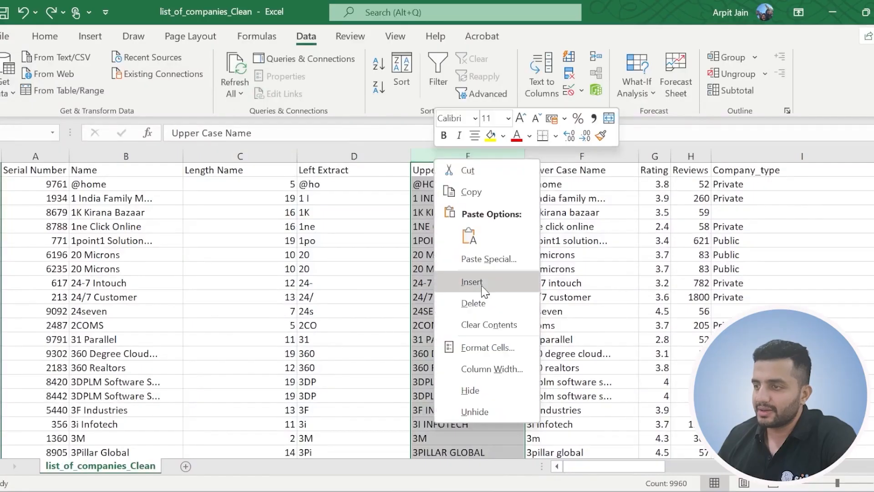
Insert a blank column between Left Extract and Upper Case Name and title it "Right Extract".
click(475, 284)
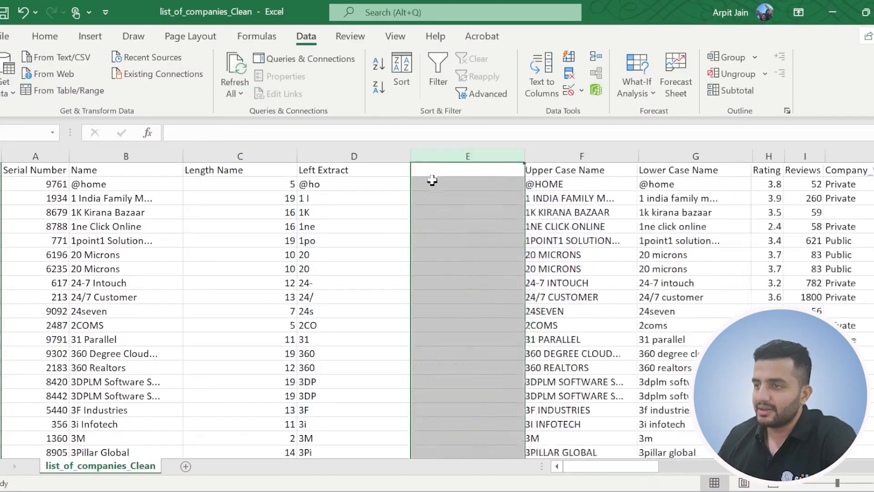
click(431, 172)
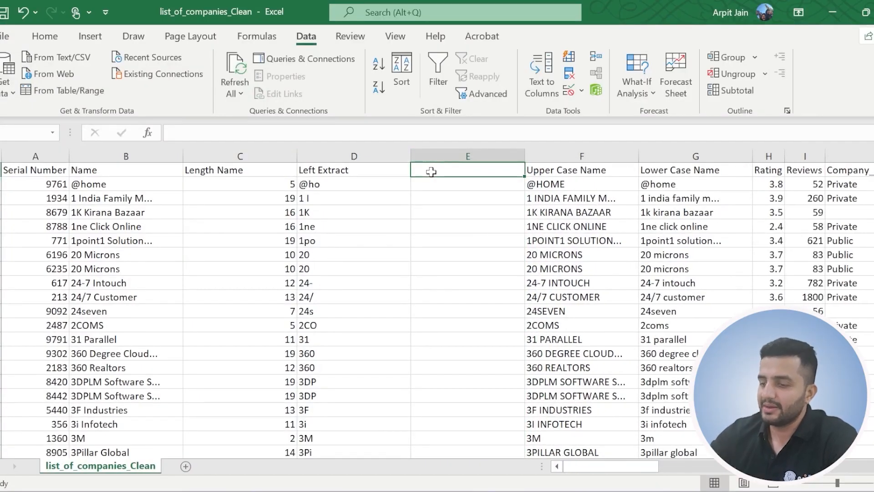
text(Right Extract)
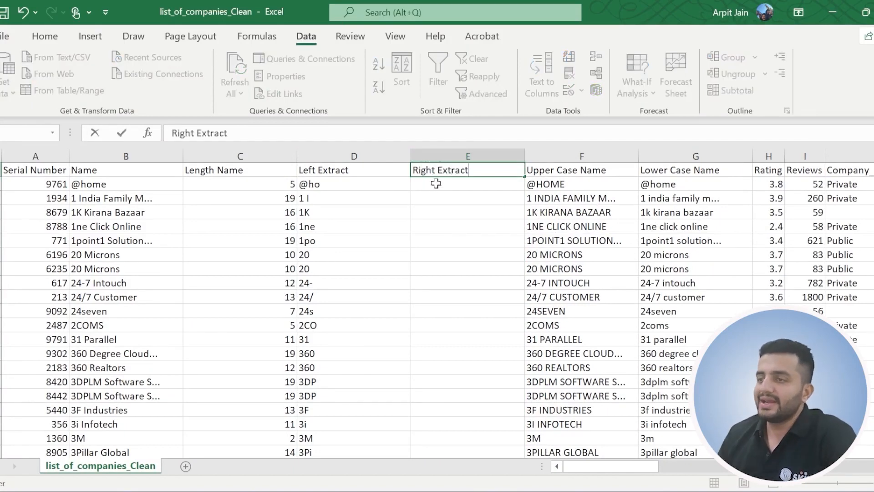
key(Return)
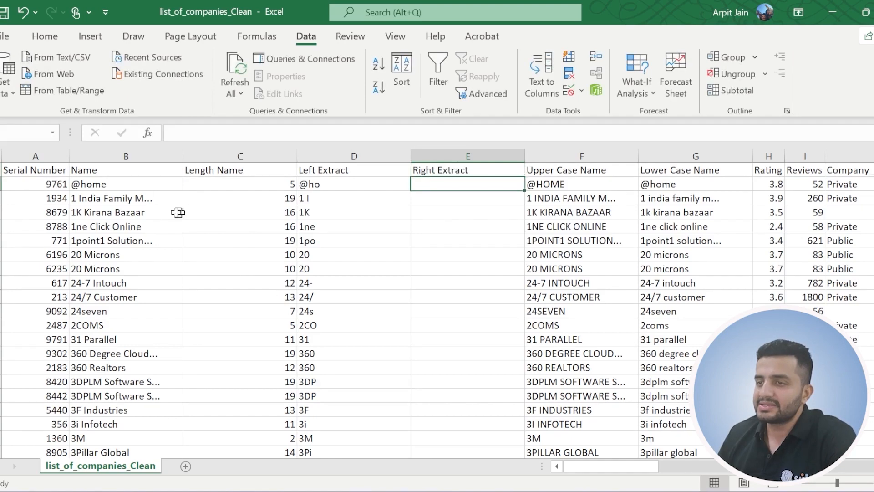
Extract the last three characters of each company name with =RIGHT(B2,3) in E2, filled down the Right Extract column.
click(125, 184)
drag(125, 184, 128, 297)
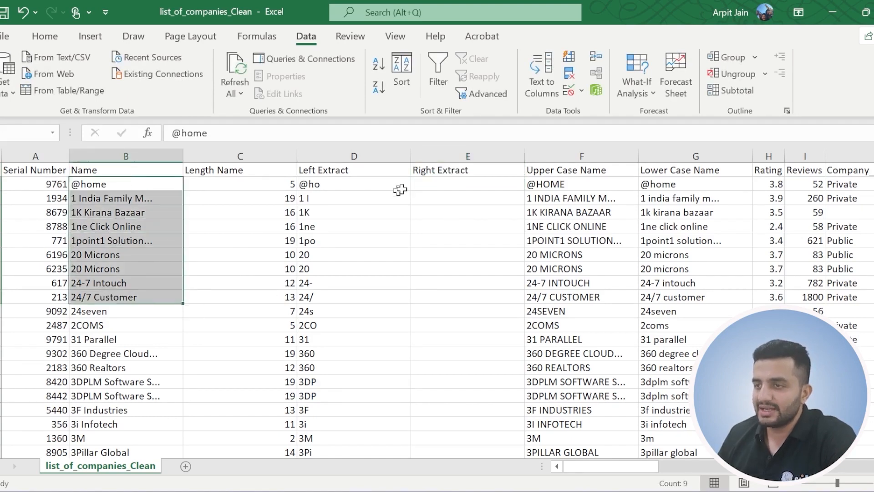
click(446, 185)
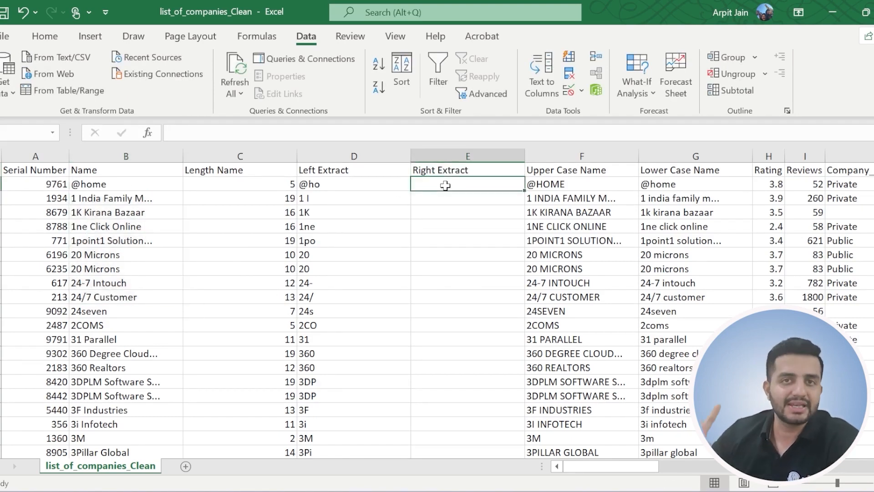
text(=right)
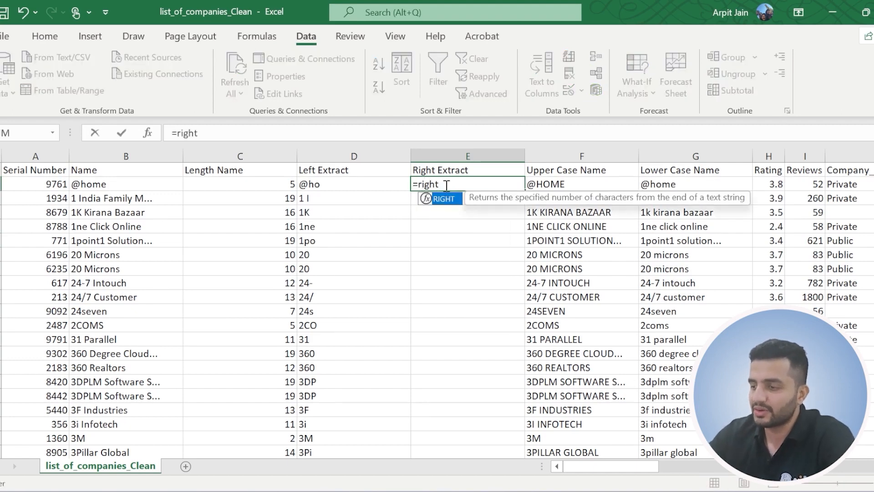
key(Tab)
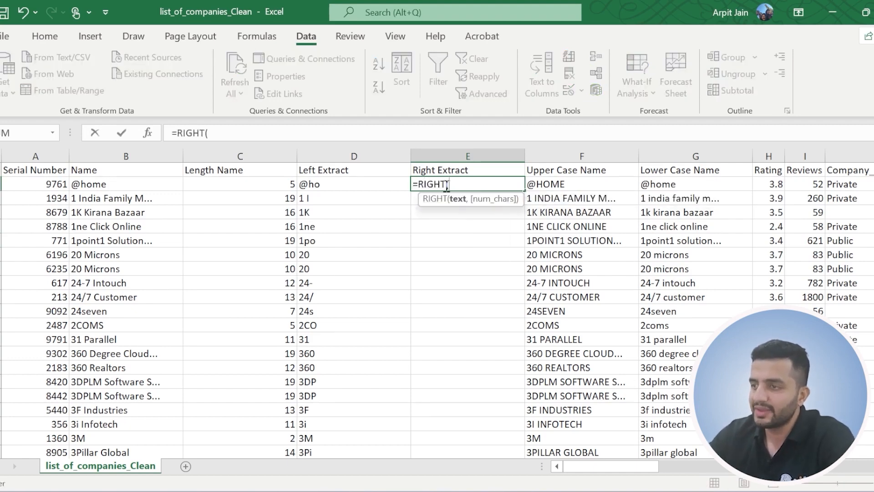
click(99, 182)
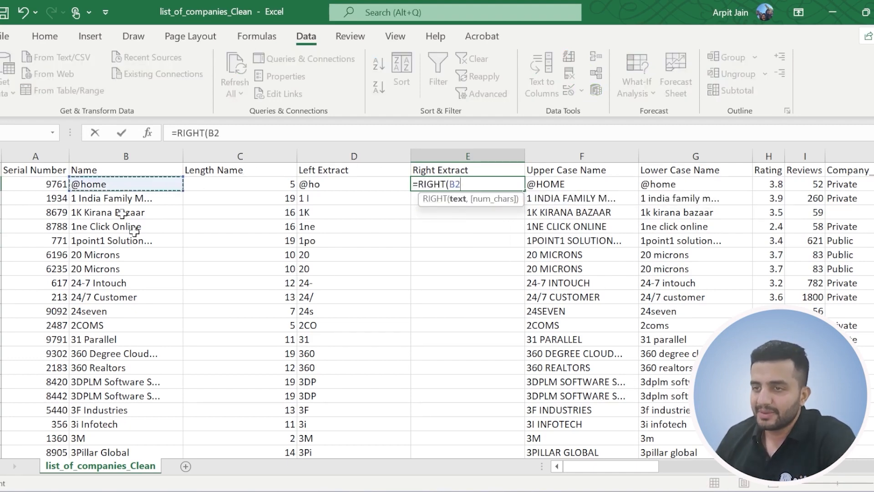
text(, 3))
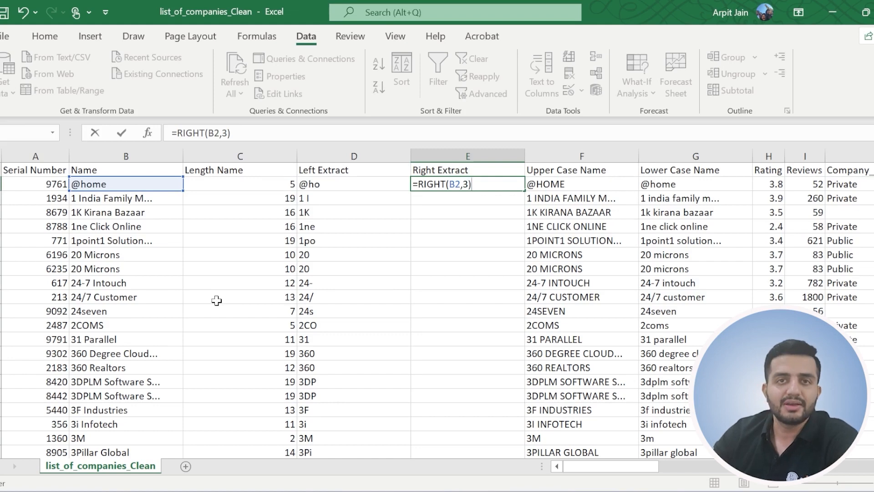
key(Return)
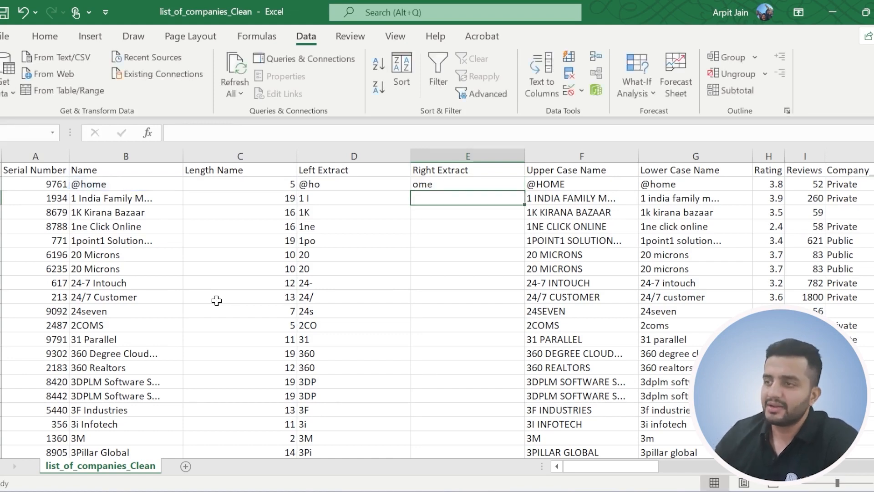
click(418, 185)
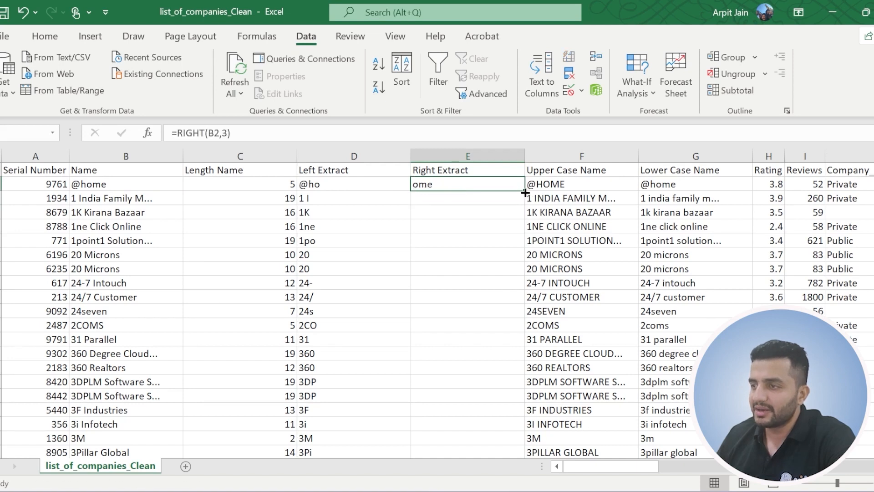
double_click(526, 193)
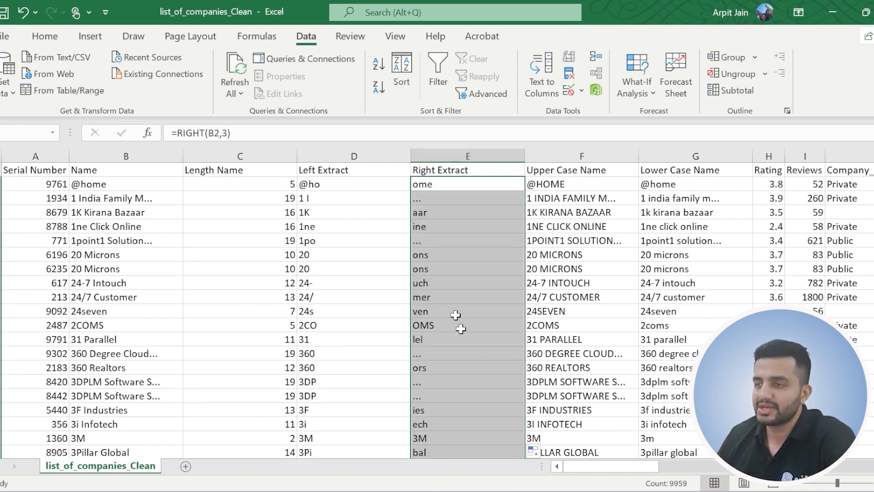
Sort the whole dataset in ascending order by Right Extract, expanding the selection to the neighbouring columns, and look through the sorted extracts.
click(446, 150)
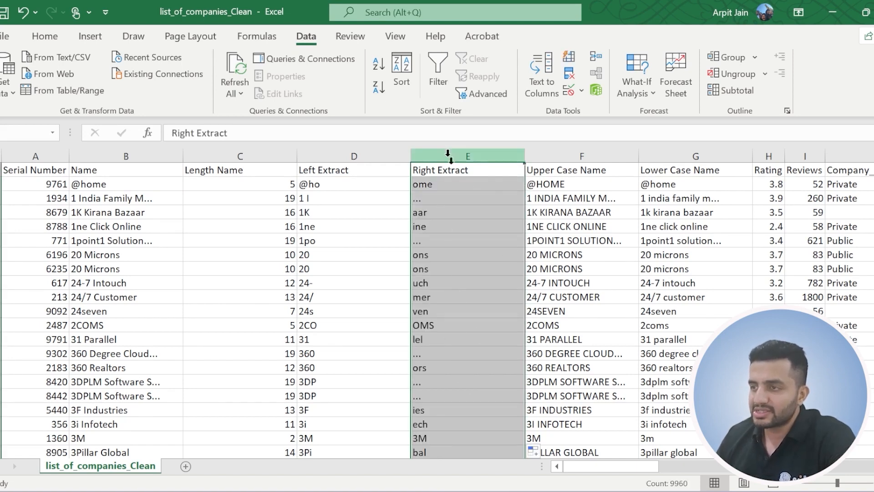
click(379, 66)
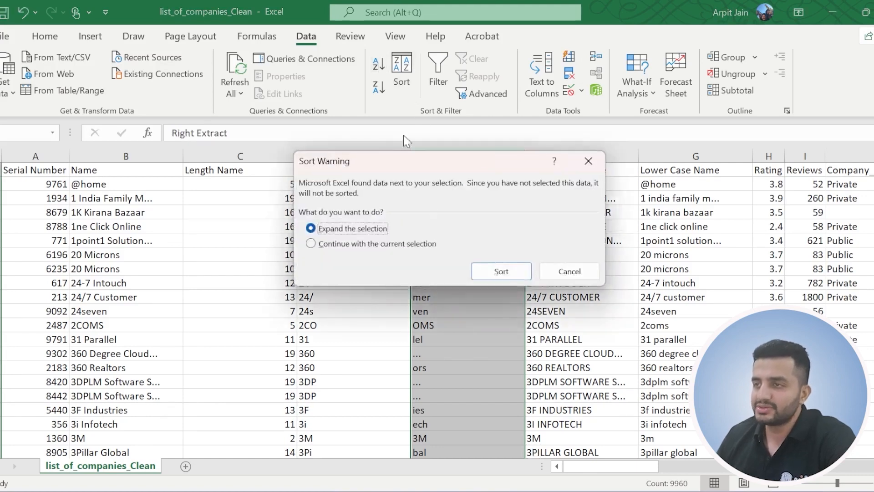
click(489, 272)
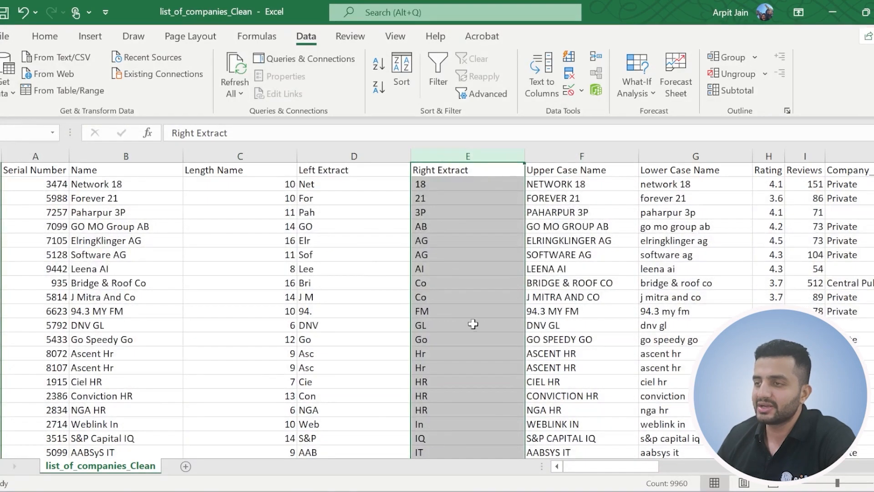
scroll(441, 267, down, 1)
scroll(441, 266, up, 1)
scroll(441, 267, down, 20)
scroll(442, 270, down, 20)
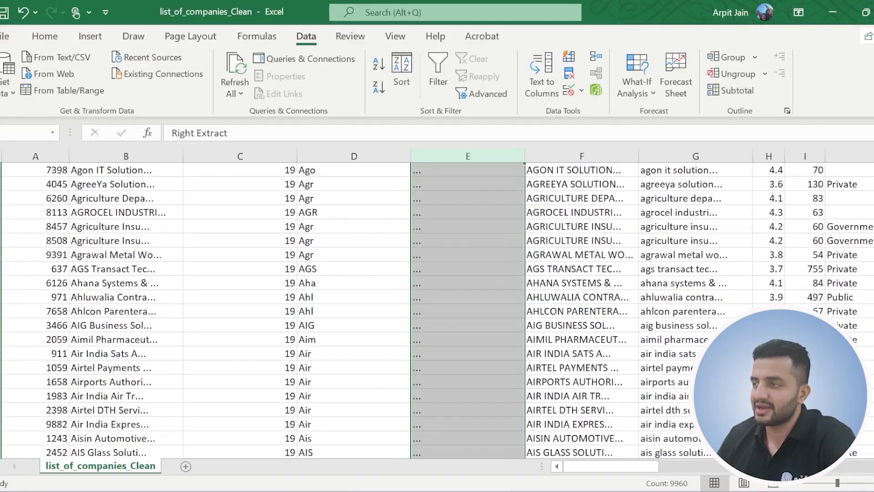
scroll(338, 261, up, 20)
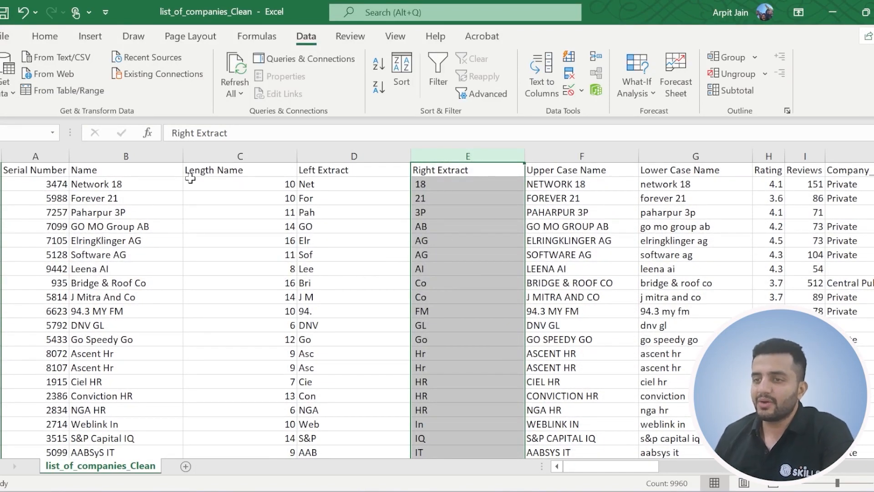
Compare the company name in B2, including its space, with the right and left extract formulas in the same row.
click(90, 184)
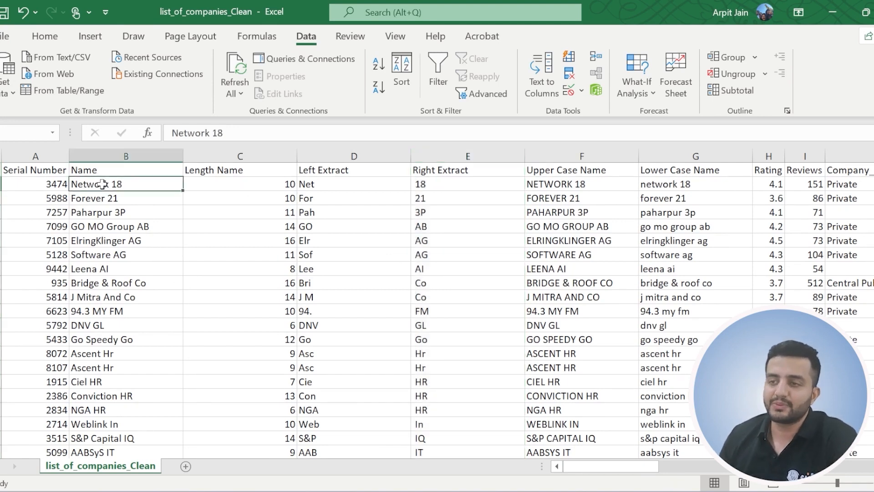
click(212, 133)
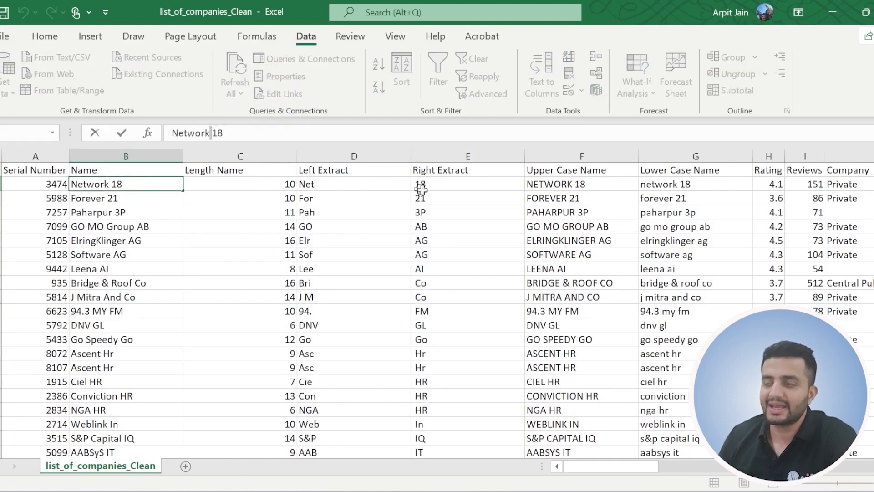
click(436, 186)
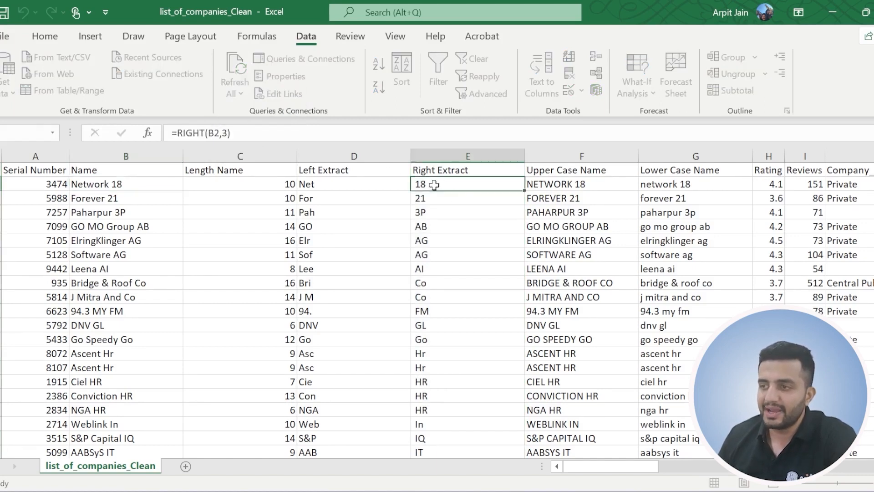
click(380, 186)
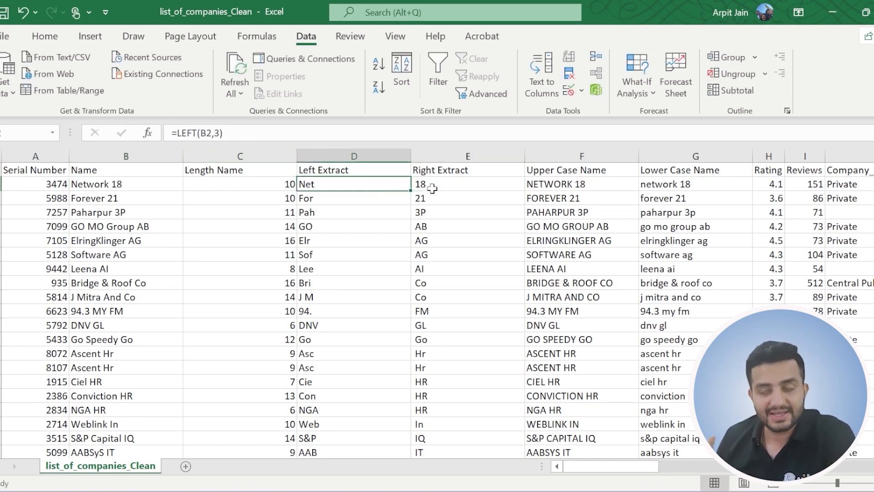
click(97, 184)
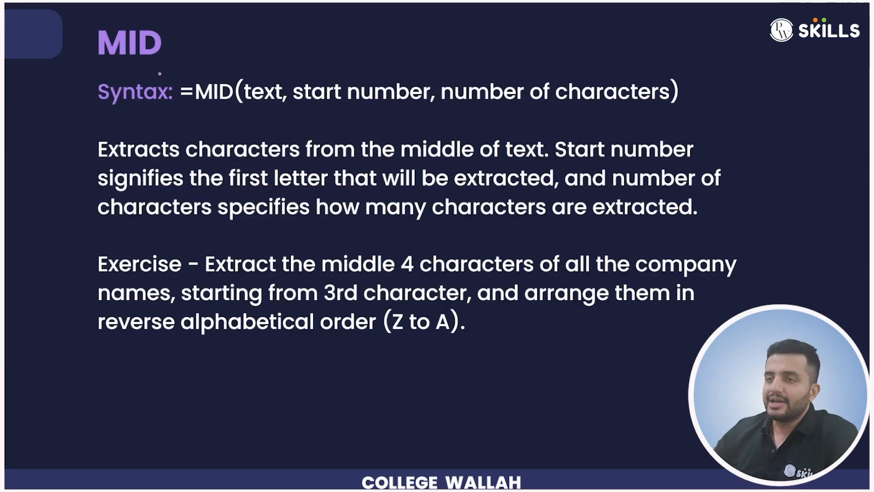
drag(137, 64, 162, 63)
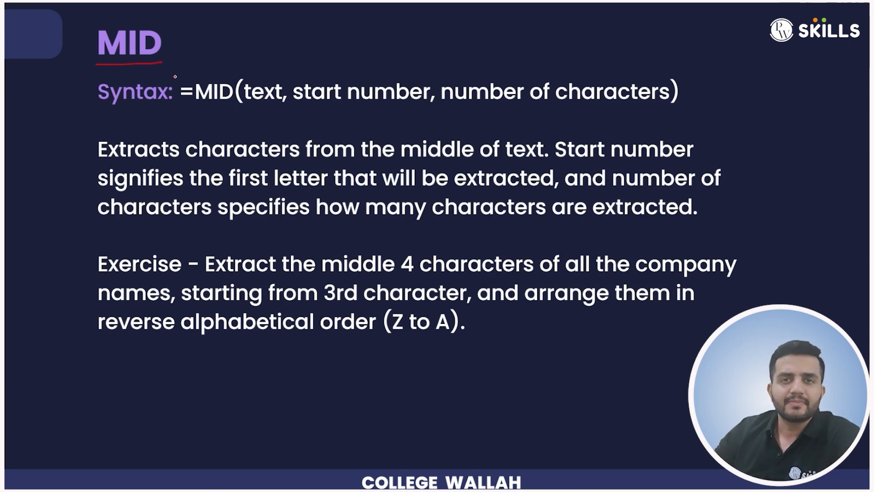
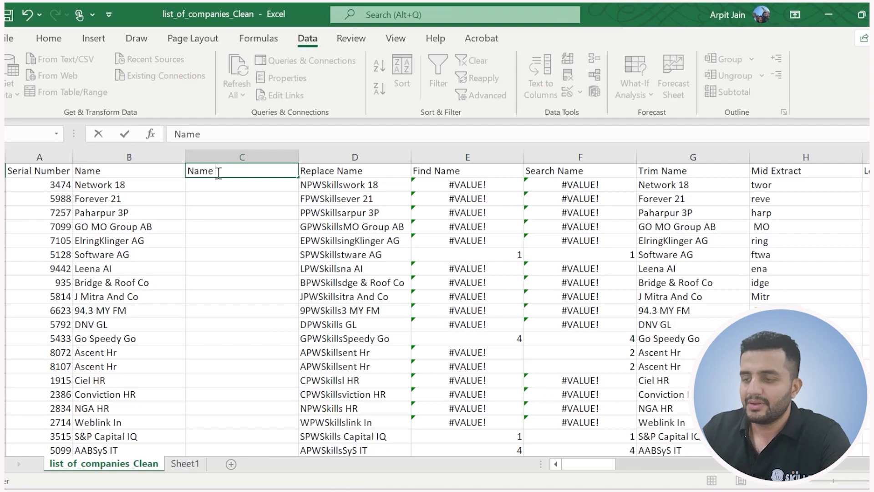
Title column C "Name Concatenate" and enter =CONCATENATE(B2, "is great") in C2.
text(atenate)
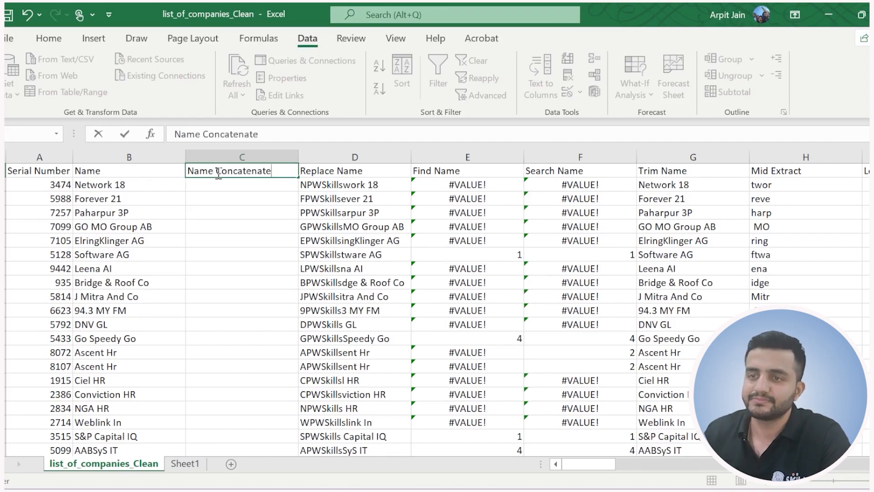
key(Return)
text(=)
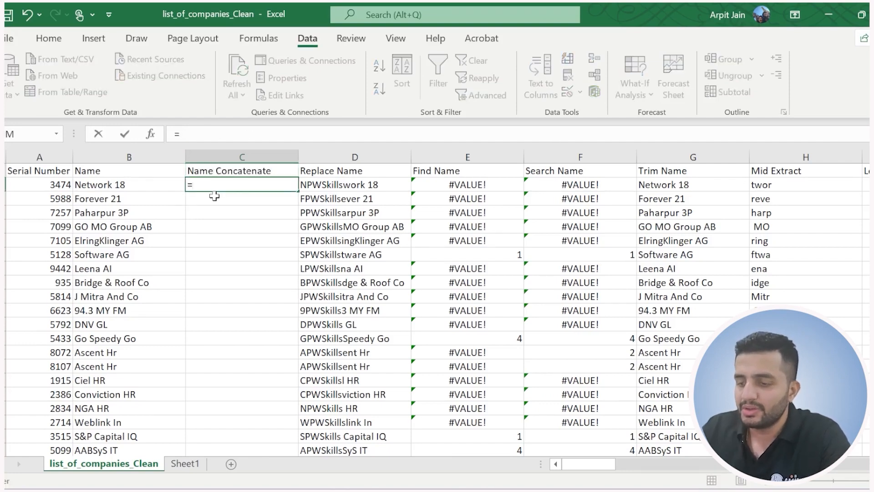
text(concat)
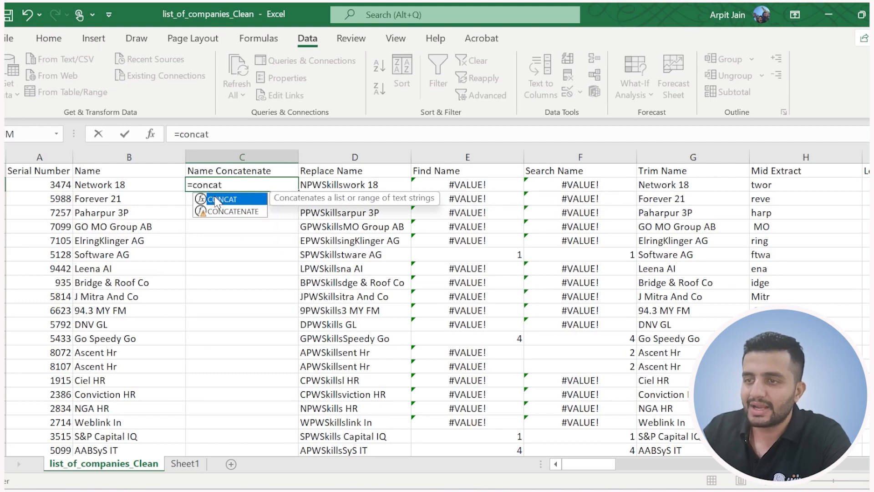
key(Down)
key(Tab)
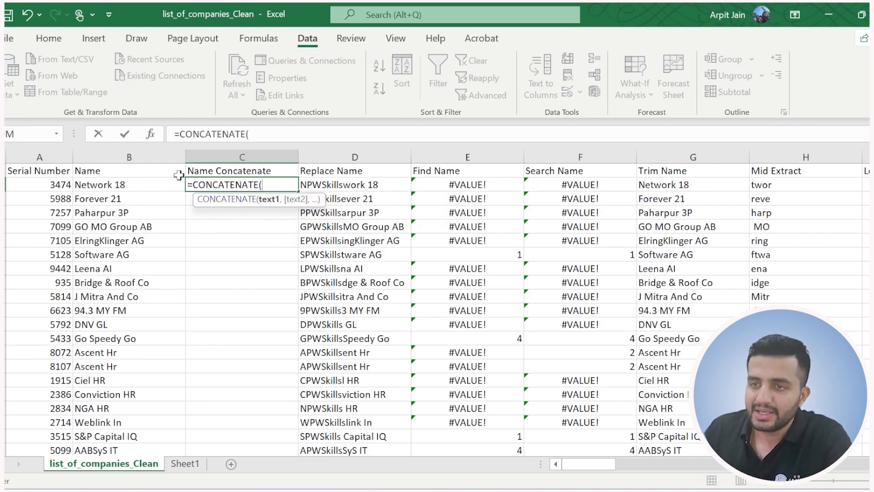
click(109, 184)
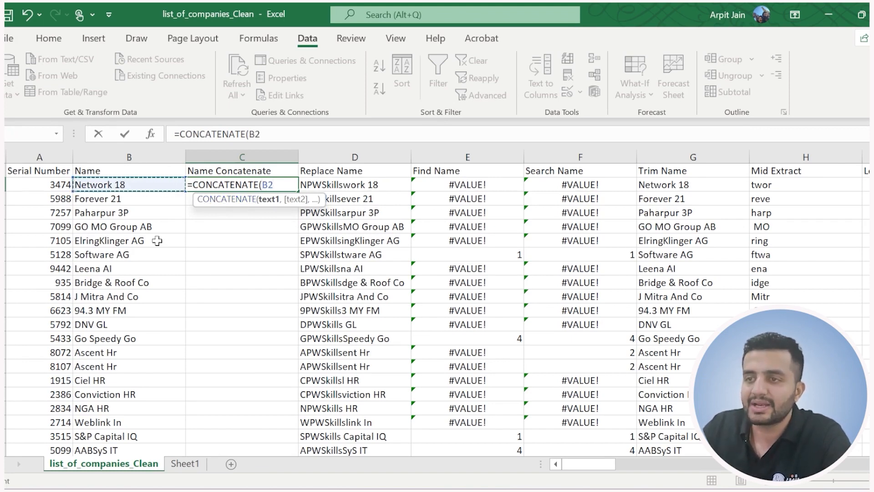
text(,)
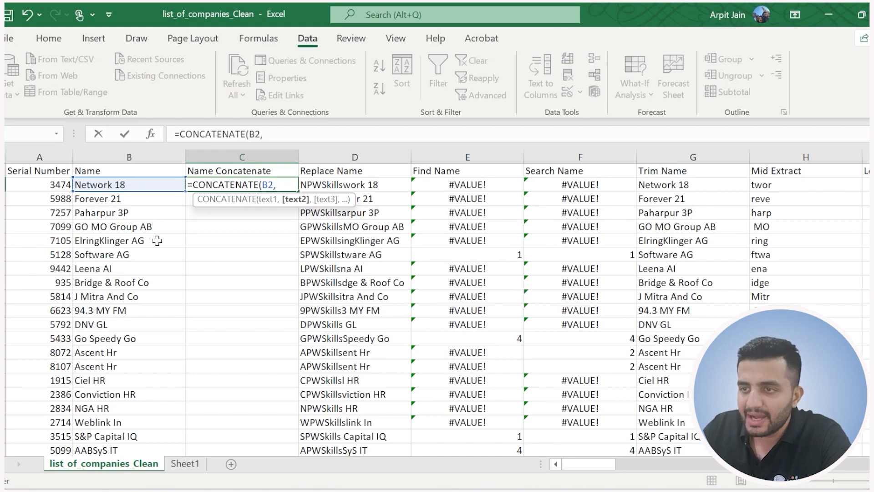
text( "is great"))
key(Return)
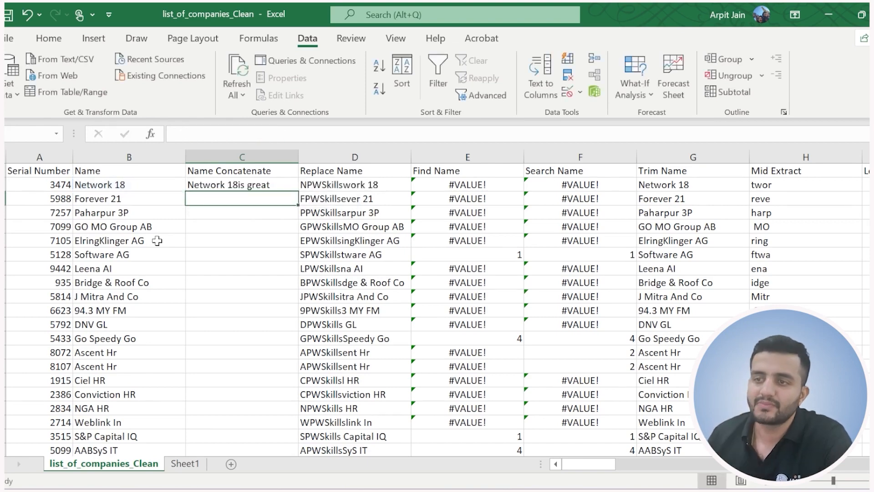
Add a leading space inside the text argument of C2 so the formula is =CONCATENATE(B2, " is great").
click(240, 184)
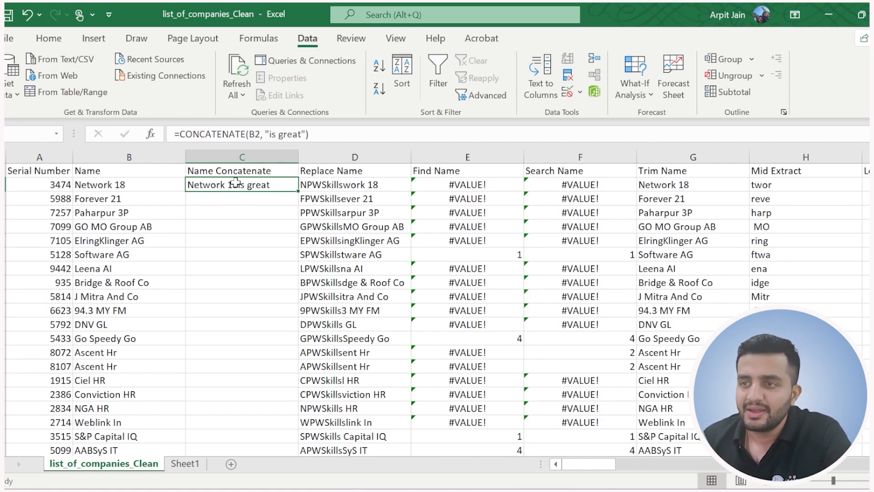
click(269, 135)
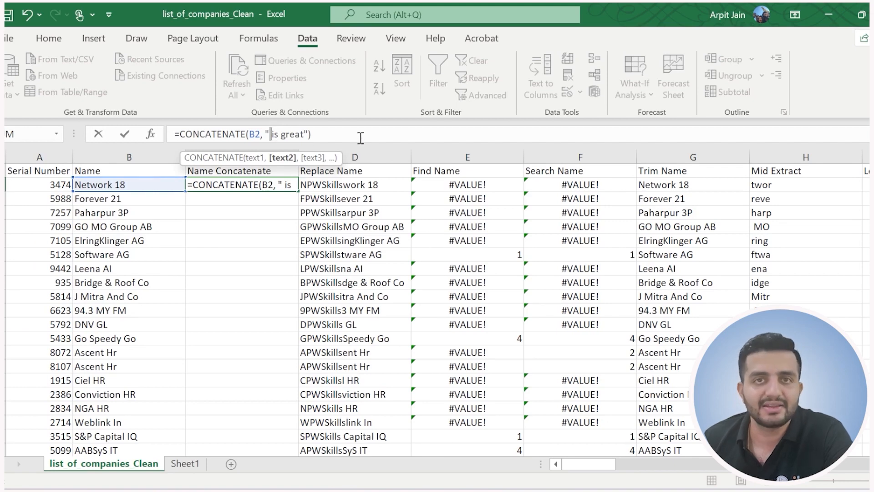
key(End)
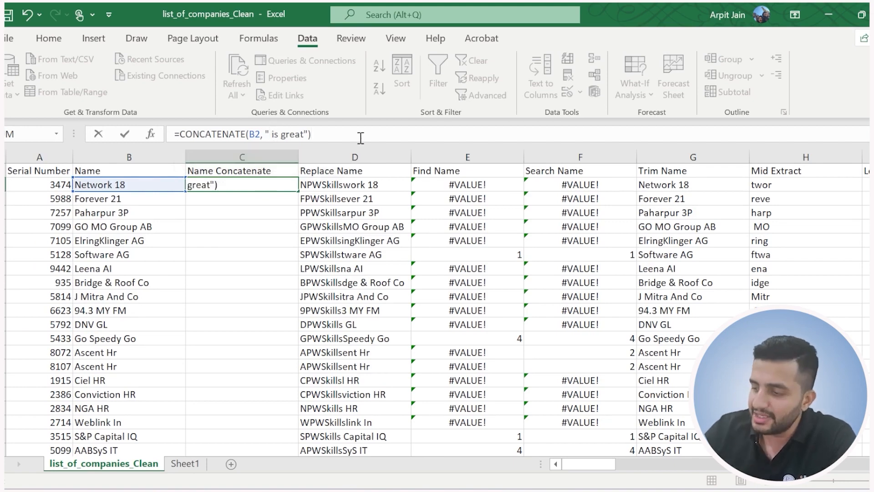
key(Return)
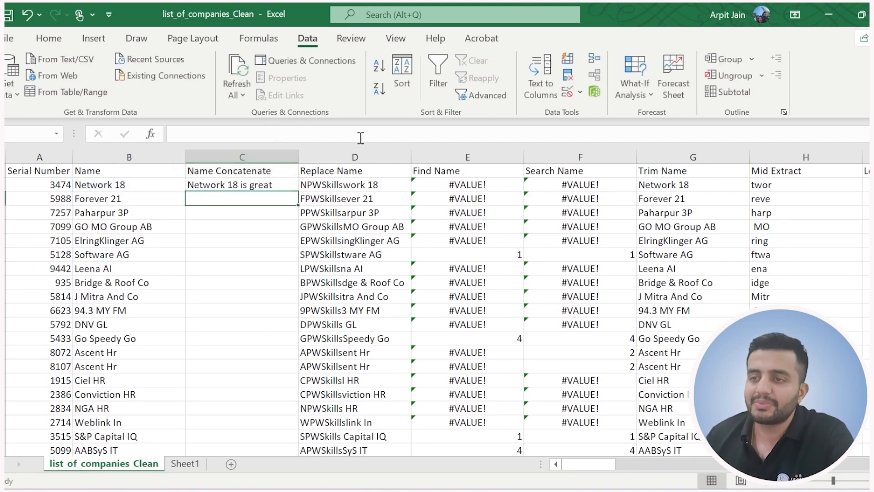
Make the space a separate argument in C2, giving =CONCATENATE(B2, " ", "is great"), and fill the formula down the Name Concatenate column.
click(232, 188)
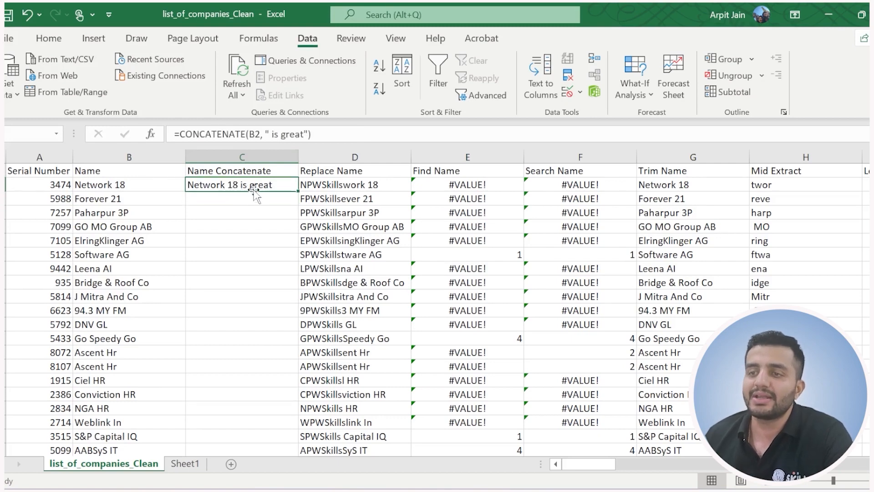
click(270, 135)
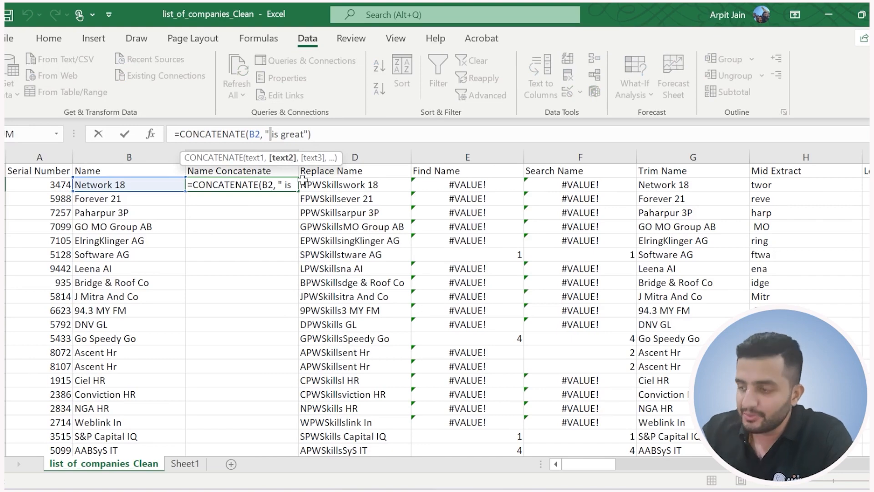
key(BackSpace)
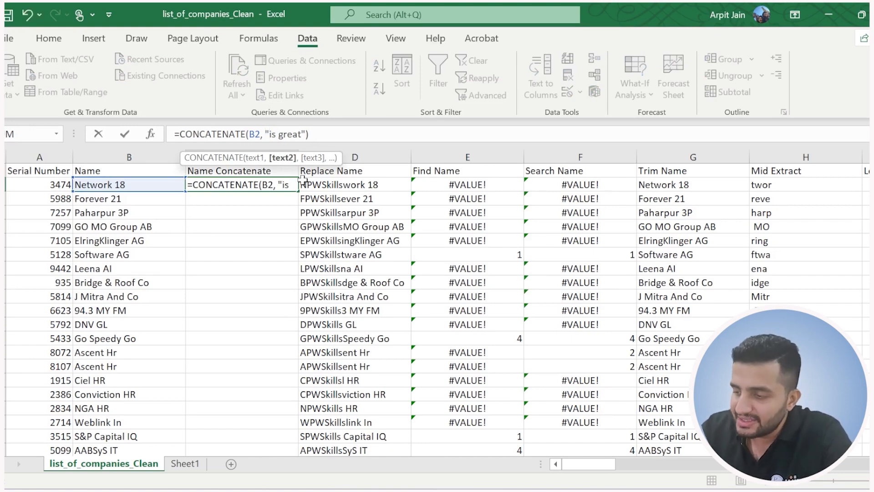
text(")
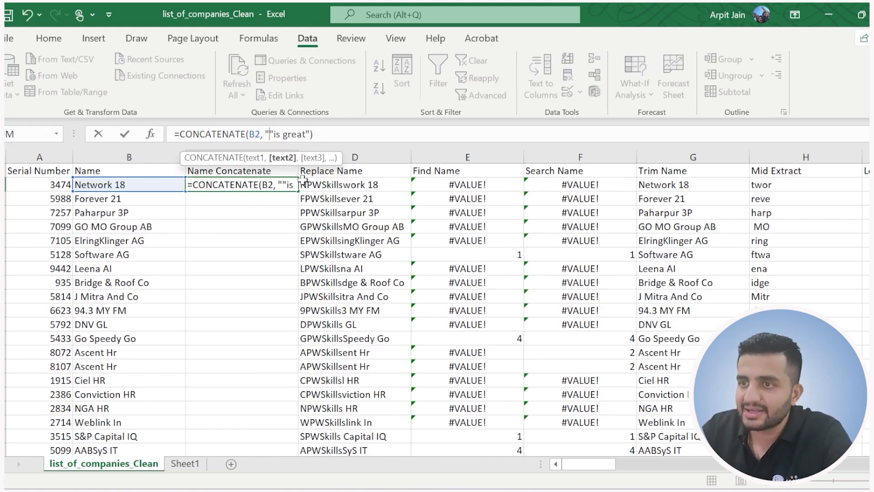
text( ",)
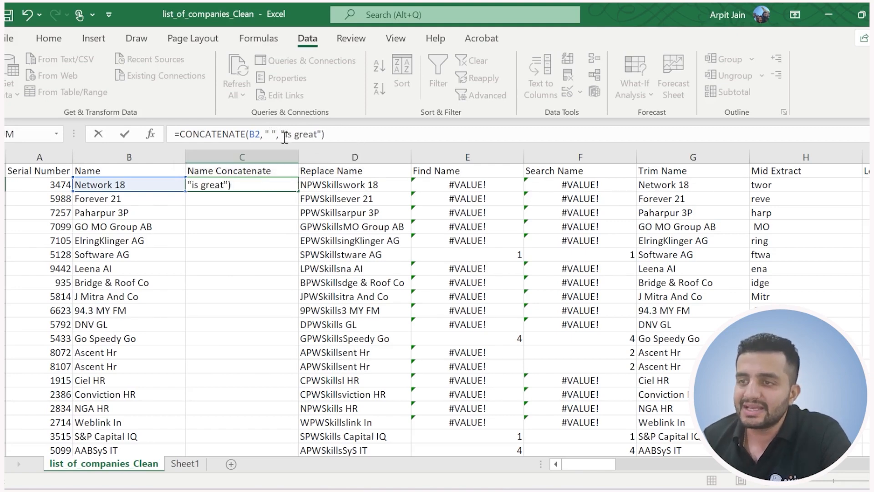
drag(285, 135, 314, 135)
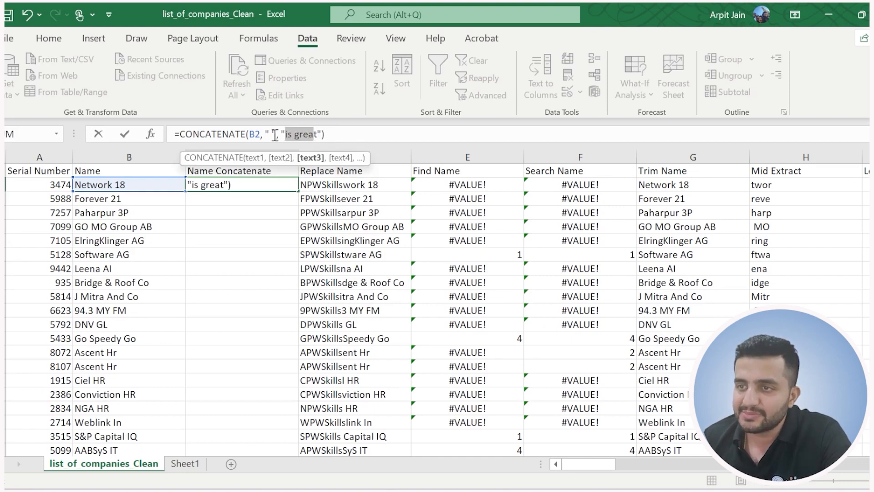
click(275, 134)
click(355, 133)
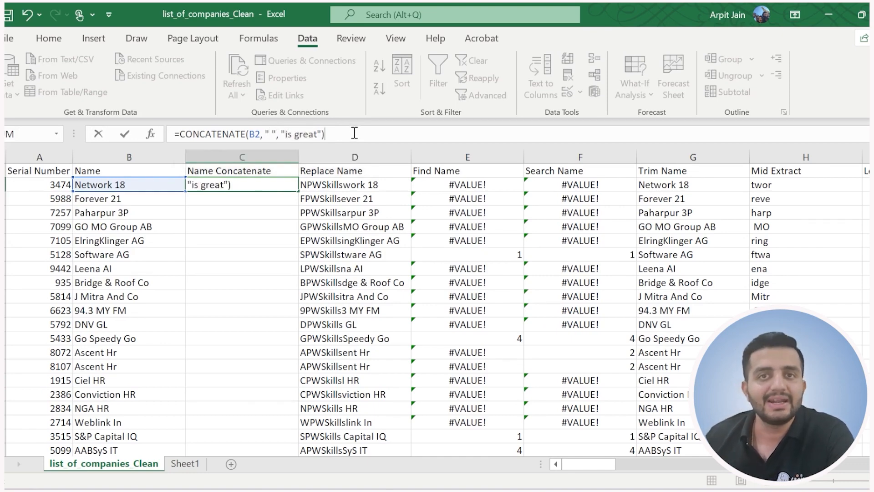
key(Return)
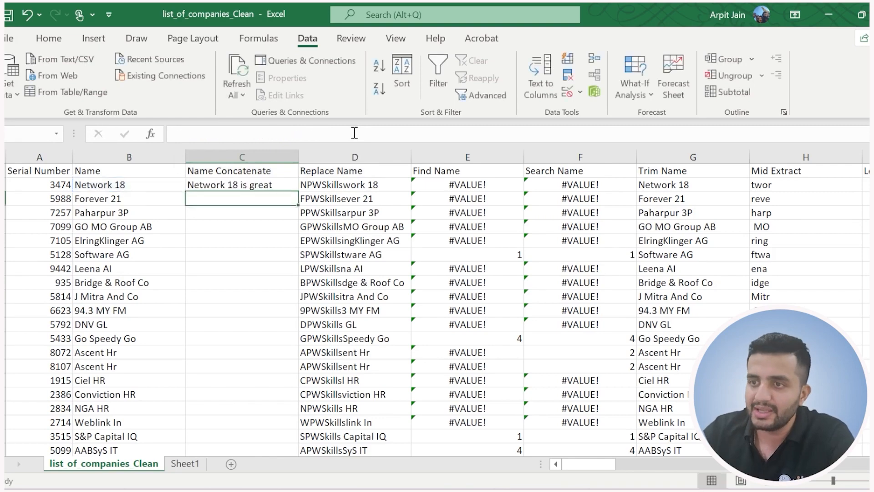
click(239, 185)
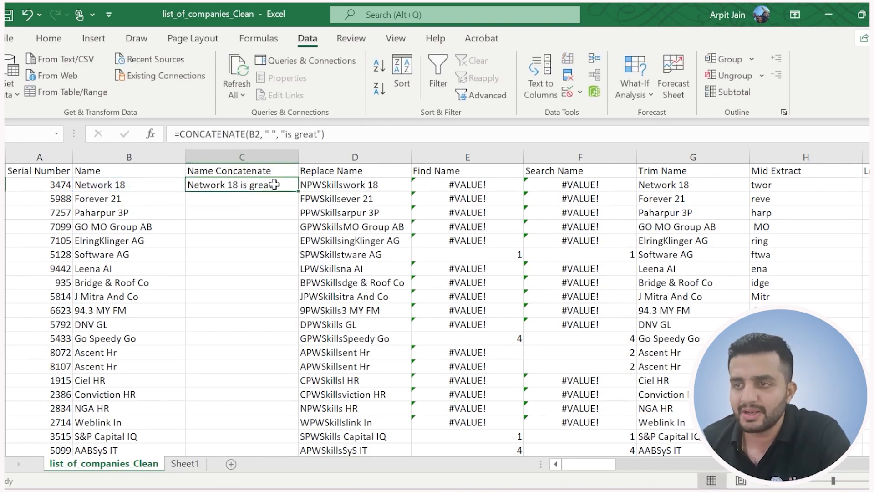
double_click(298, 190)
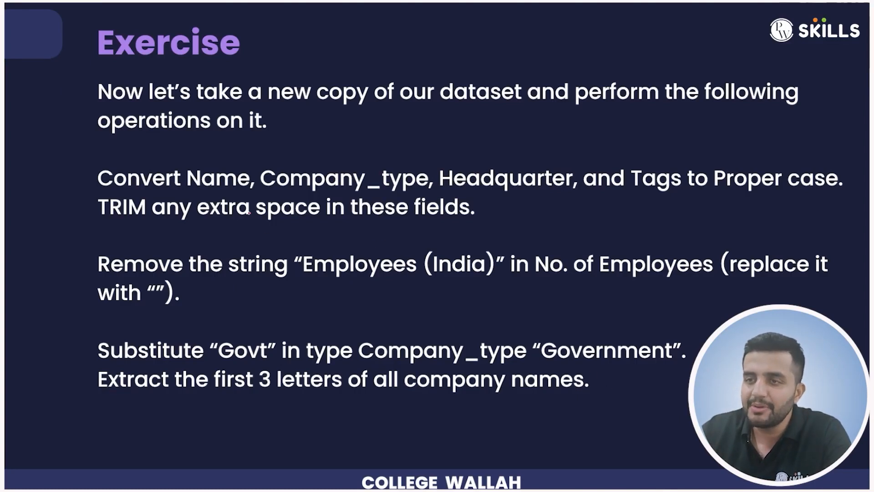
drag(278, 108, 334, 108)
mouse_move(96, 162)
mouse_down()
mouse_move(88, 170)
mouse_move(98, 316)
mouse_move(118, 401)
mouse_up()
drag(52, 184, 55, 201)
drag(55, 285, 72, 298)
mouse_move(64, 354)
mouse_down()
mouse_move(70, 364)
mouse_move(61, 382)
mouse_up()
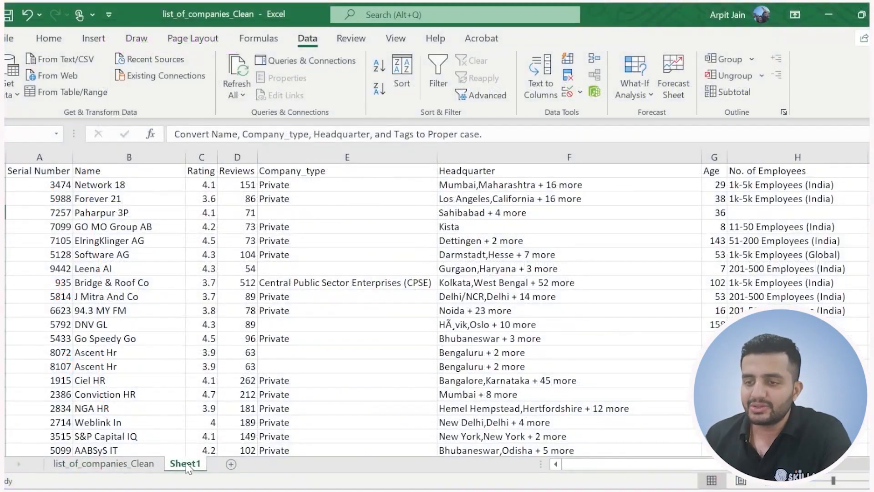
Review the exercise tasks in column K of Sheet1, and insert a blank column between Name and Rating titled "Correct Name".
click(36, 171)
click(128, 170)
drag(631, 465, 664, 464)
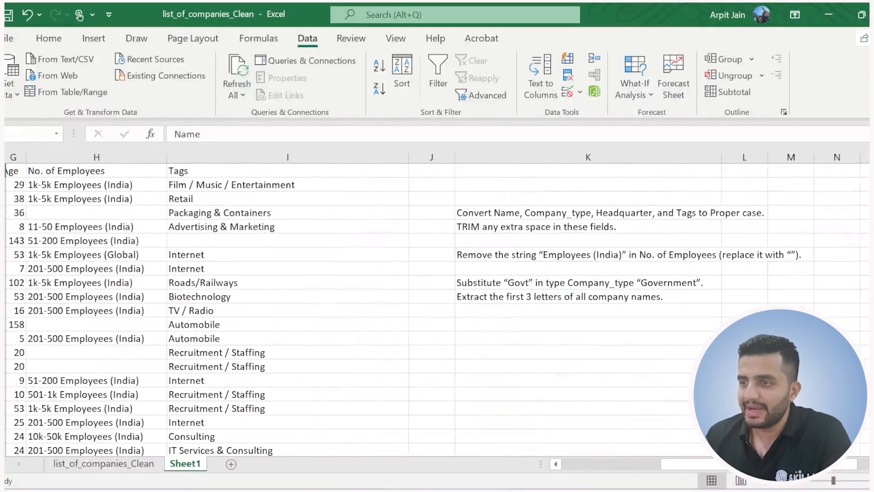
click(454, 212)
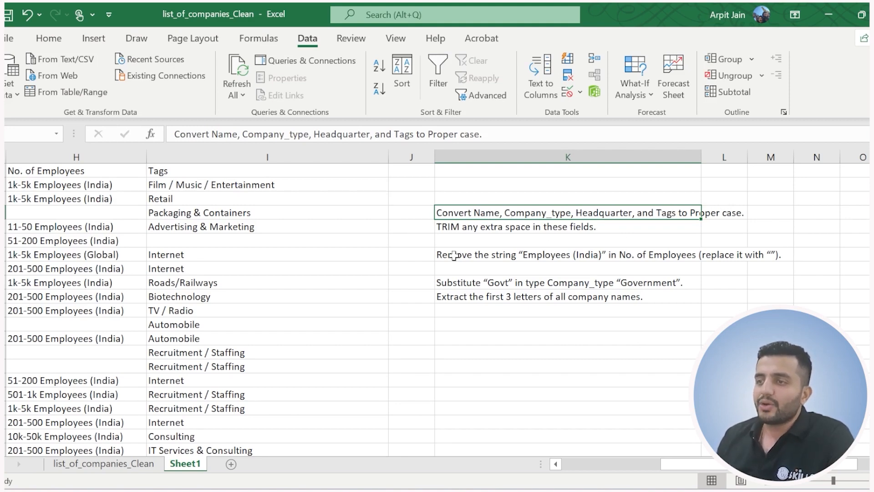
right_click(202, 157)
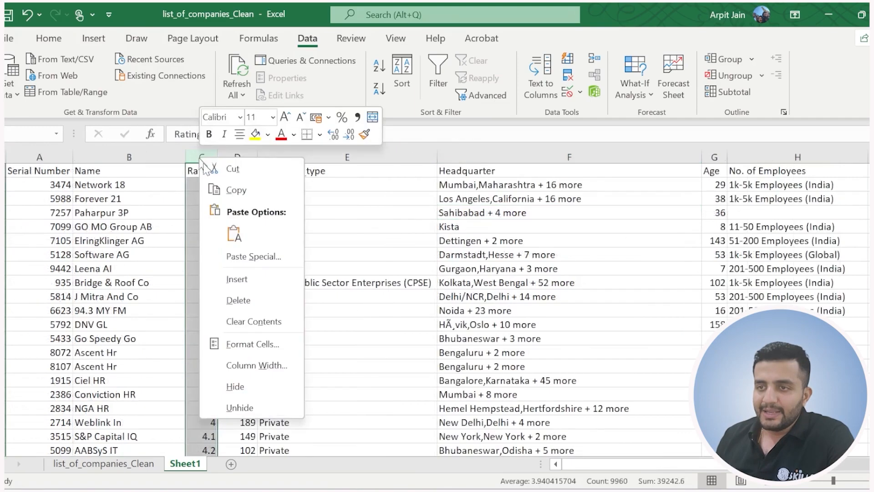
key(Escape)
key(ctrl+shift+plus)
click(213, 169)
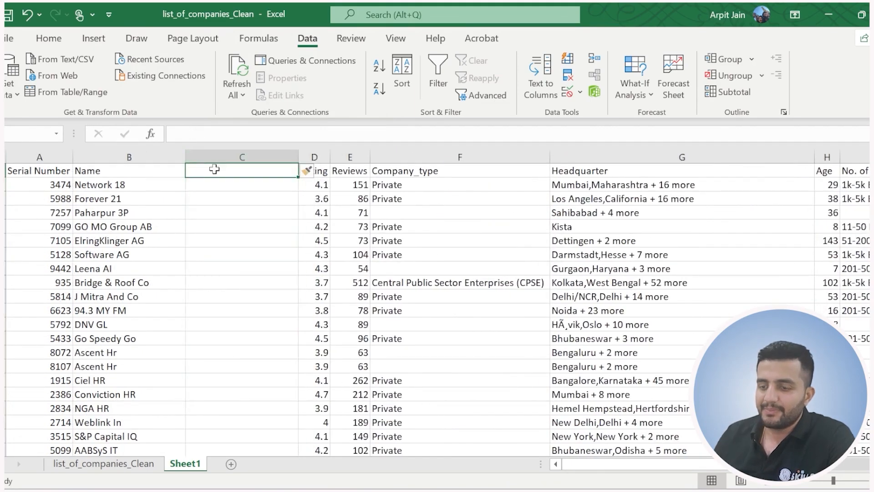
text(Core)
text(ect)
key(BackSpace)
key(BackSpace)
key(BackSpace)
key(BackSpace)
text(rect Name)
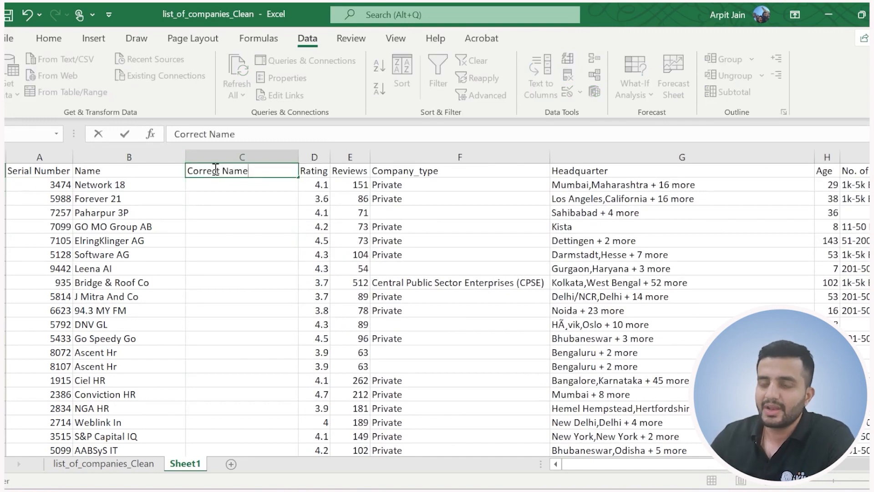
Convert the first company name to proper case with =PROPER(B2) in C2.
click(225, 185)
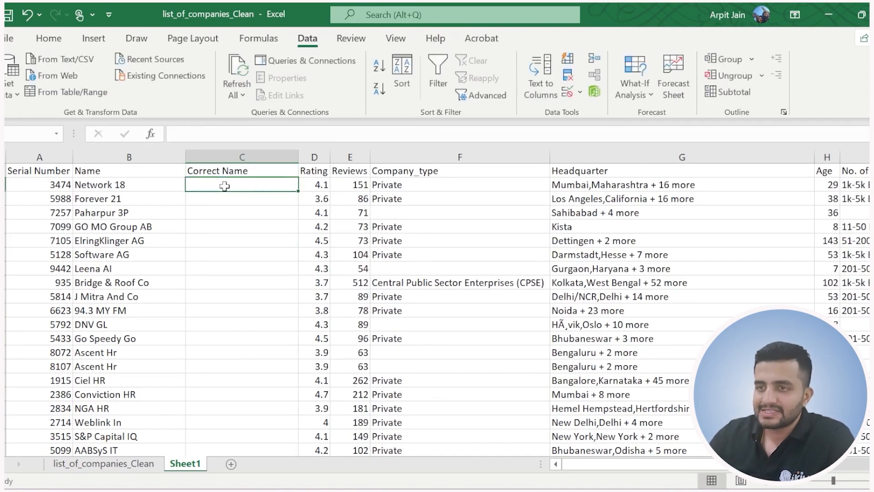
text(=)
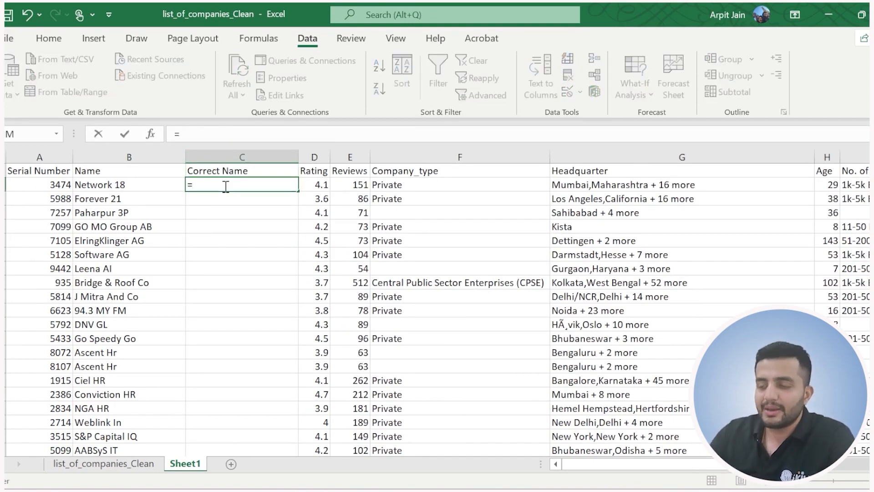
text(prop)
key(Tab)
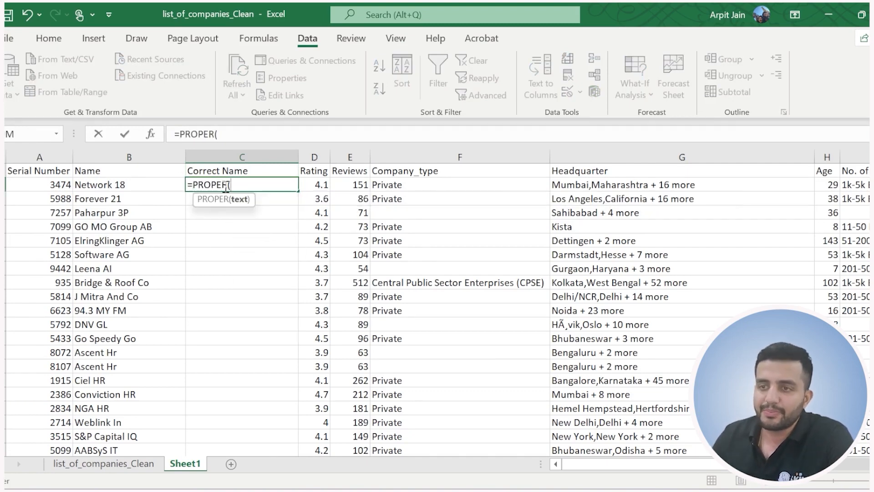
click(118, 190)
text())
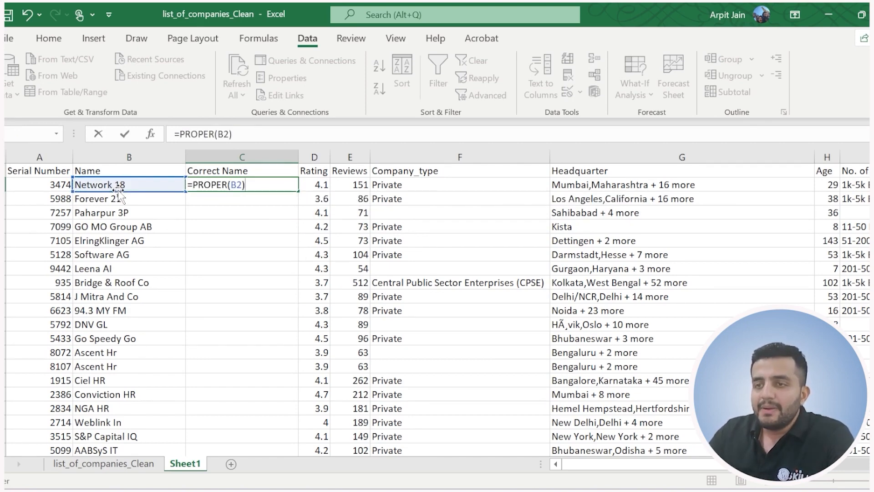
key(Return)
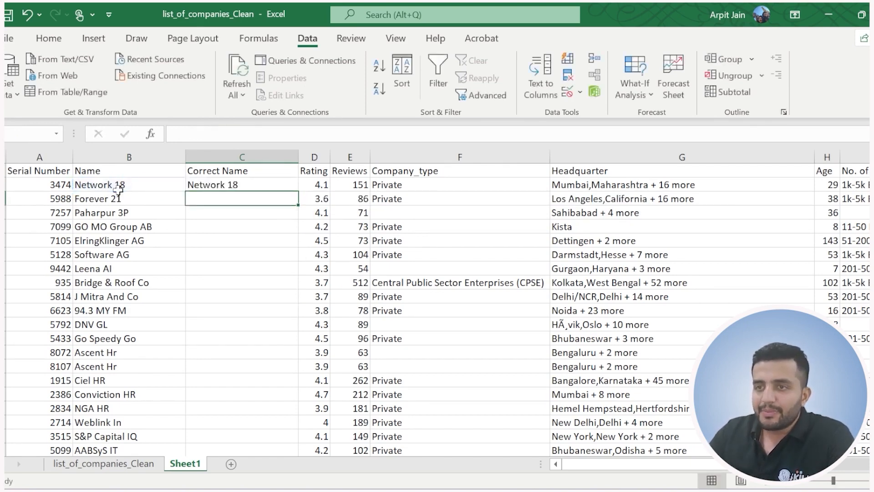
Replace the formula in C2 with =TRIM(PROPER(B2)) so the company name is both proper-cased and trimmed.
click(223, 188)
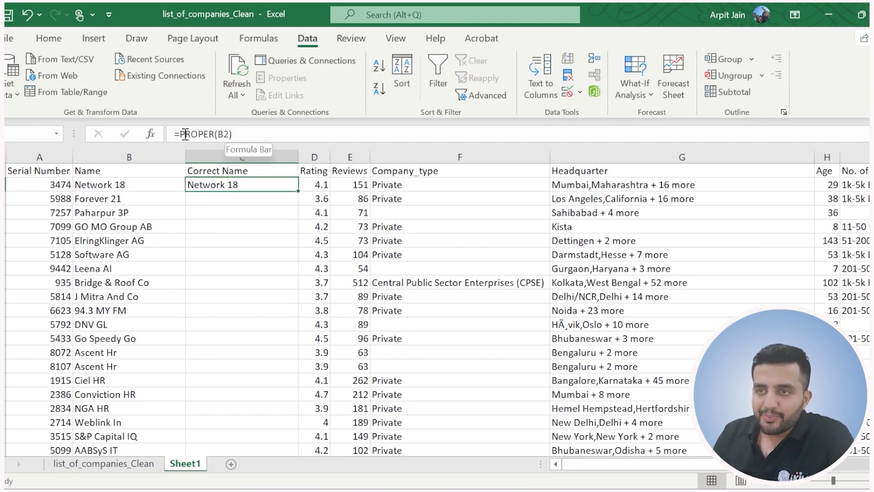
drag(182, 134, 239, 131)
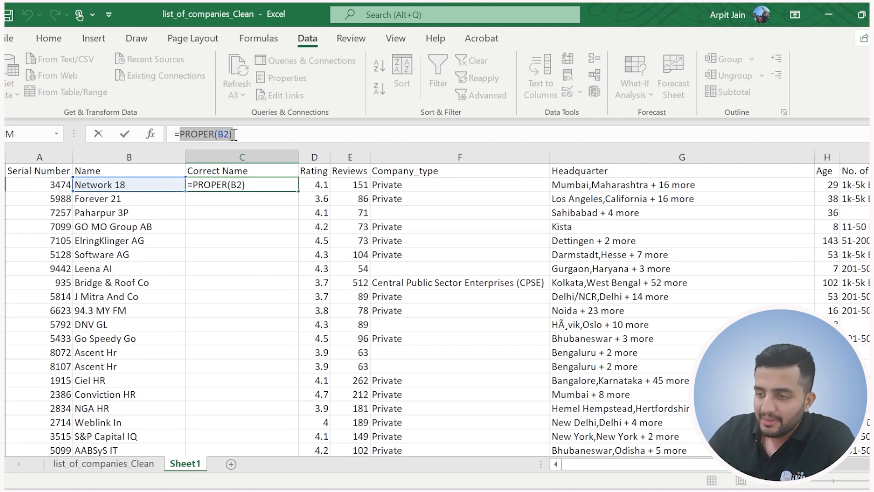
text(()
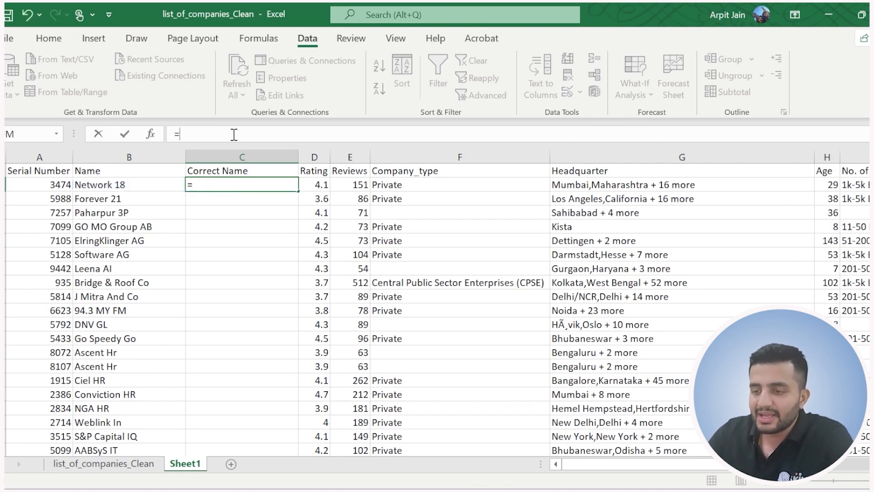
text(trim)
key(Tab)
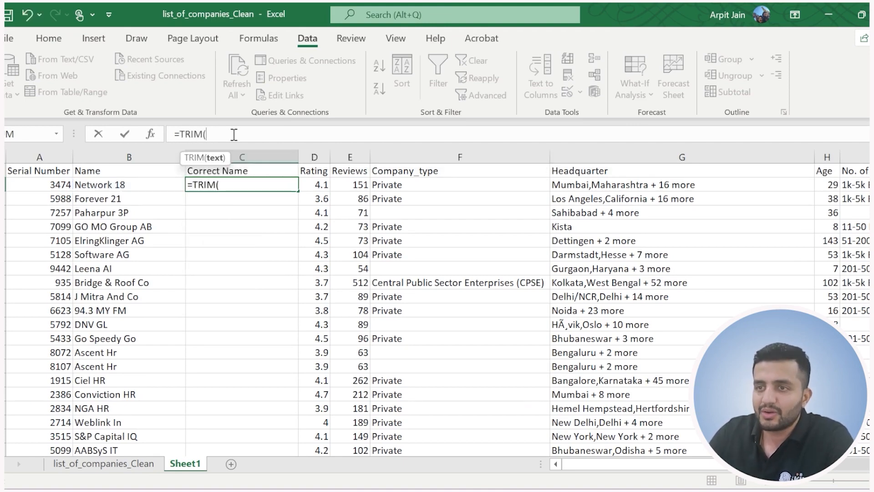
text(prop)
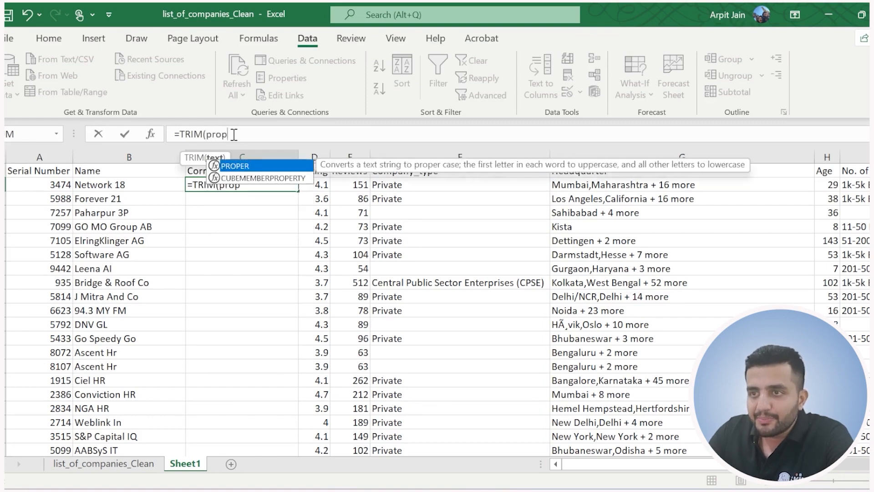
key(Tab)
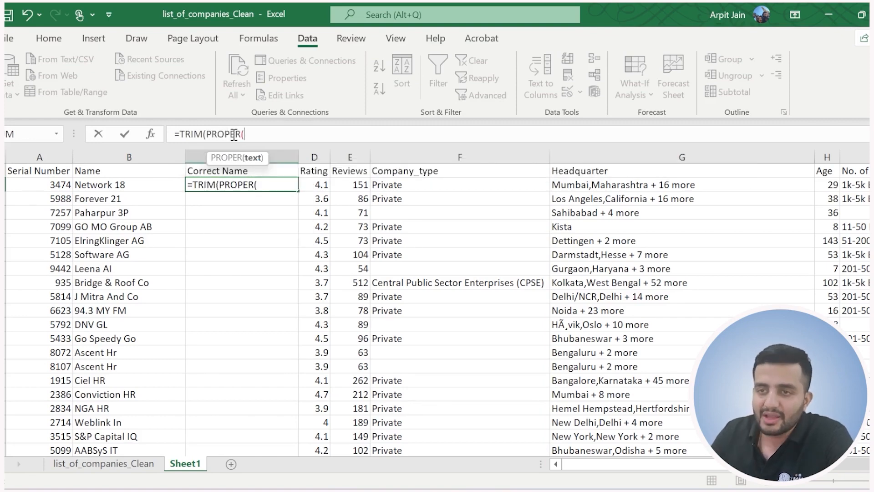
click(119, 183)
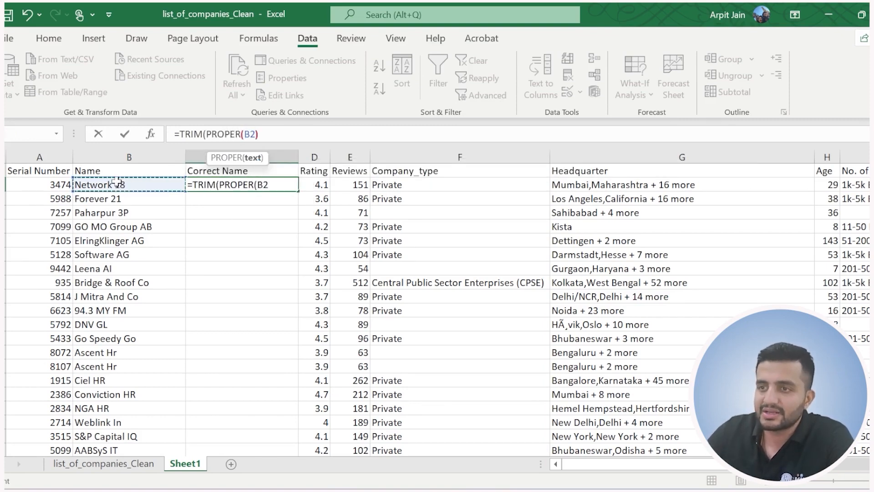
text()))
key(Return)
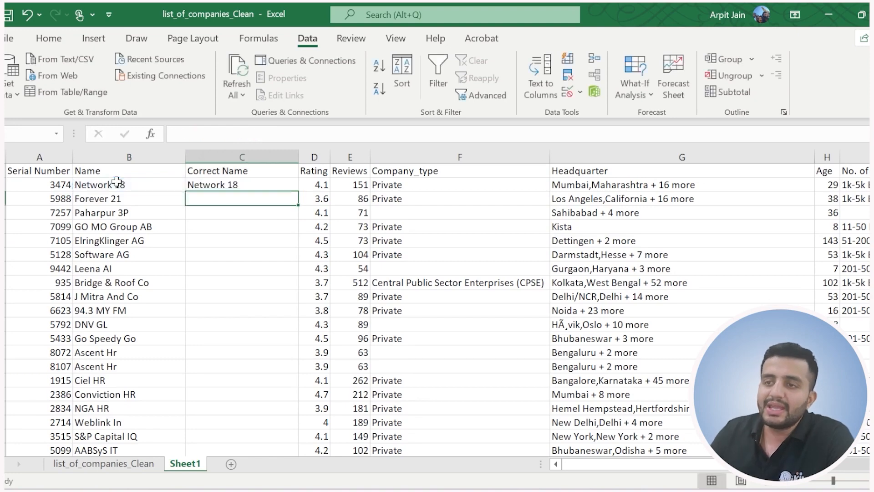
Check the nested PROPER and TRIM parts of the C2 formula and fill it down the Correct Name column.
click(273, 182)
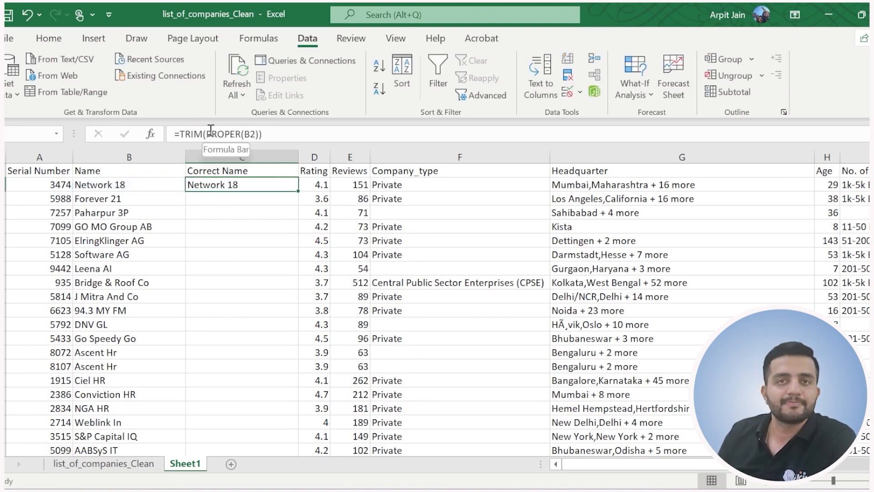
drag(207, 133, 258, 133)
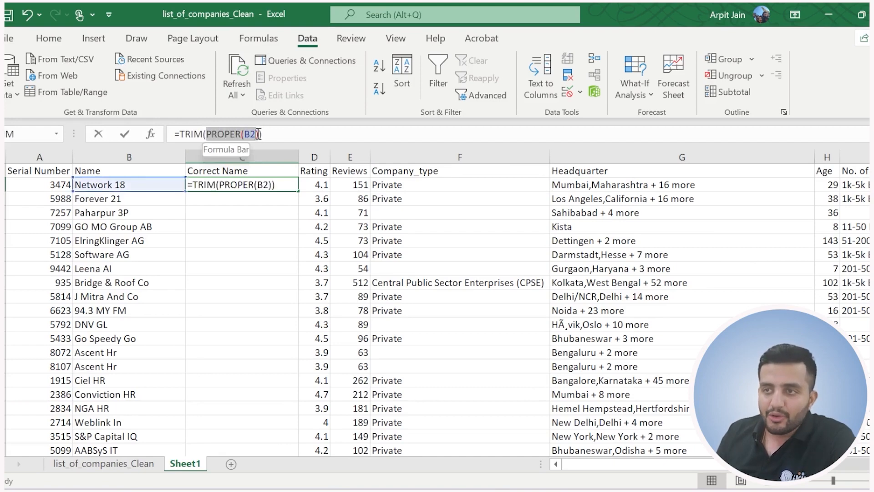
double_click(186, 134)
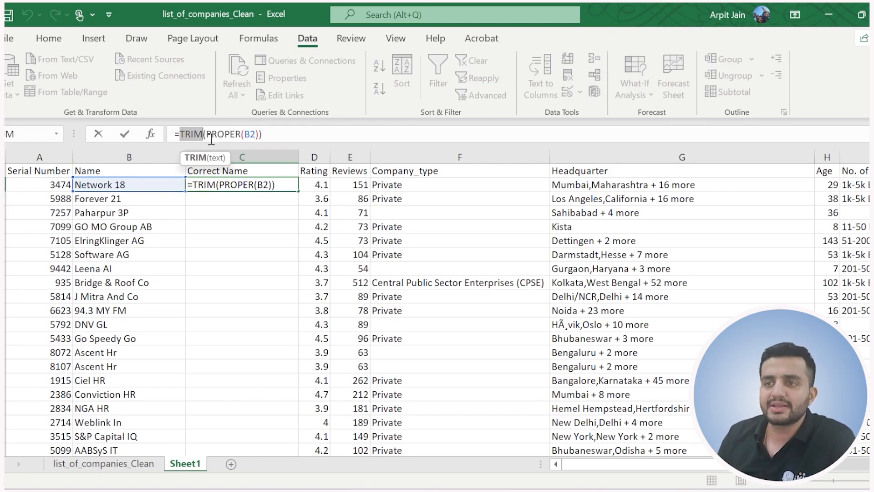
key(Return)
click(251, 185)
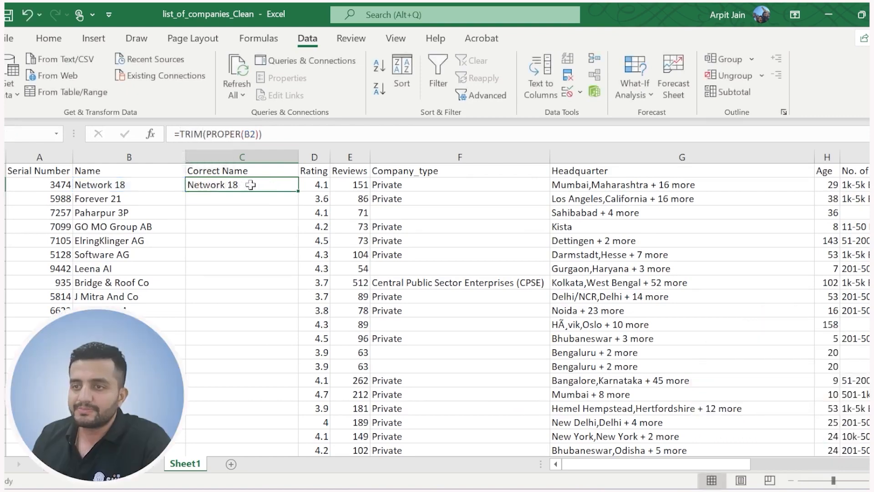
double_click(298, 191)
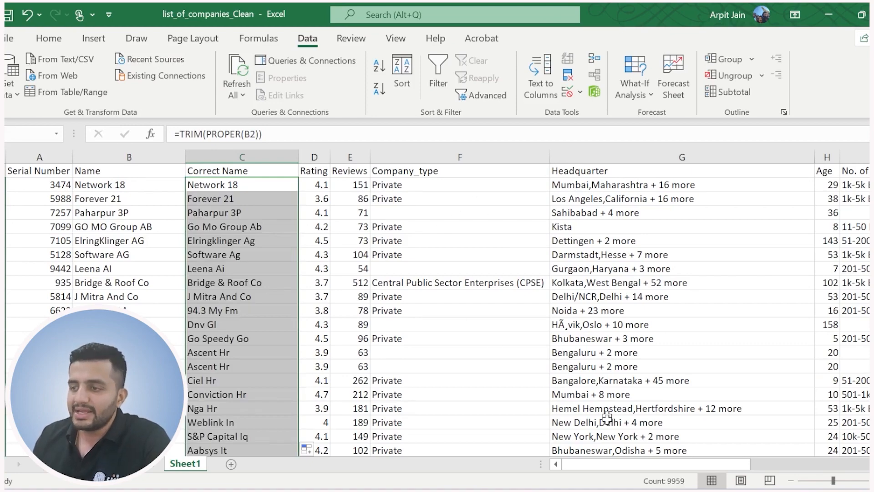
Title the empty column K beside Tags "Tags corrected" and fit its width to the heading.
drag(638, 466, 734, 428)
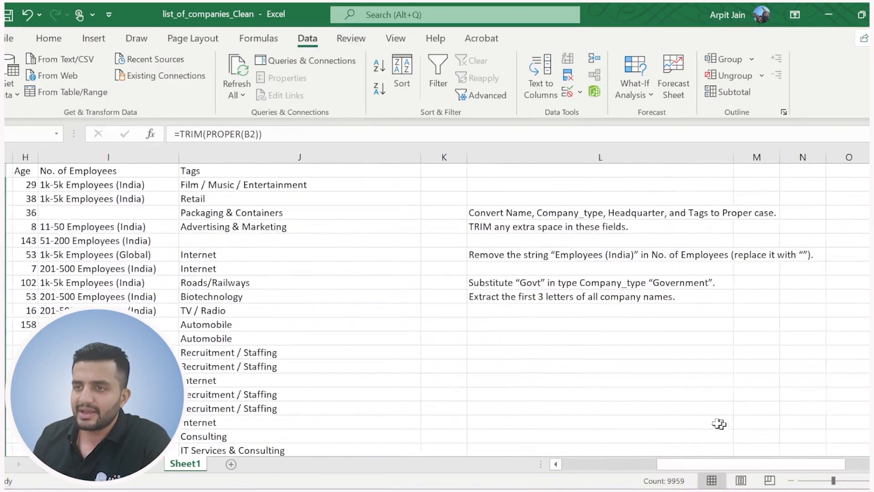
click(429, 156)
click(427, 168)
text(Tags)
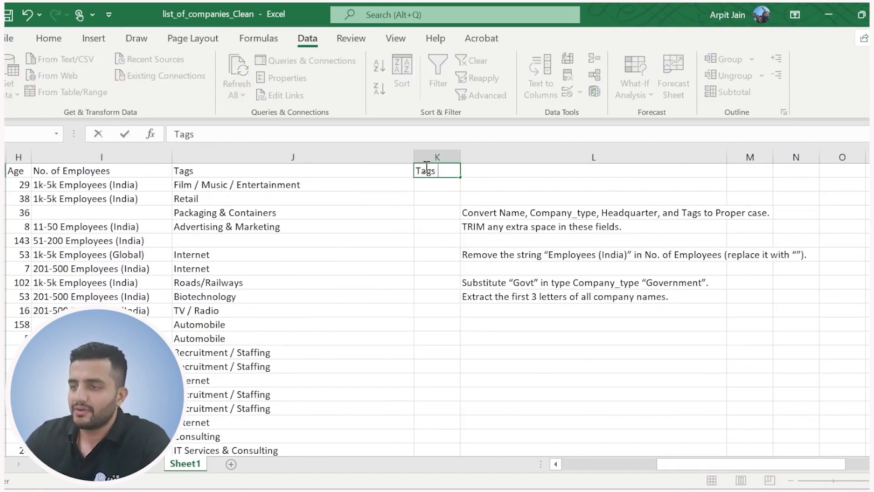
text( coreected)
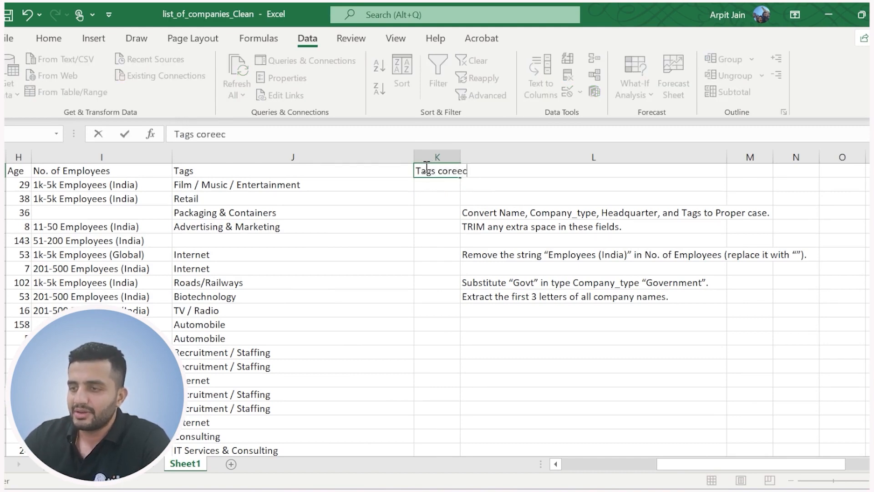
double_click(211, 137)
text(ci)
text(rrected)
key(Return)
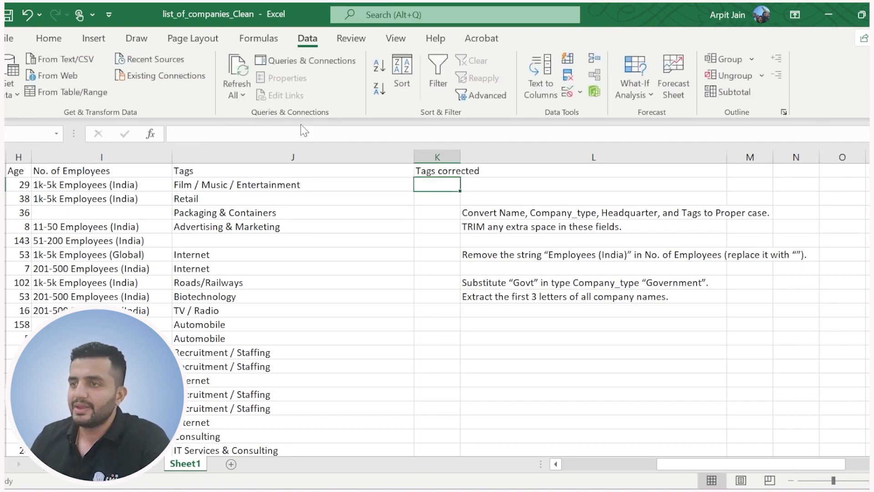
double_click(461, 157)
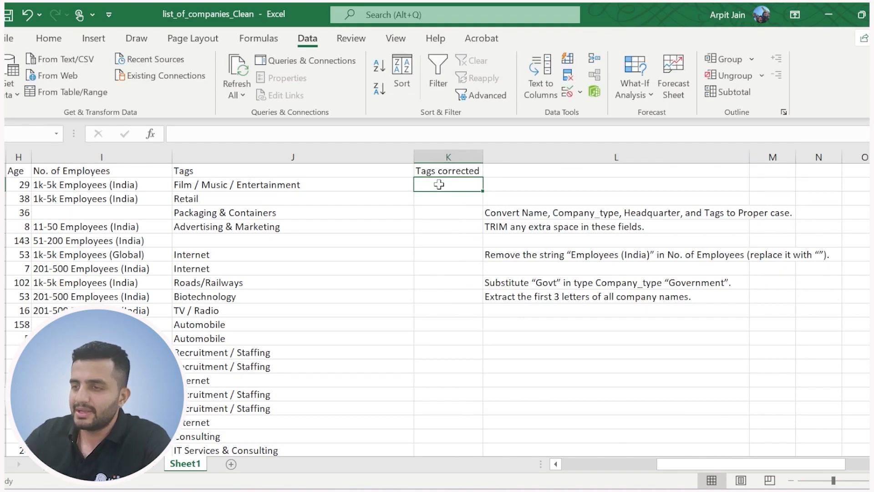
Enter =TRIM(PROPER(J2)) in K2 and fill it down the Tags corrected column.
text(=tri)
key(Tab)
text(pro)
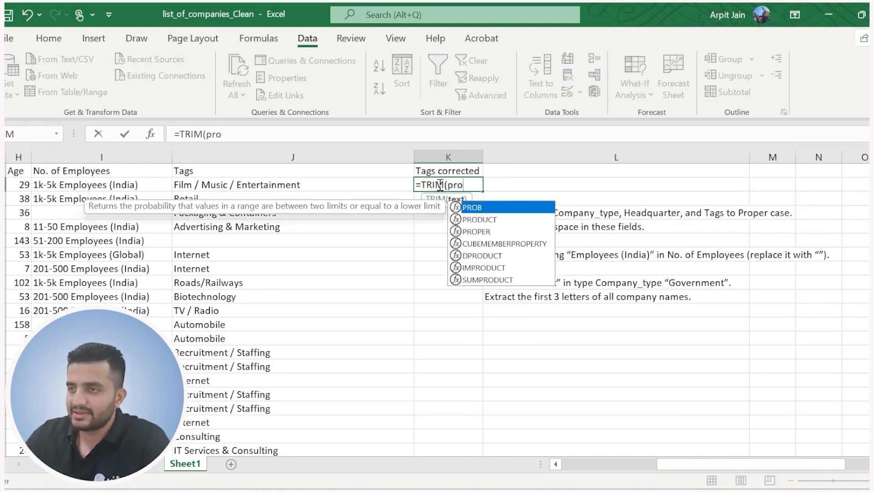
key(Tab)
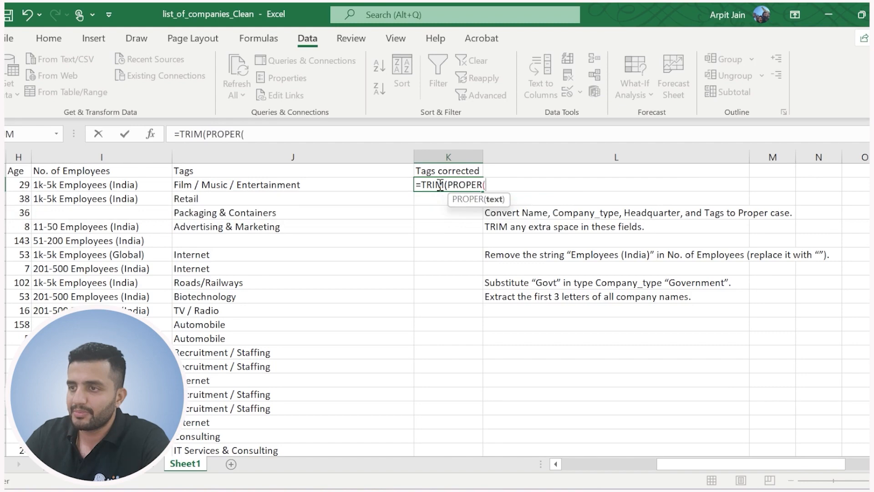
click(277, 185)
text()))
key(Return)
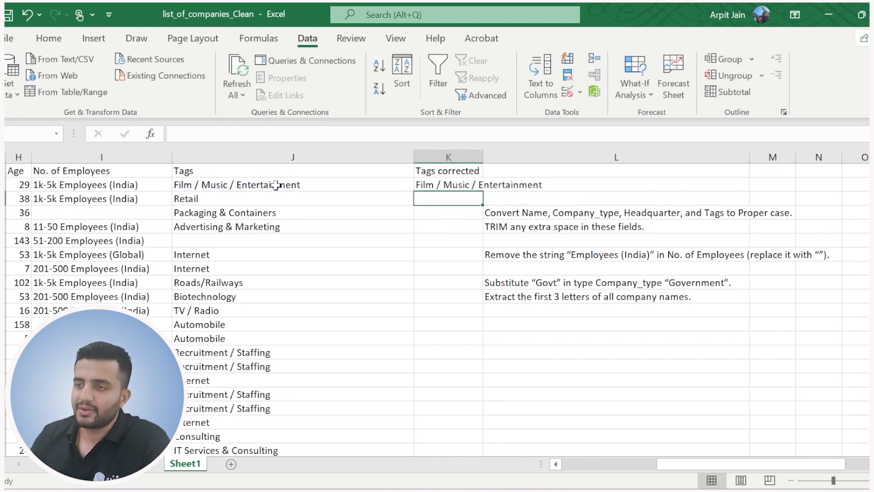
click(420, 184)
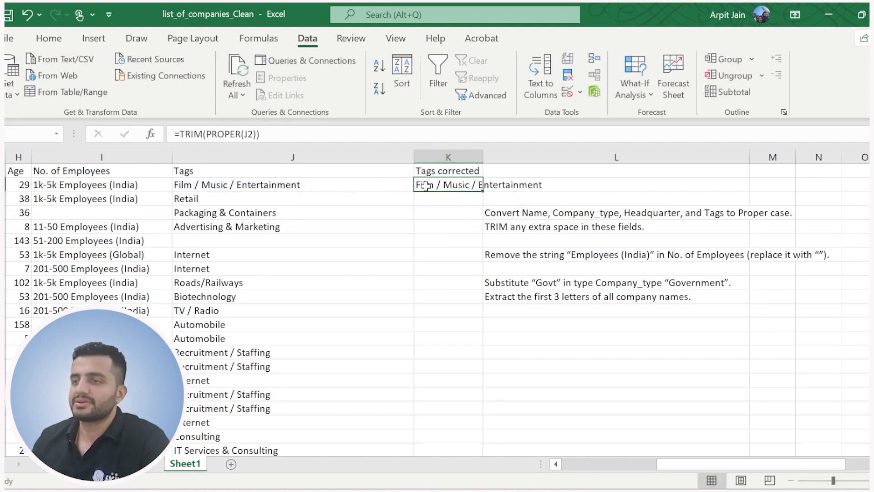
double_click(483, 190)
Widen column Q and copy the exercise task list from L4:L10 into it, starting at Q4.
drag(524, 213, 529, 292)
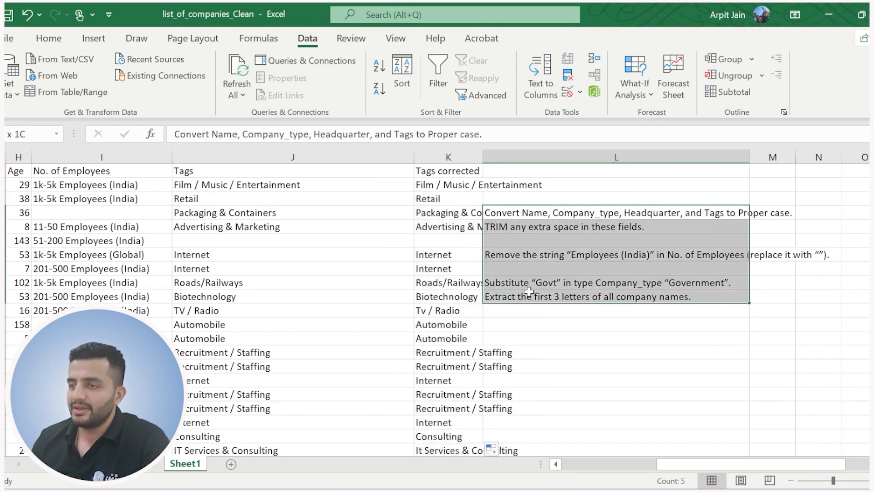
key(ctrl+c)
drag(787, 461, 810, 463)
drag(816, 155, 865, 156)
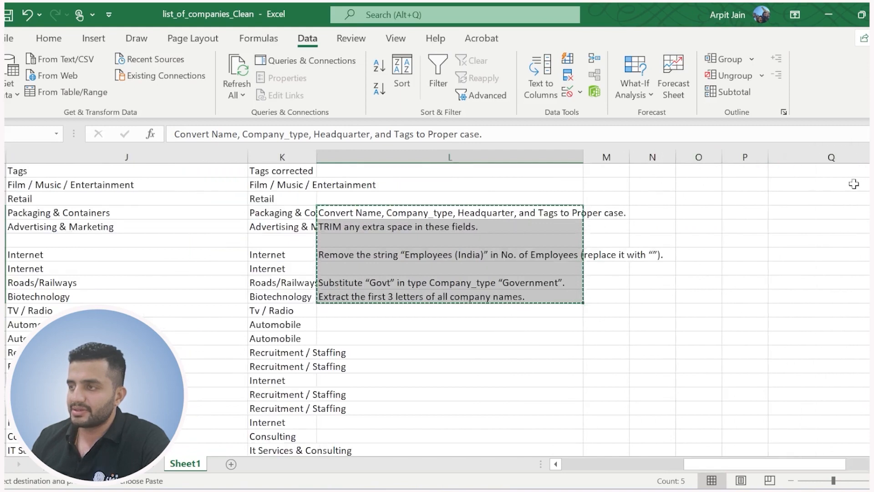
click(808, 208)
key(ctrl+v)
Fit the width of the Tags corrected column to its contents.
click(347, 199)
double_click(317, 151)
click(387, 211)
Review the exercise tasks in column Q and examine the "Employees (India)" string in I2 under No. of Employees.
drag(749, 463, 774, 463)
drag(253, 215, 237, 227)
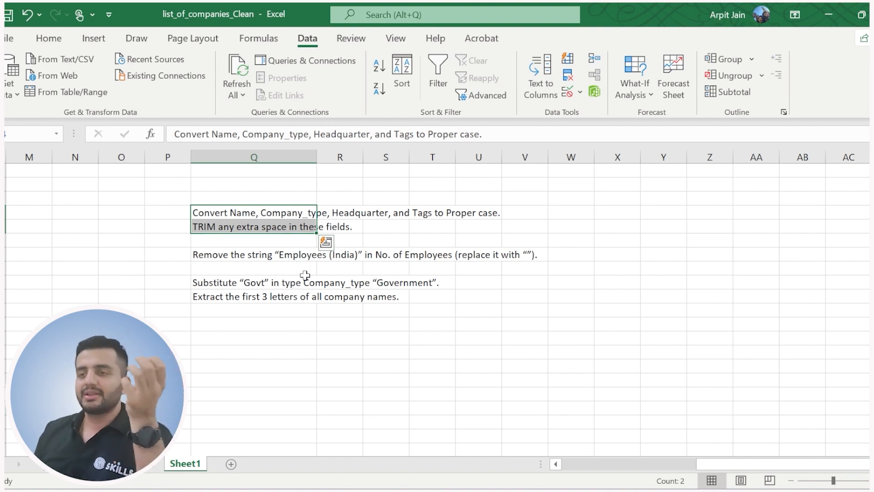
click(232, 254)
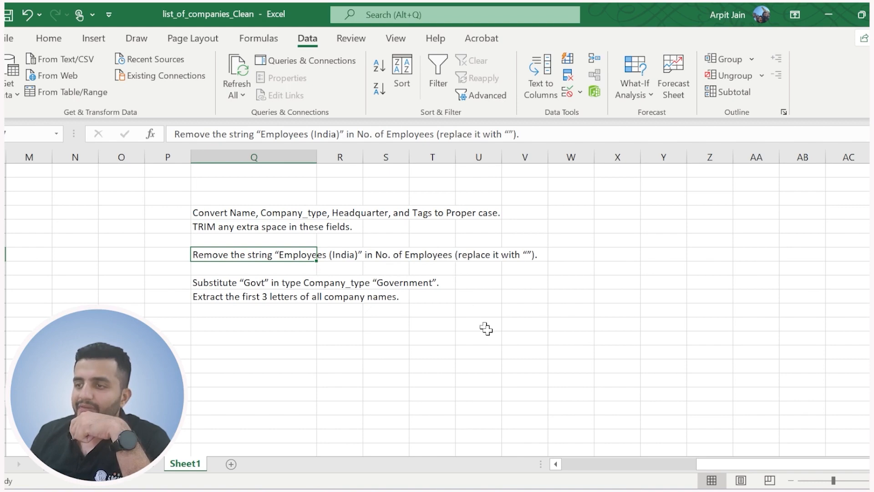
click(533, 258)
drag(774, 464, 695, 471)
click(538, 184)
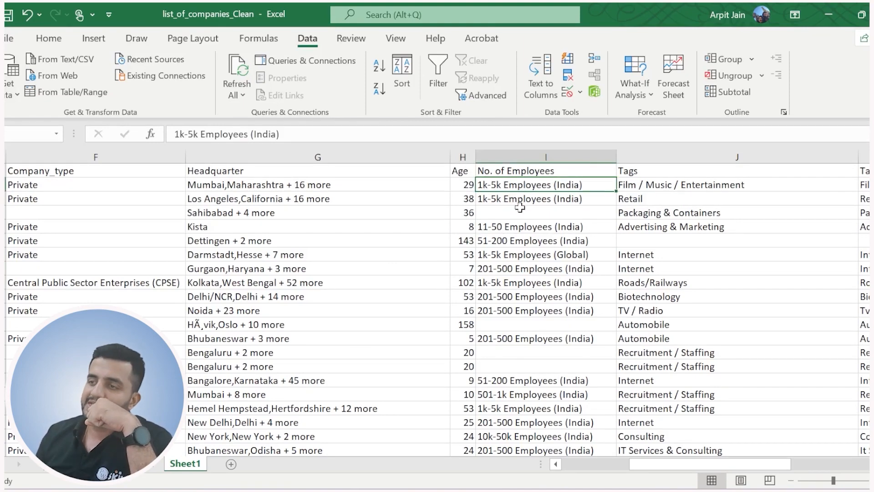
click(205, 134)
drag(280, 134, 200, 134)
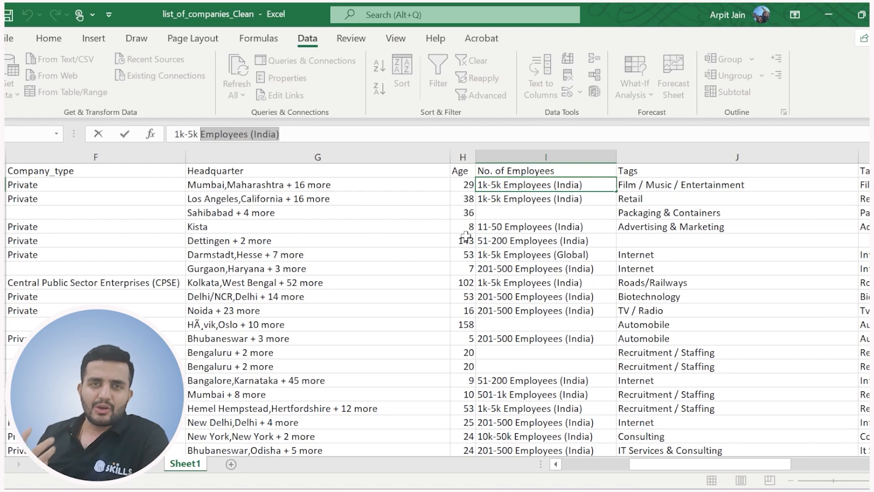
Insert a blank column between No. of Employees and Tags, and title it "No. of Employees corrected".
right_click(638, 157)
click(681, 286)
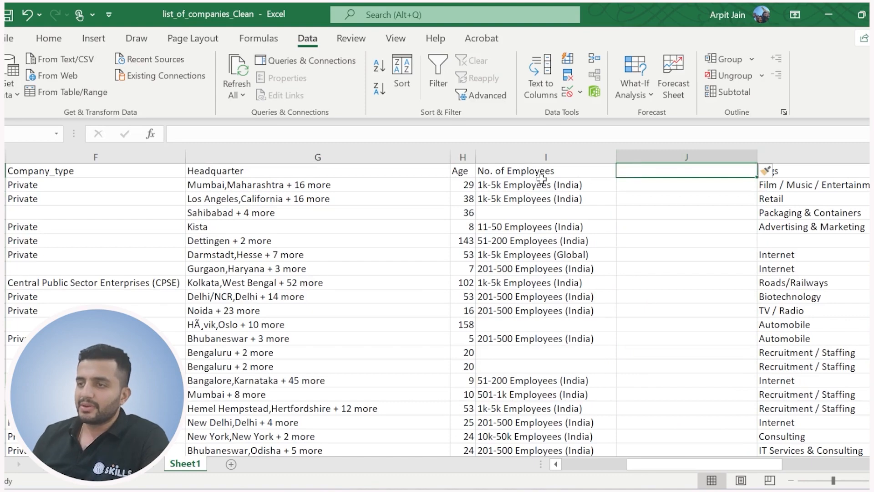
click(543, 176)
key(ctrl+c)
click(629, 174)
key(ctrl+v)
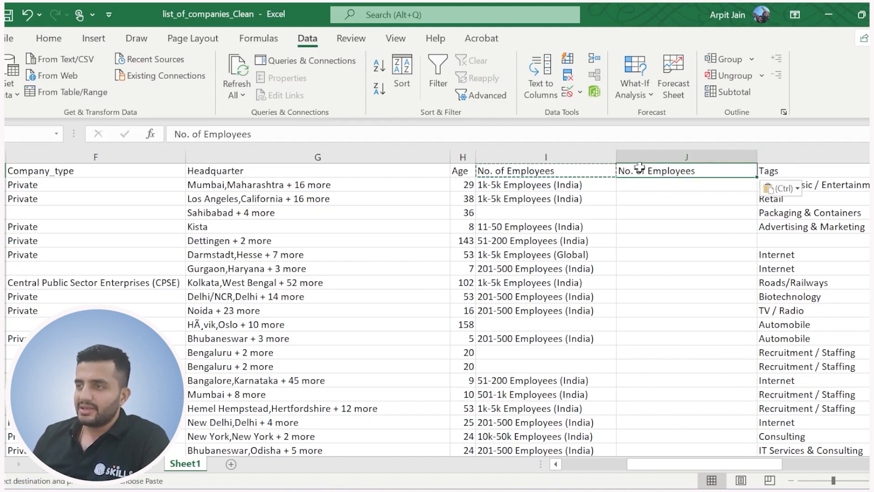
click(603, 132)
text(corrected)
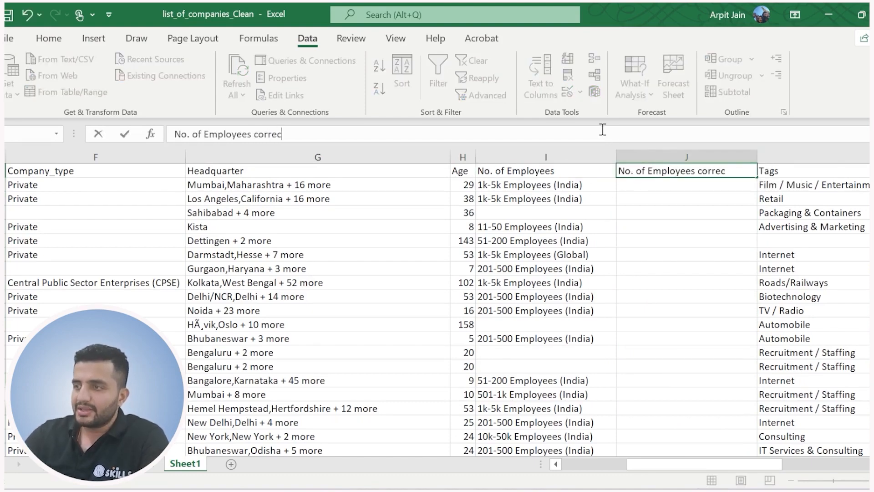
Enter =SUBSTITUTE(I2,"Employees (India)", "") in J2 under No. of Employees corrected.
click(645, 187)
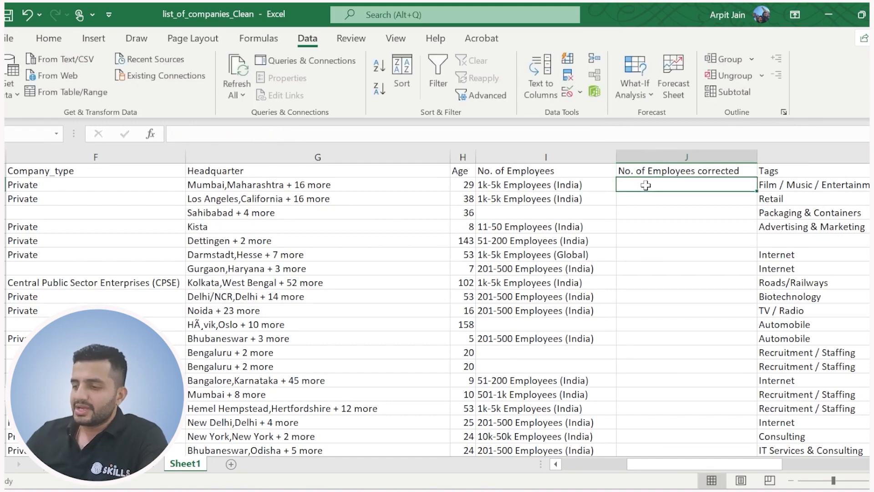
text(=subs)
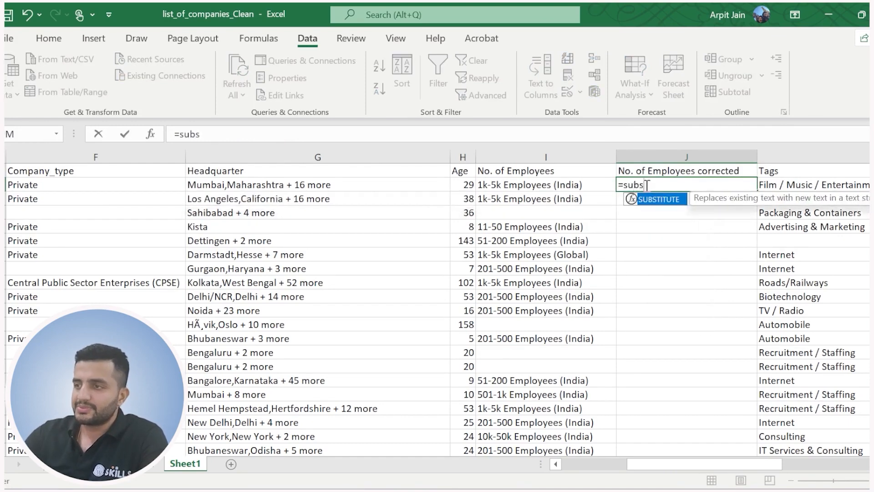
key(Tab)
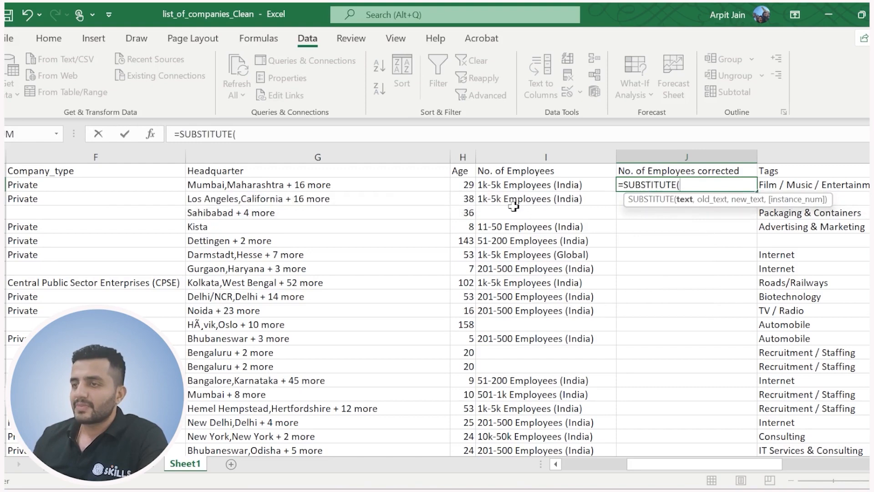
click(512, 186)
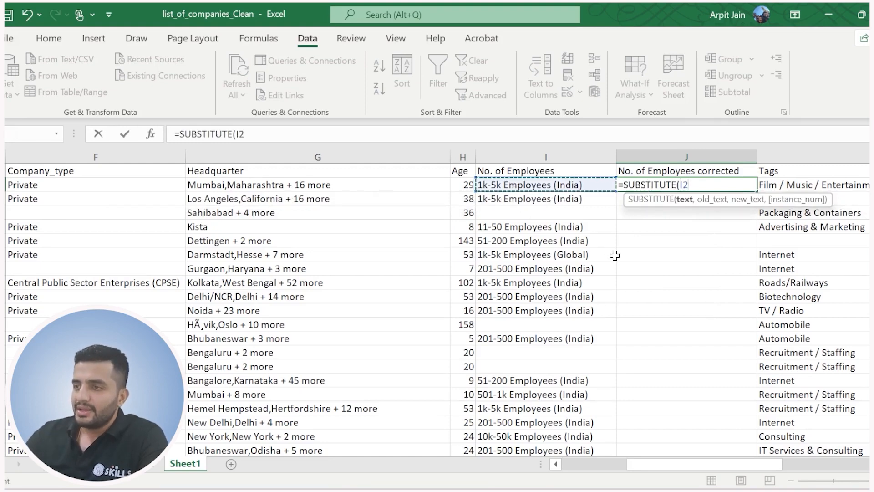
text(,)
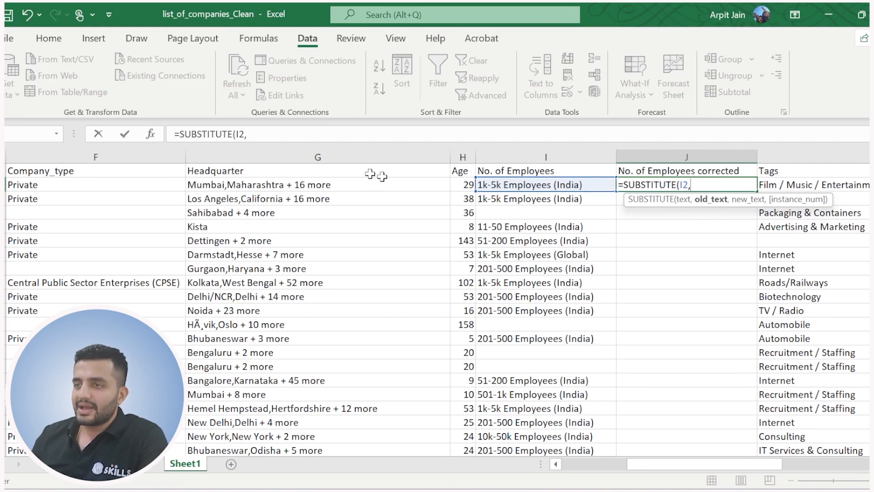
text("Employe)
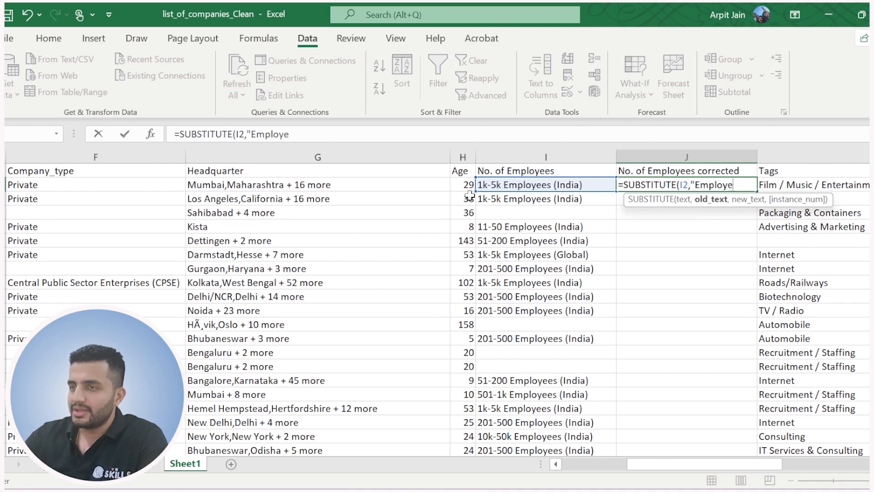
text(es ()
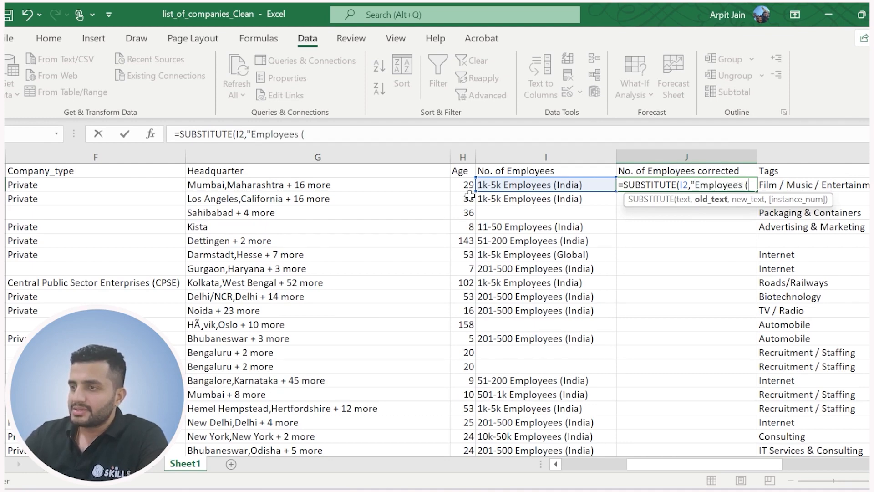
text(India)
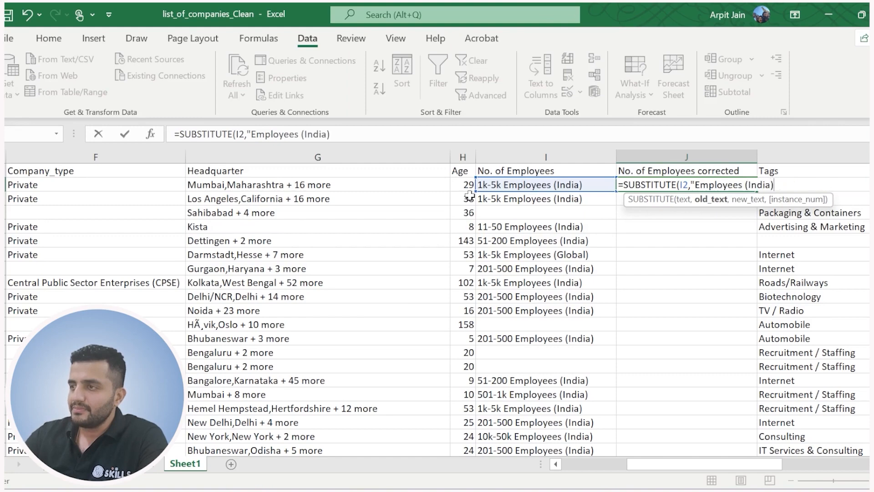
text(,)
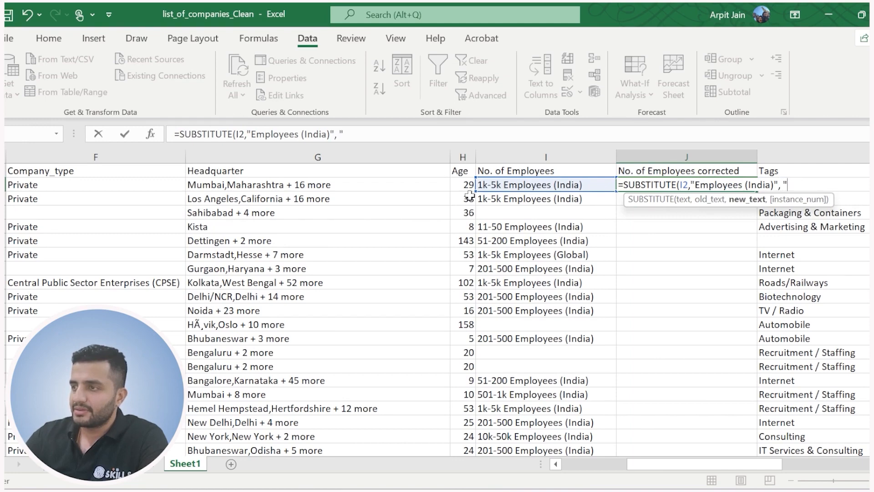
text( ""))
key(Return)
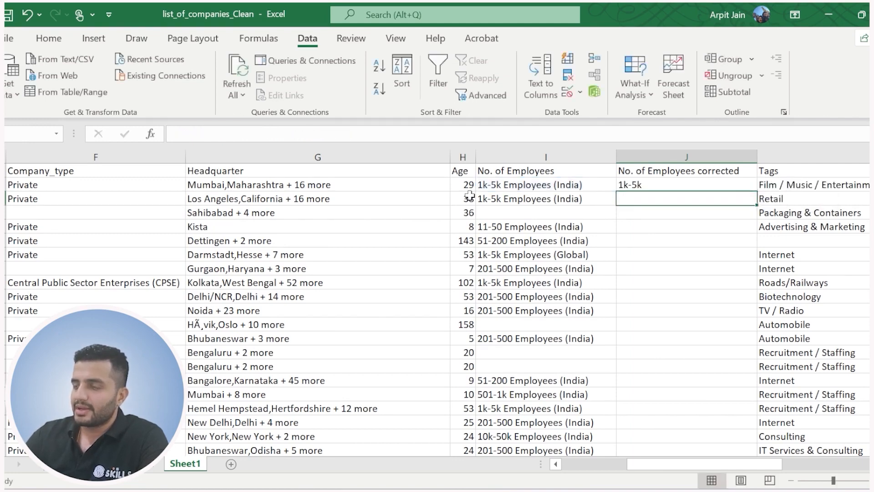
Fill the SUBSTITUTE formula from J2 down the No. of Employees corrected column and check the results against column I.
click(508, 187)
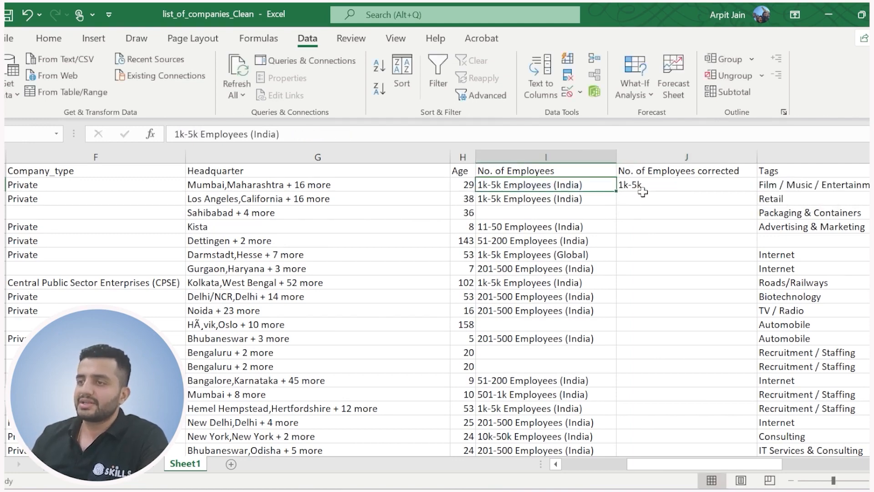
click(655, 184)
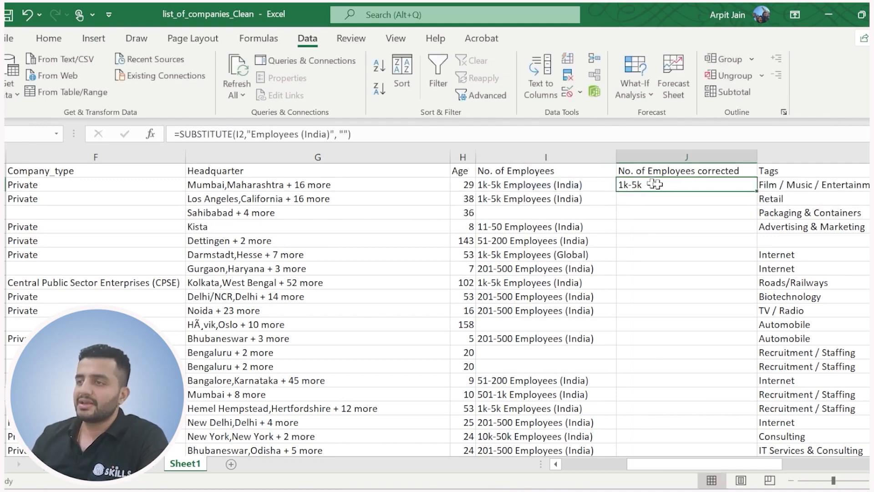
double_click(754, 191)
scroll(644, 331, down, 9)
scroll(670, 317, down, 20)
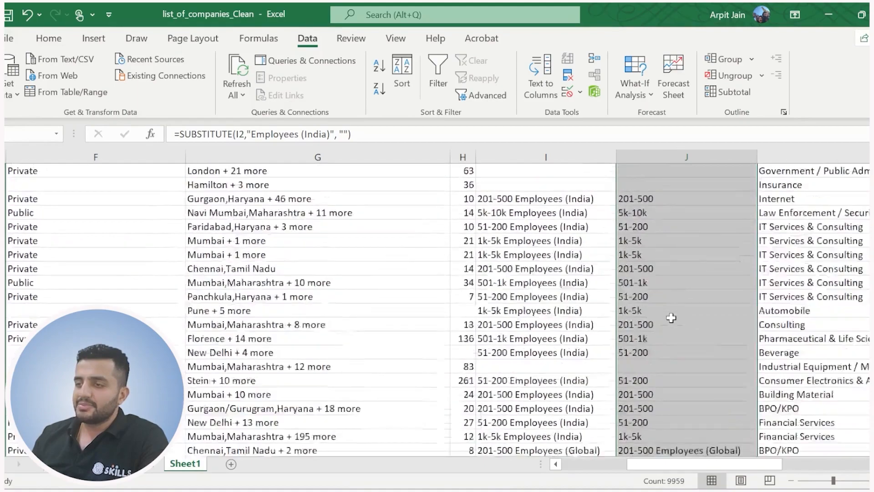
scroll(671, 335, down, 20)
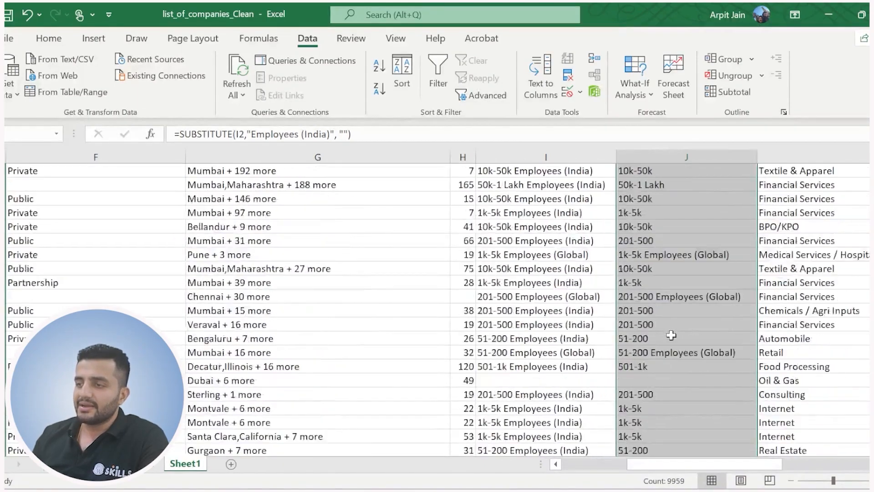
scroll(672, 335, down, 20)
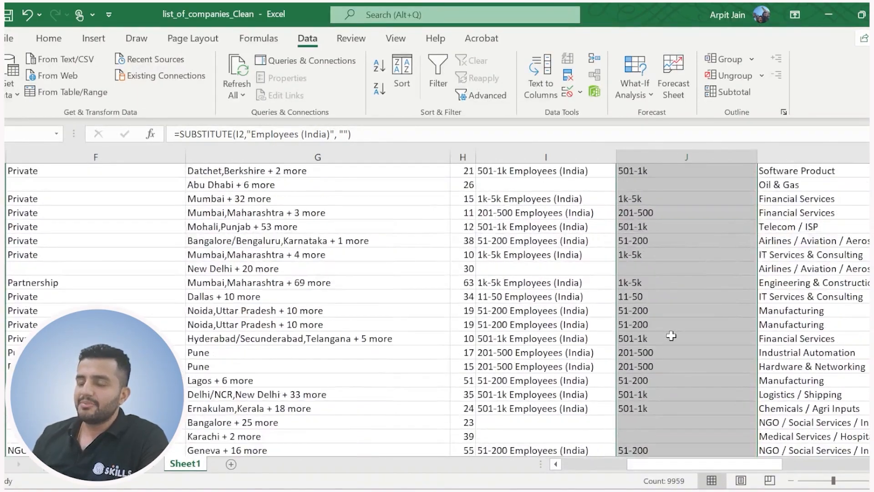
scroll(671, 339, up, 20)
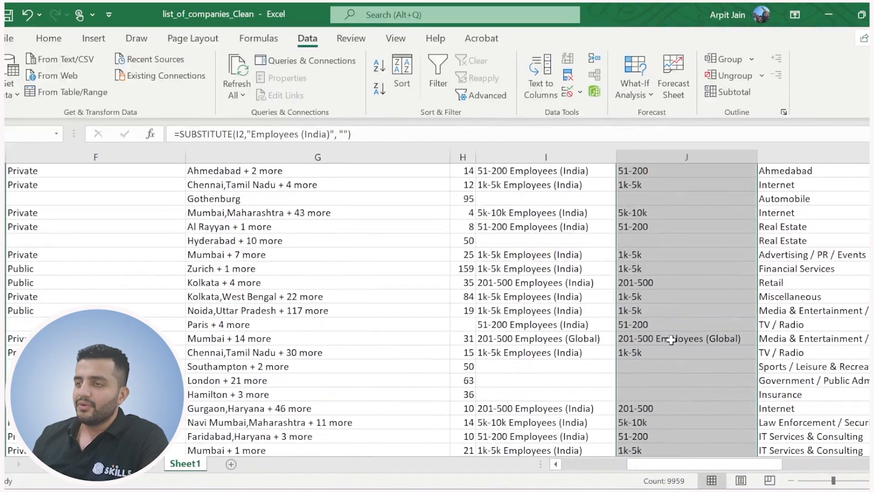
click(654, 184)
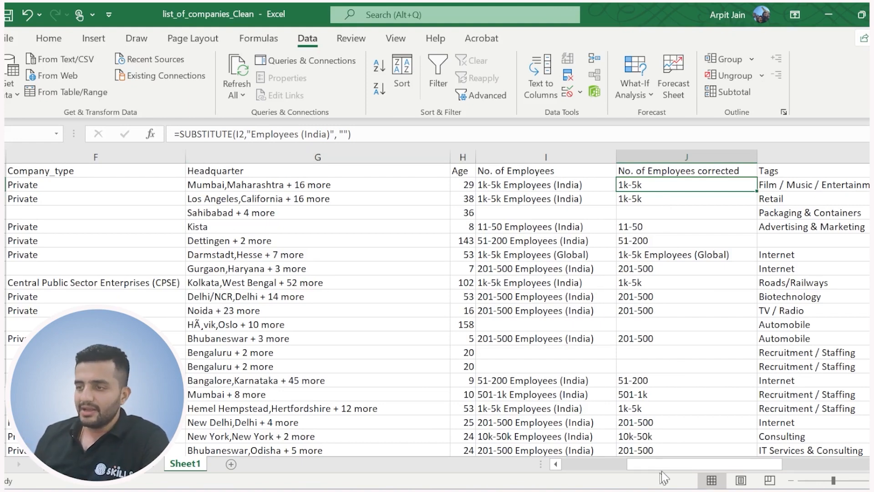
Review the exercise tasks in column R, including substituting "Govt" in Company_type.
drag(660, 466, 751, 469)
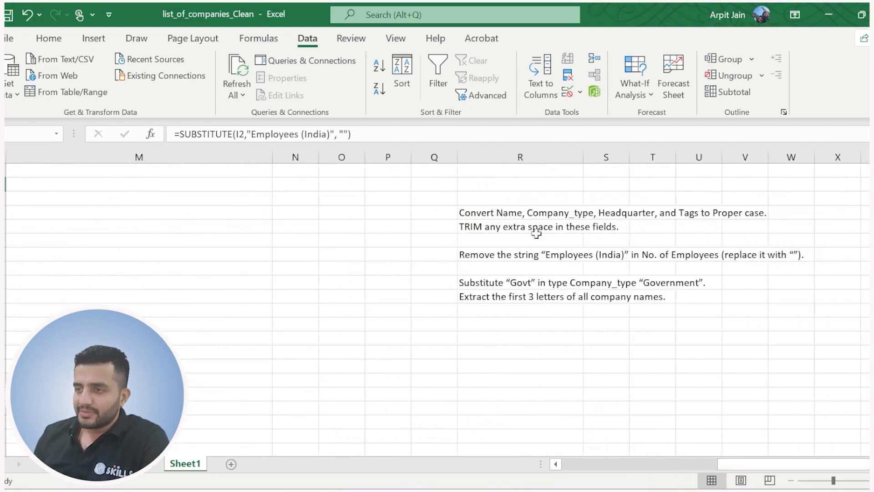
click(502, 254)
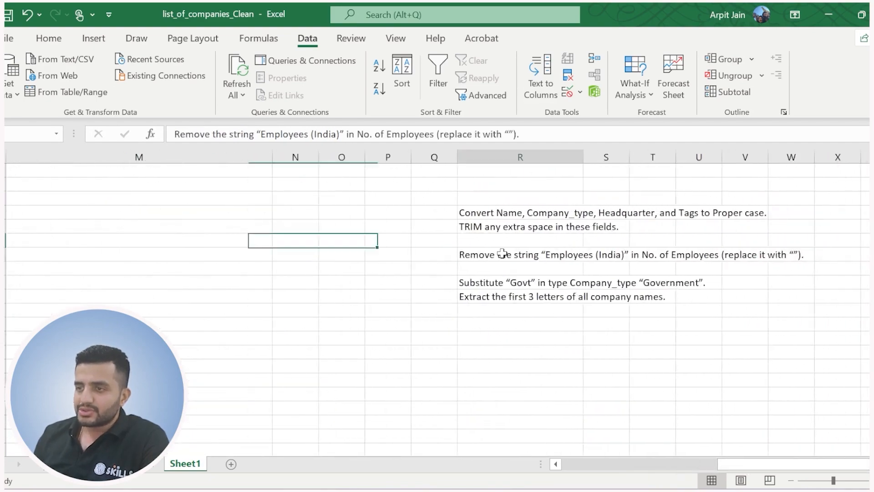
click(484, 284)
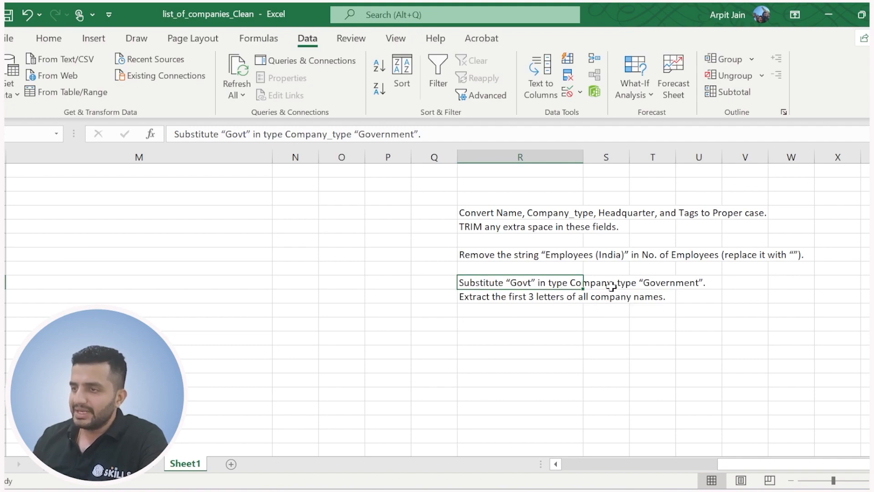
Look through the Company_type column for government companies and examine how the entry is written.
drag(797, 465, 592, 455)
scroll(377, 354, down, 15)
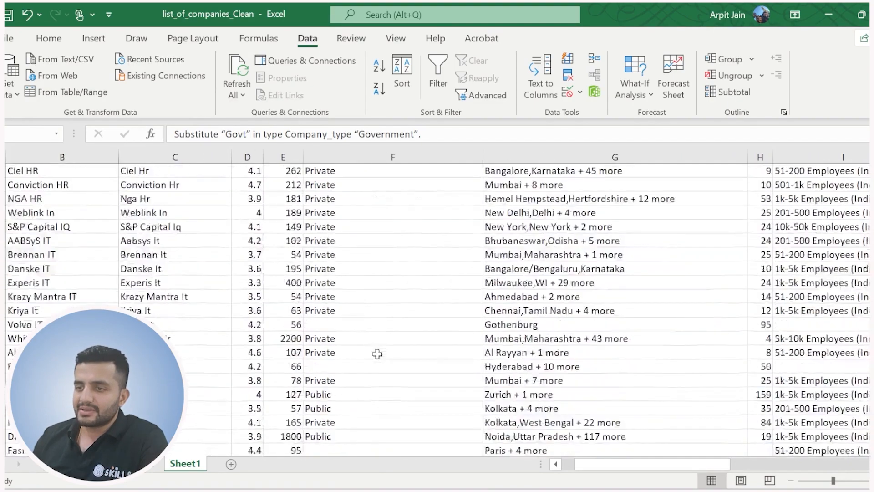
scroll(377, 354, down, 20)
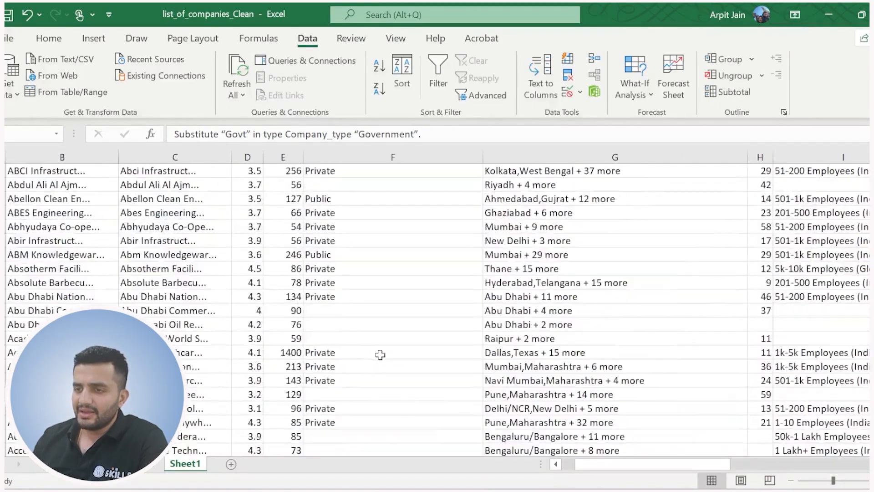
scroll(381, 355, down, 20)
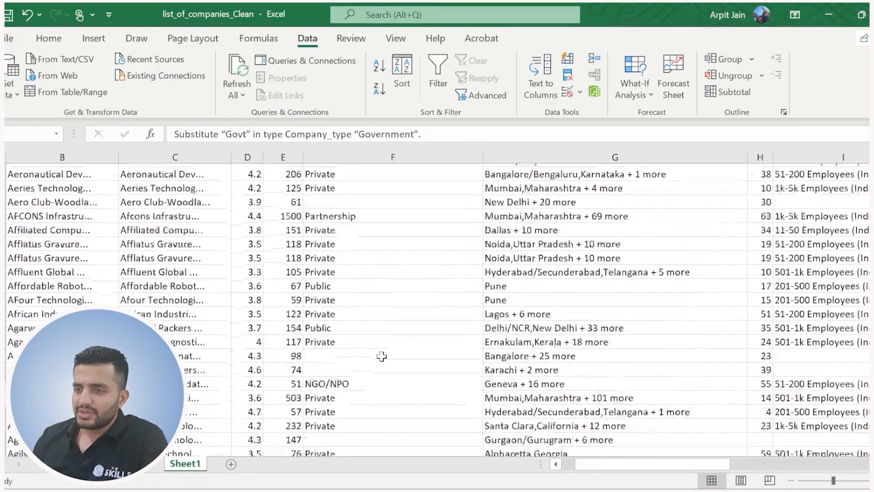
scroll(381, 356, down, 2)
click(348, 313)
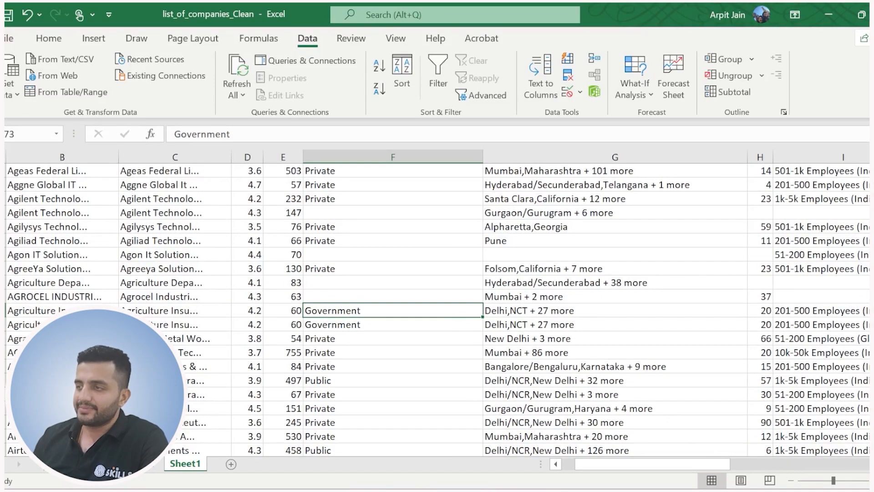
drag(872, 182, 872, 171)
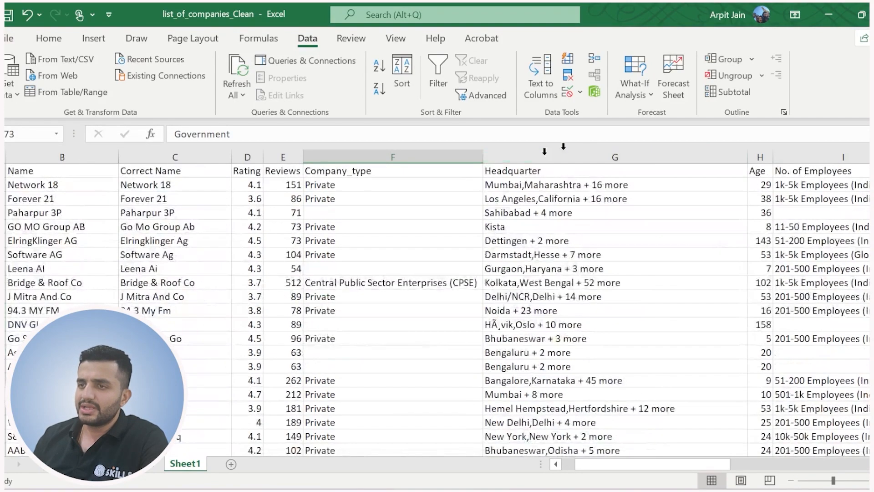
scroll(393, 315, down, 8)
scroll(393, 315, down, 15)
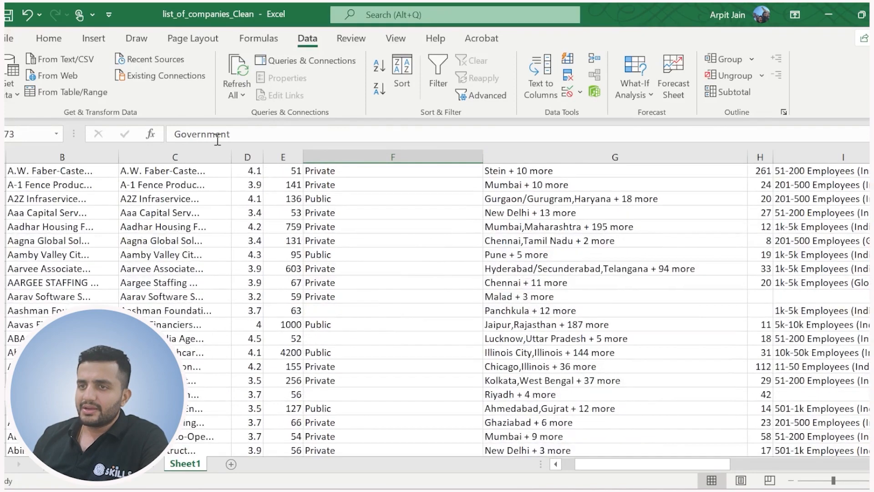
click(216, 137)
double_click(210, 135)
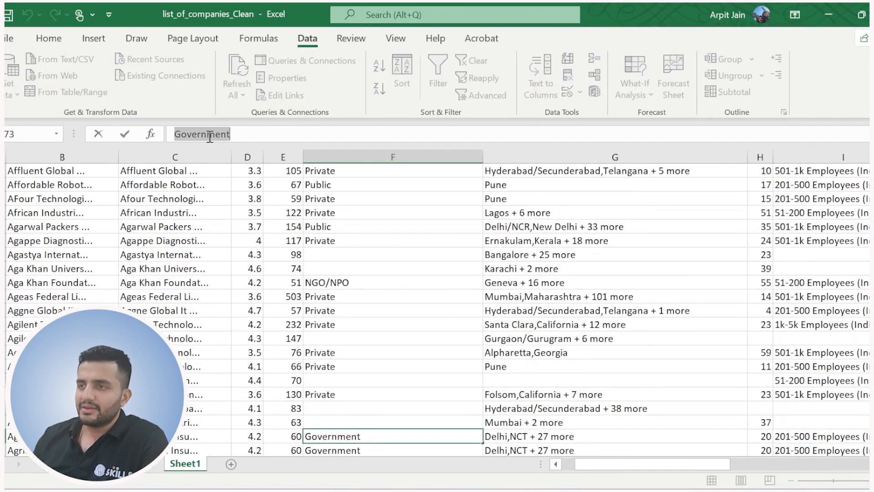
Insert a blank column between Company_type and Headquarter, and title it "Company_type Clean".
click(615, 171)
key(ctrl+shift+Down)
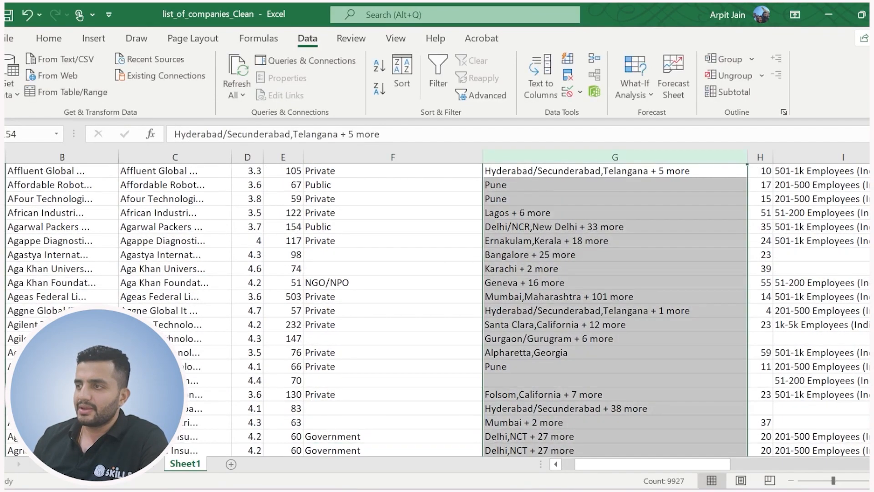
scroll(614, 310, up, 20)
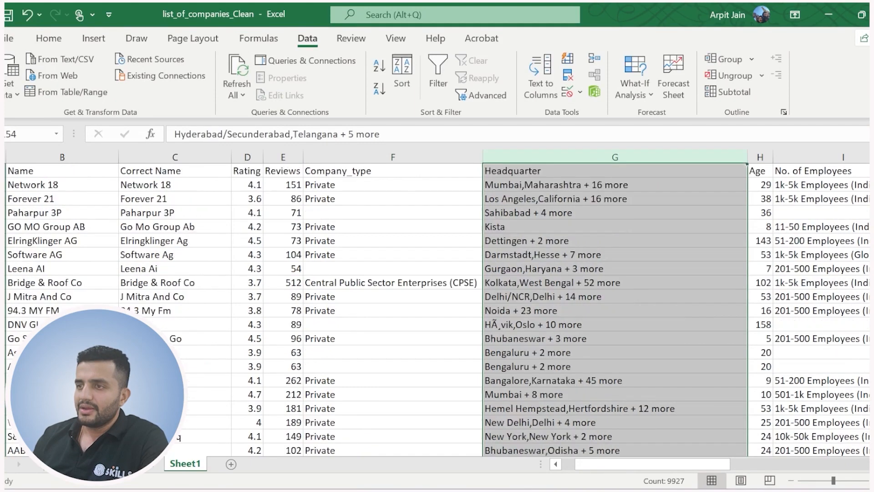
right_click(622, 156)
click(643, 283)
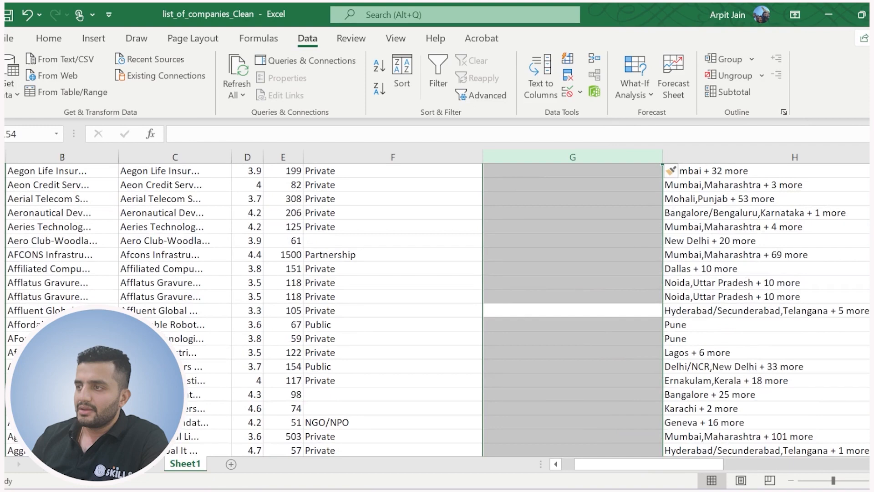
scroll(592, 310, up, 10)
click(591, 172)
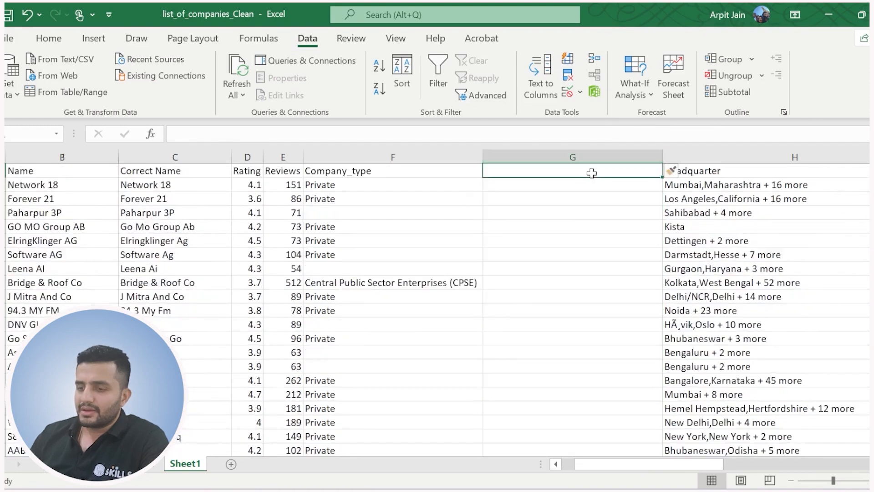
text(Company)
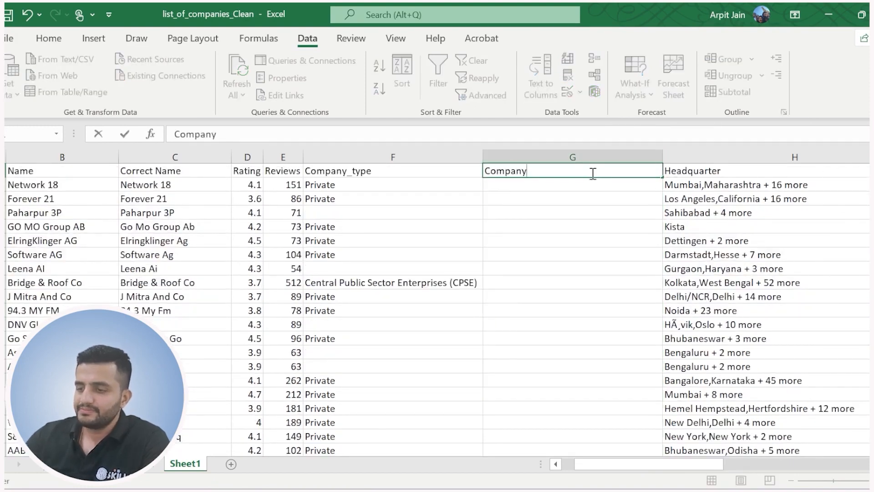
text(_type)
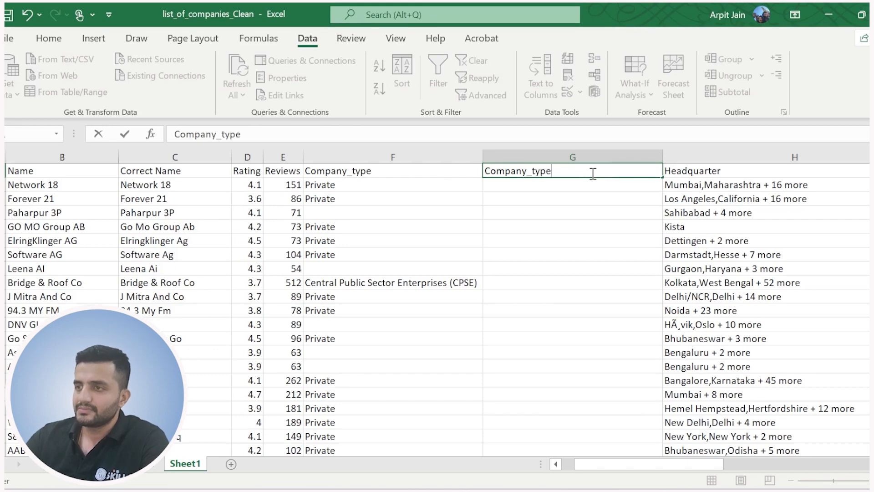
text( Clean)
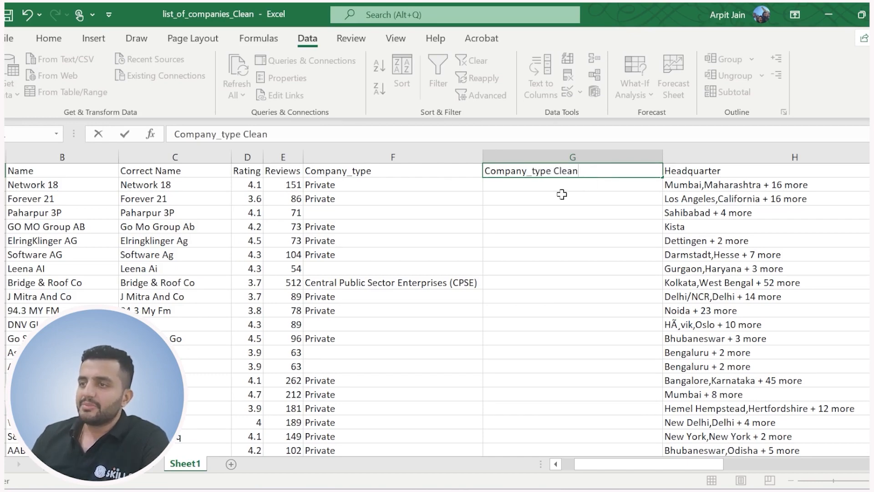
key(Return)
Enter =SUBSTITUTE(F2,"Government","Govt") in G2 and fill it down the Company_type Clean column.
text(=subs)
key(Tab)
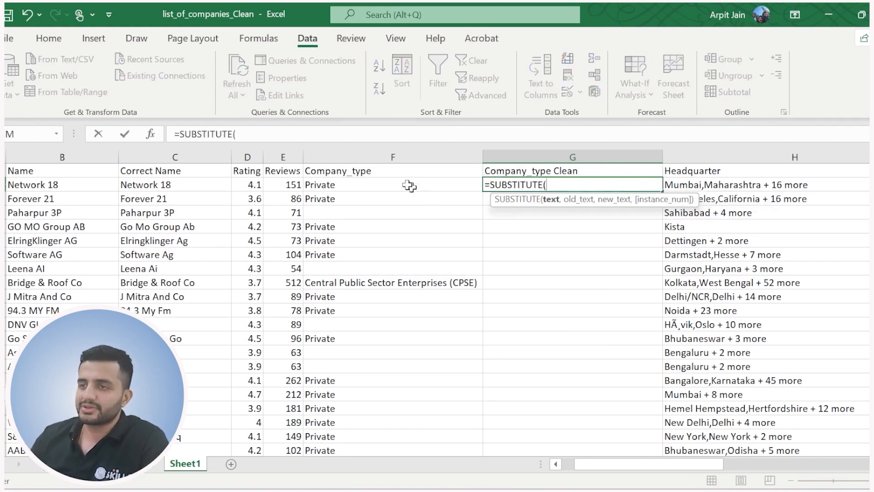
click(395, 181)
text(,)
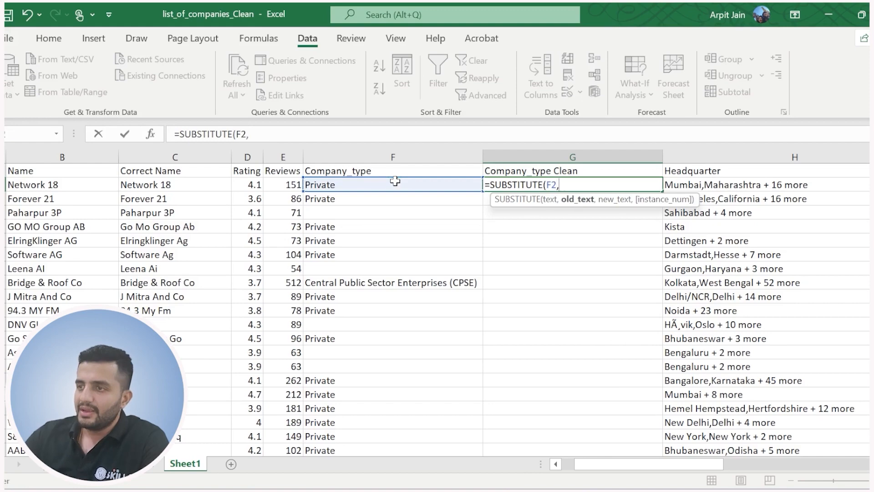
text("Government)
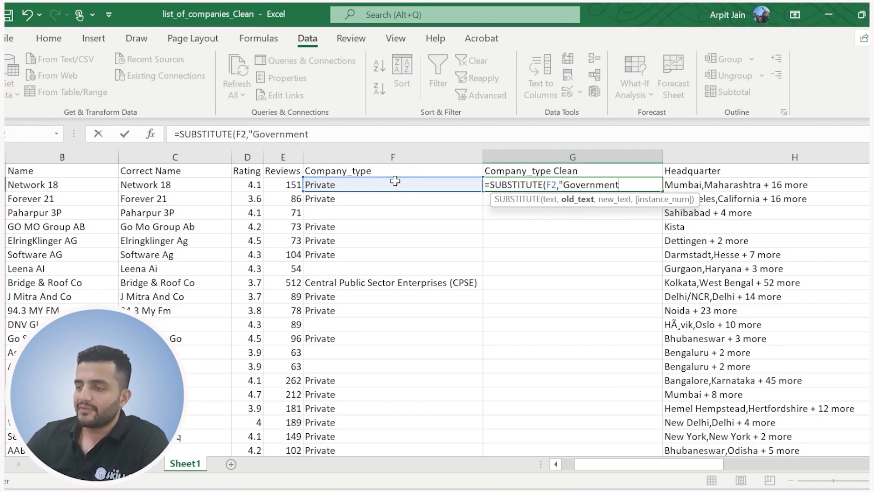
text(",")
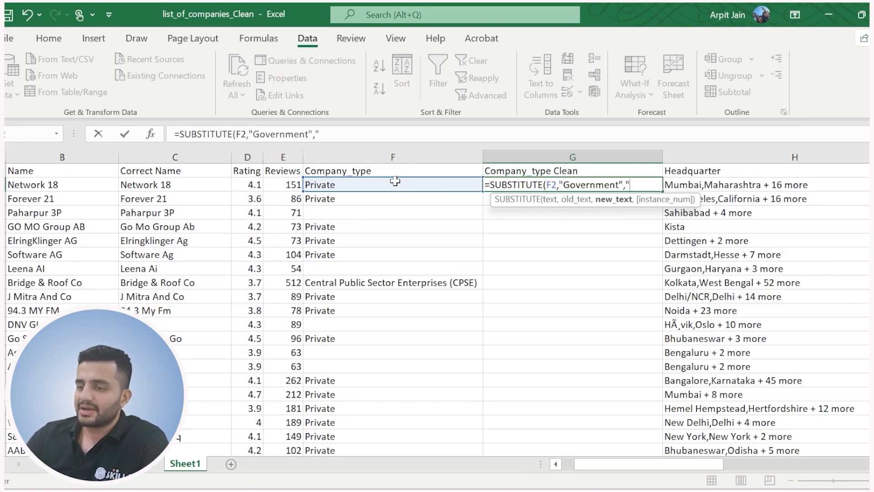
text(Gov)
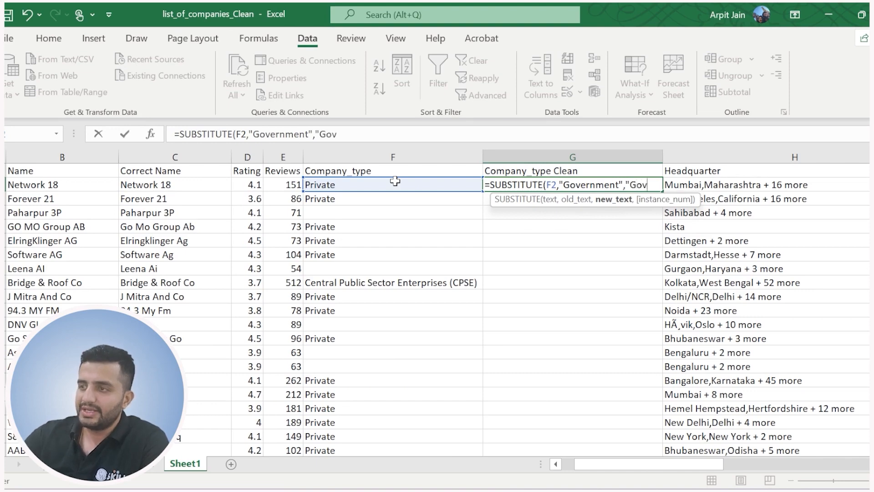
text(t"))
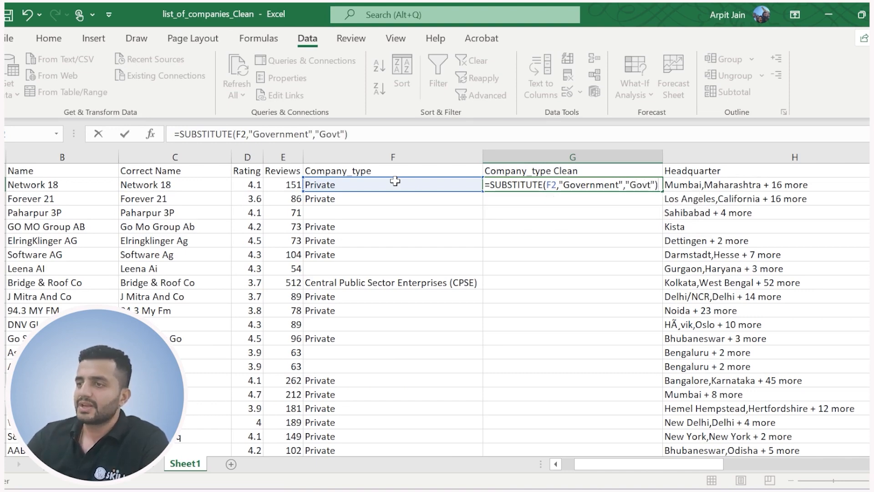
key(Return)
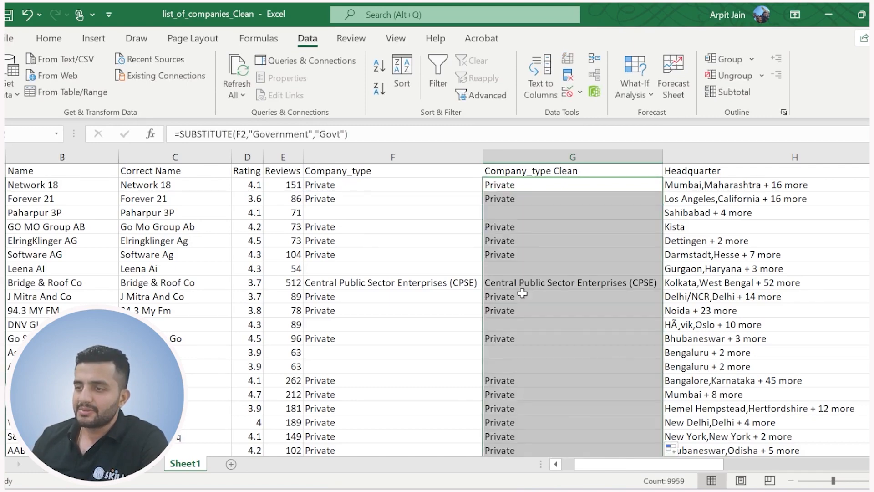
Check the Company_type Clean results against the government entries in the Company_type column.
scroll(522, 294, down, 15)
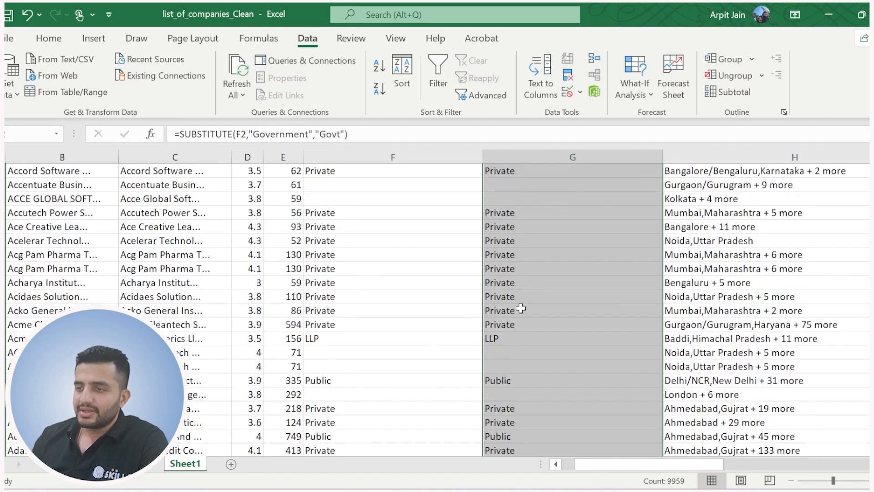
scroll(520, 309, down, 15)
click(480, 352)
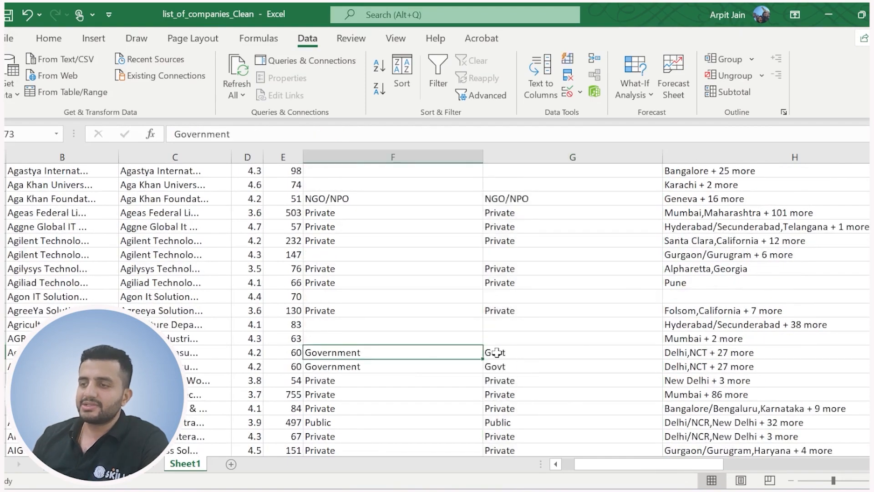
click(496, 352)
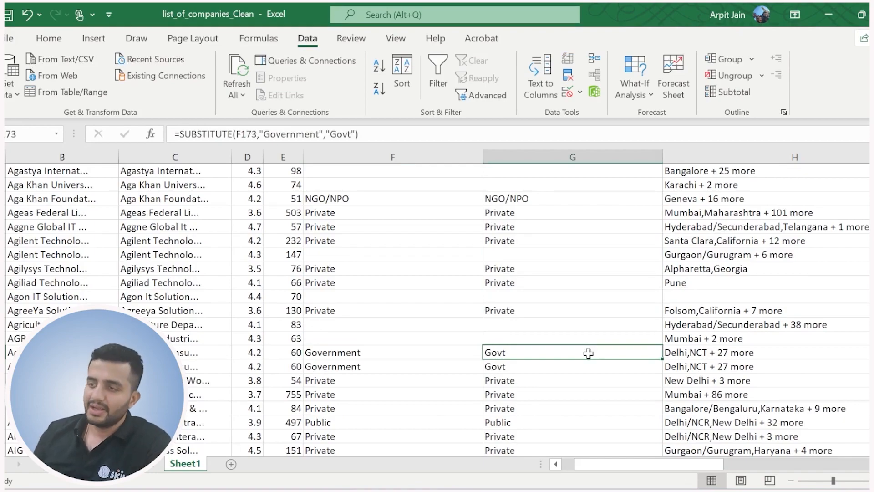
Read the exercise task in column S that follows the "Govt" substitution, and return to the company names.
drag(667, 466, 815, 455)
click(482, 297)
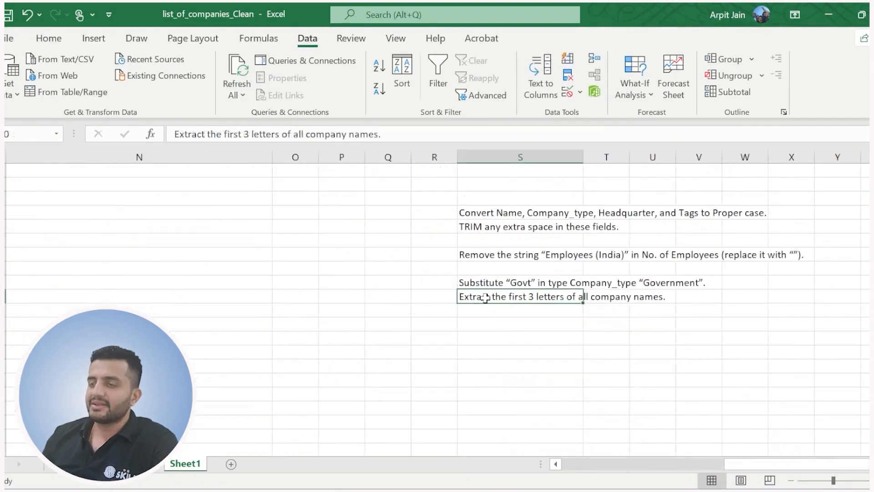
drag(774, 469, 613, 461)
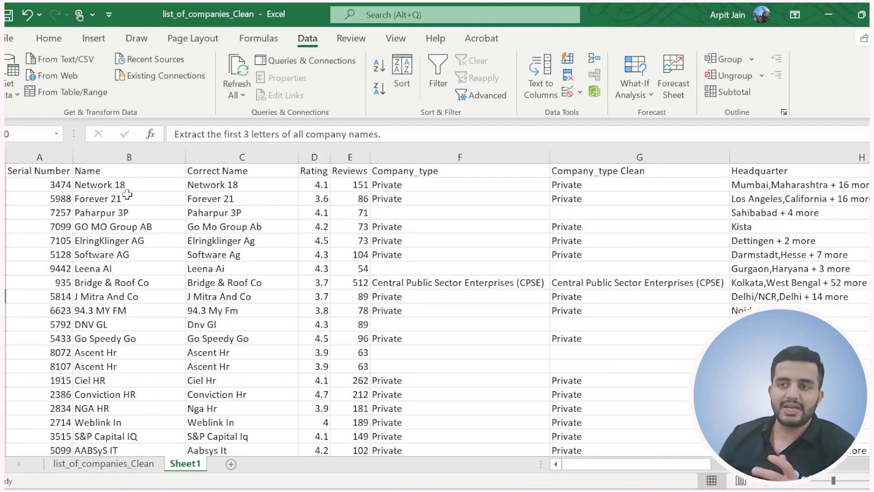
Insert a blank column between Name and Correct Name, and title it "Name Extrated".
click(230, 157)
right_click(229, 157)
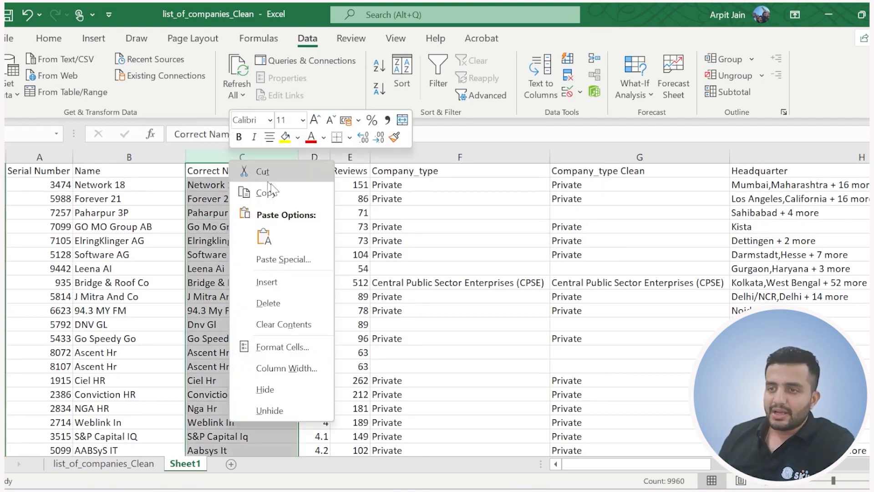
click(275, 283)
click(225, 171)
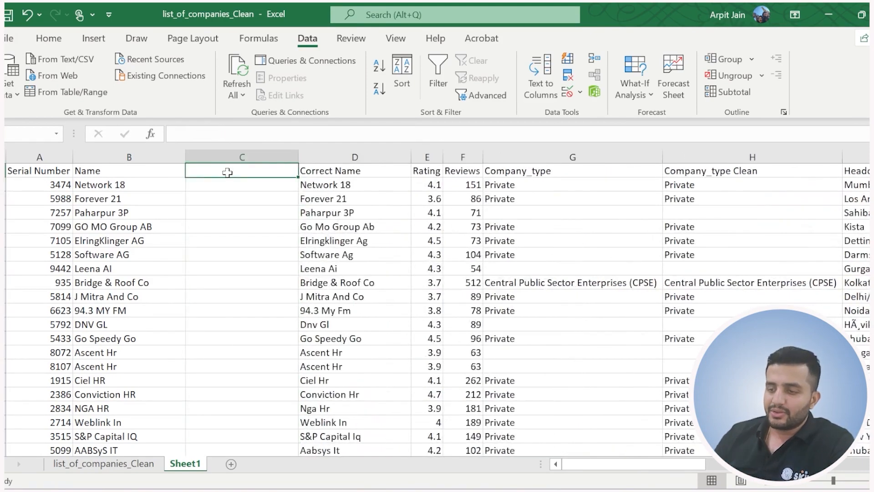
text(Name Extra)
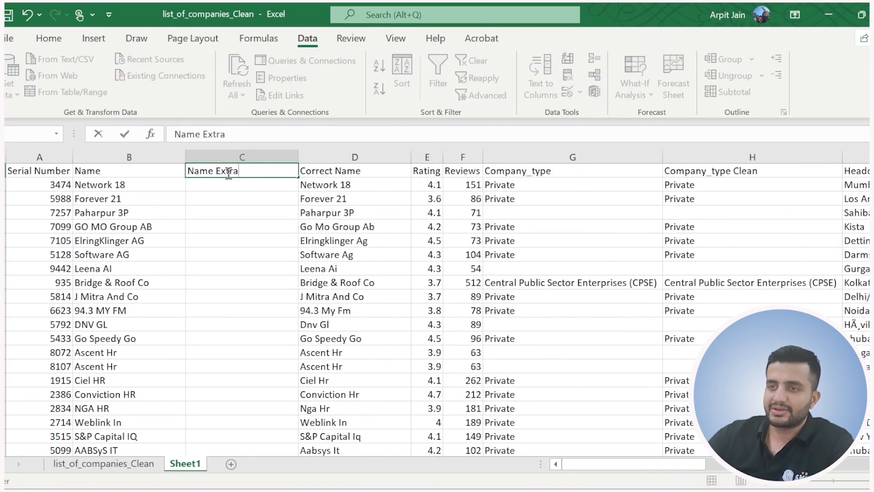
text(ted)
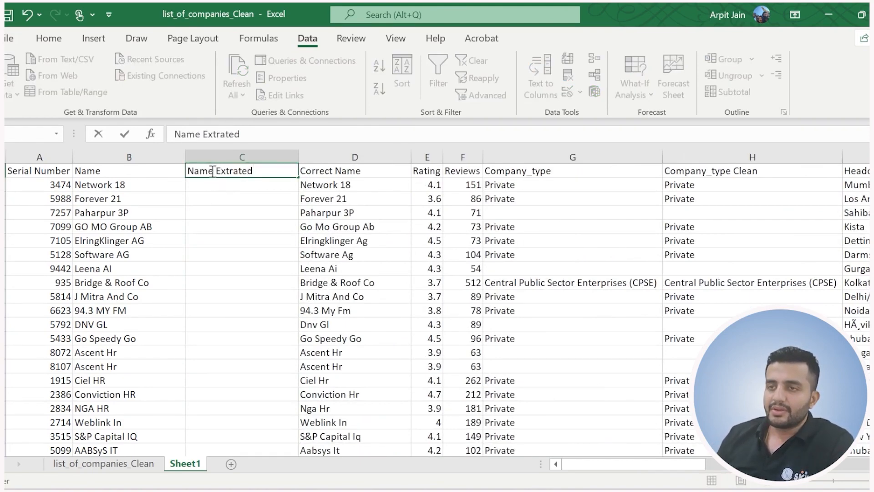
Enter =LEFT(B2,3) in C2 to extract the first three letters of the company name.
click(226, 188)
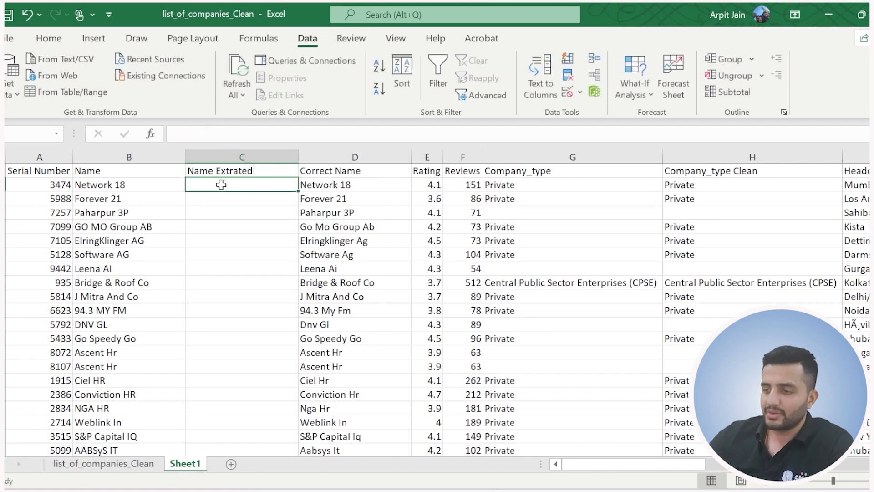
text(=left)
key(Tab)
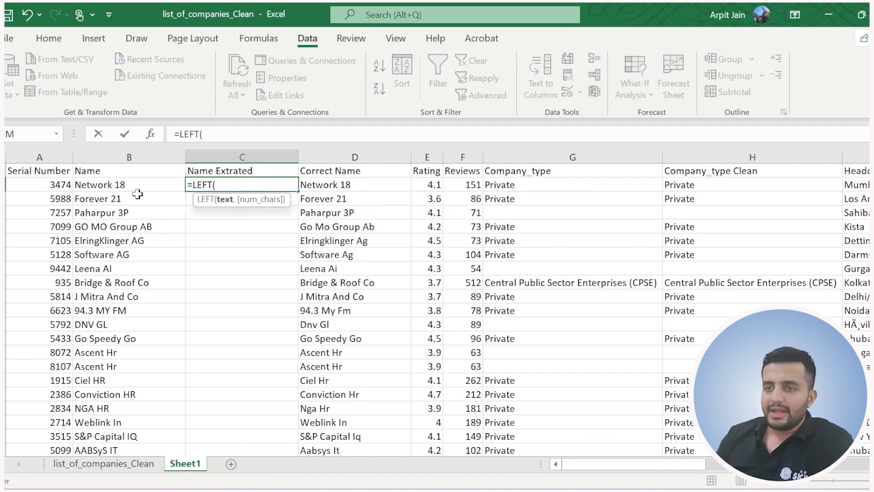
click(119, 186)
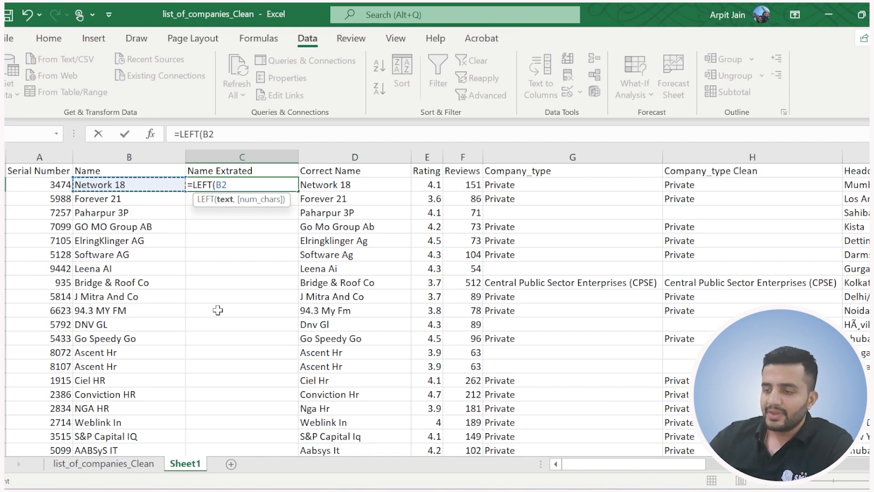
text(,)
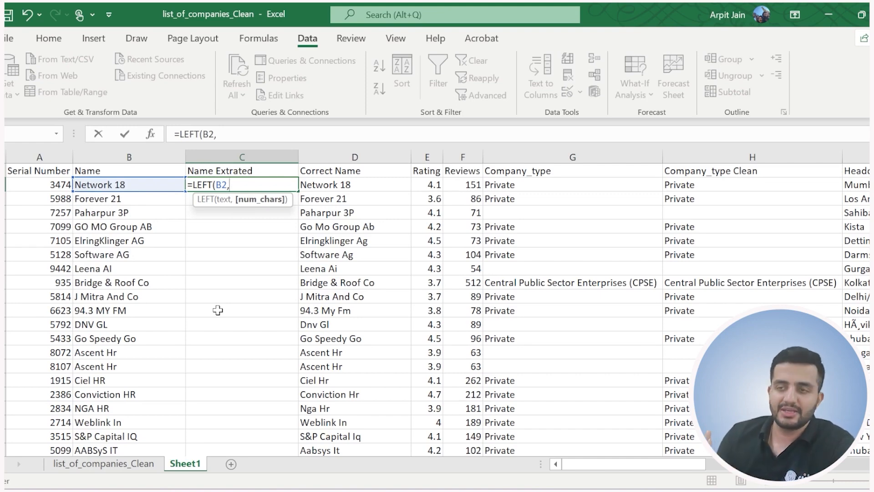
text(3()
key(Return)
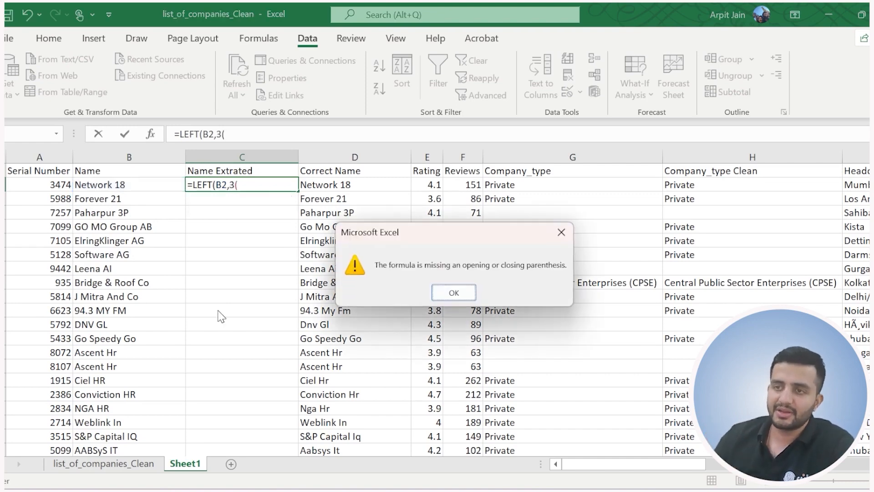
click(454, 292)
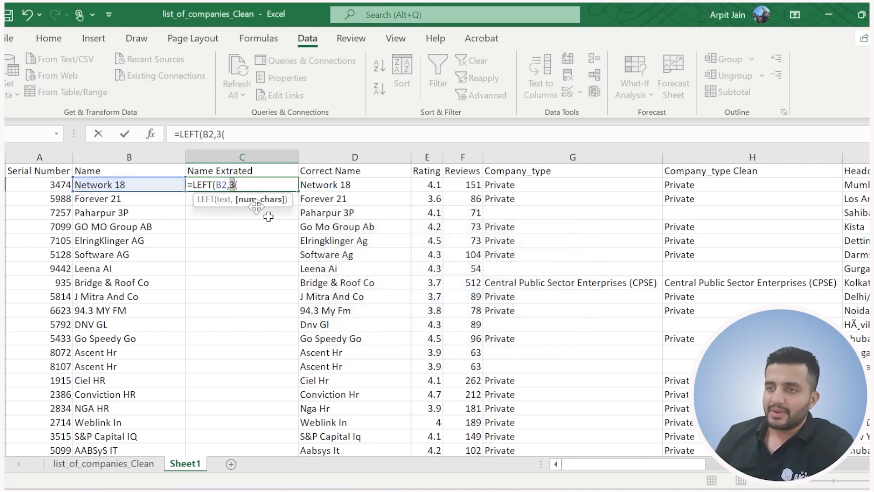
key(BackSpace)
text())
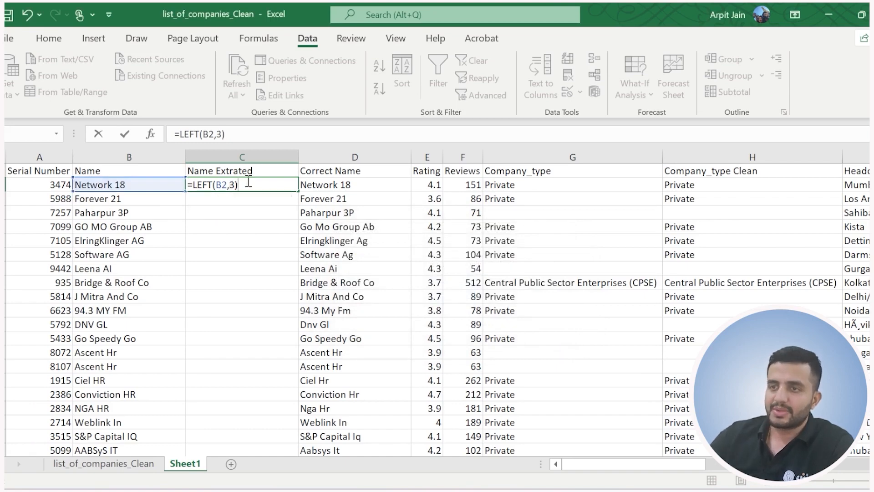
key(Return)
Compare C2 with the original name in B2 and fill the LEFT formula down the Name Extrated column.
click(78, 186)
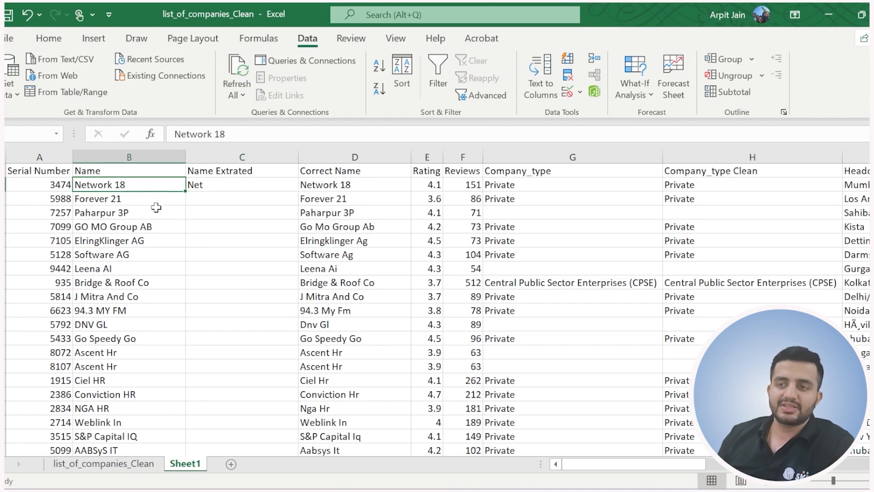
click(223, 185)
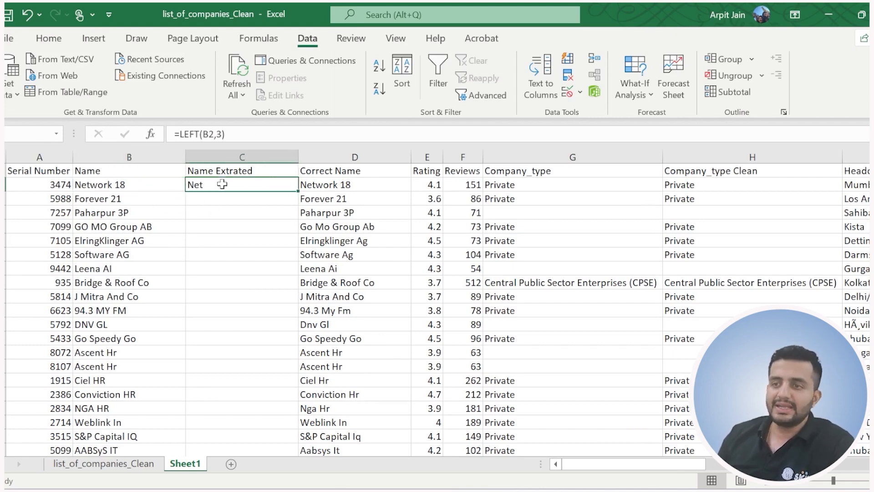
double_click(298, 192)
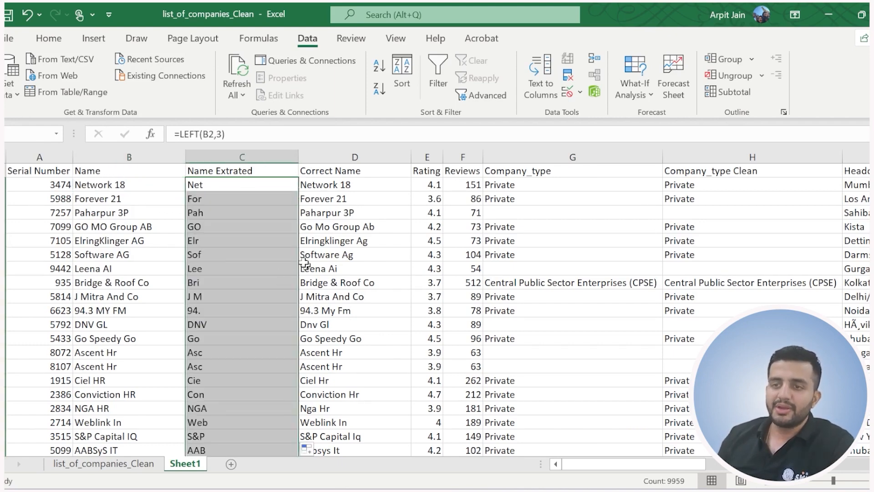